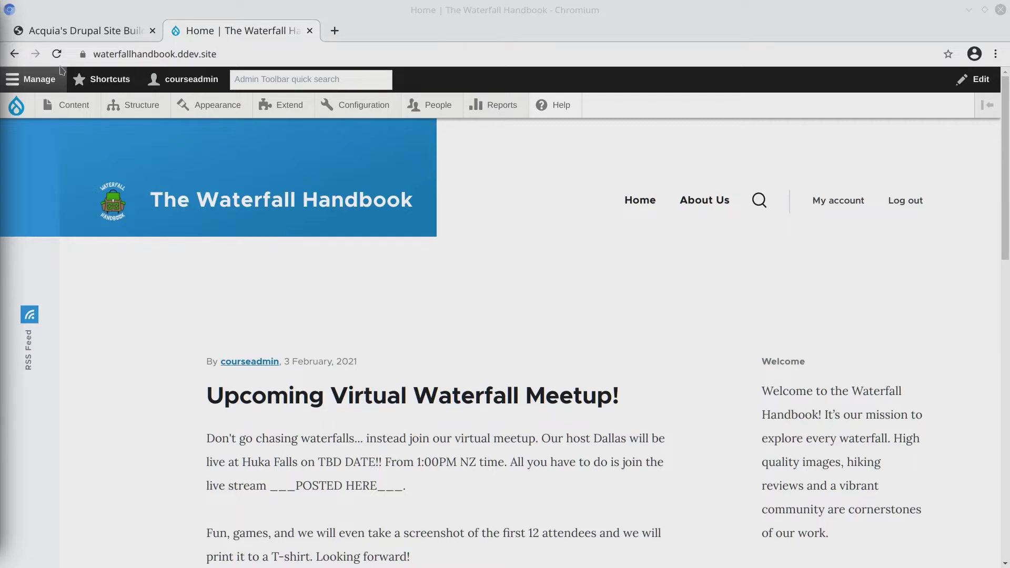
Step: Bring up the Unit 5 assets list in the course asset directory
{"action": "left_click", "coordinate": [68, 30]}
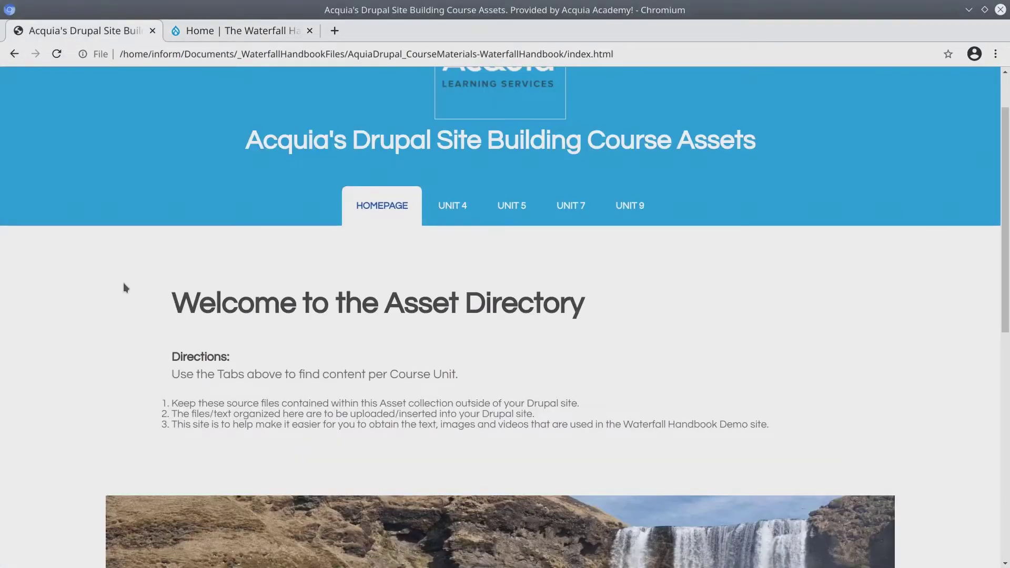
{"action": "left_click", "coordinate": [511, 205]}
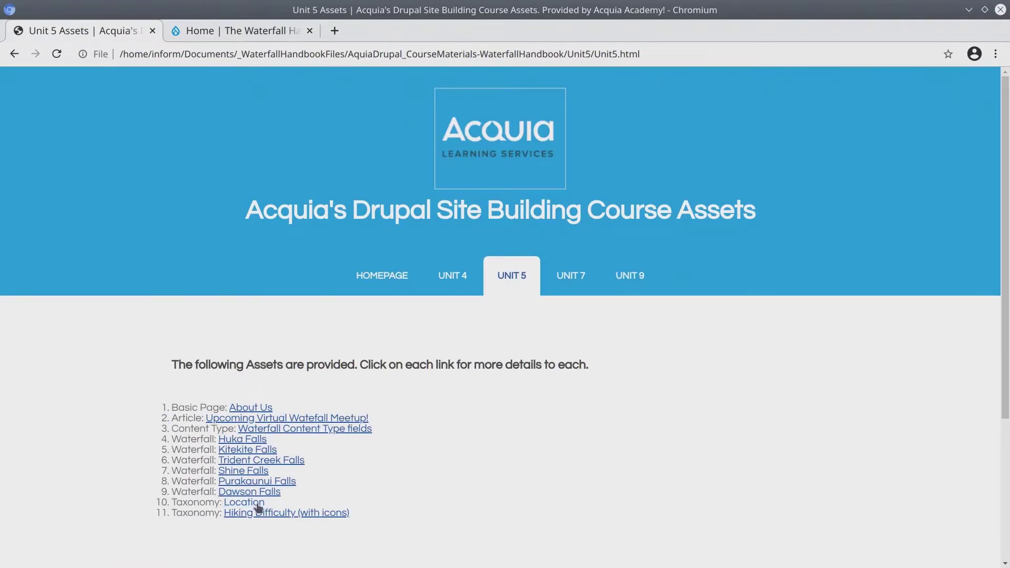
{"action": "triple_click", "coordinate": [383, 511]}
{"action": "left_click", "coordinate": [388, 510]}
Step: Read through the Hiking Difficulty (with icons) vocabulary specification
{"action": "left_click", "coordinate": [321, 513]}
{"action": "scroll", "coordinate": [168, 362], "scroll_direction": "down", "scroll_amount": 2}
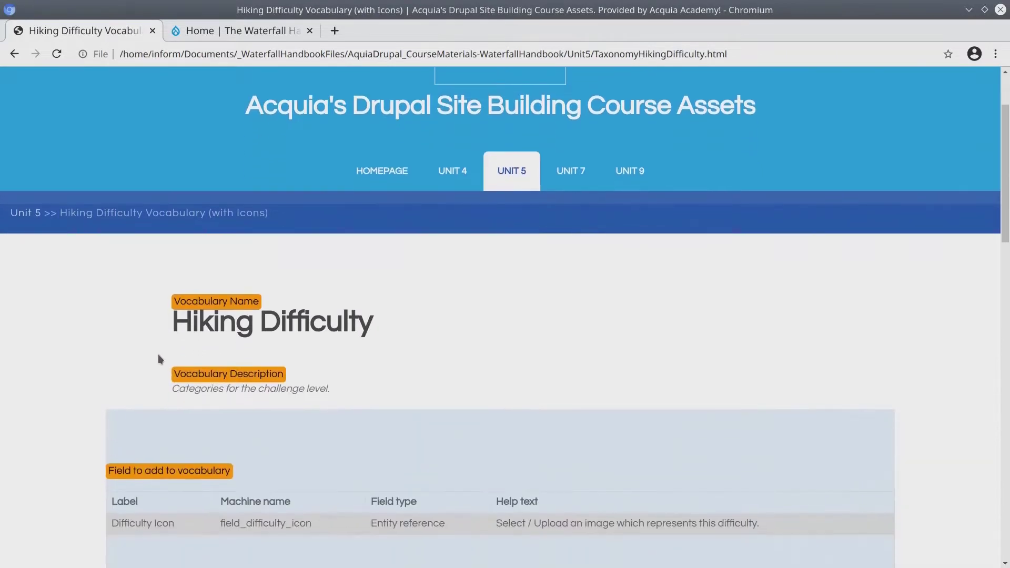
{"action": "double_click", "coordinate": [223, 330]}
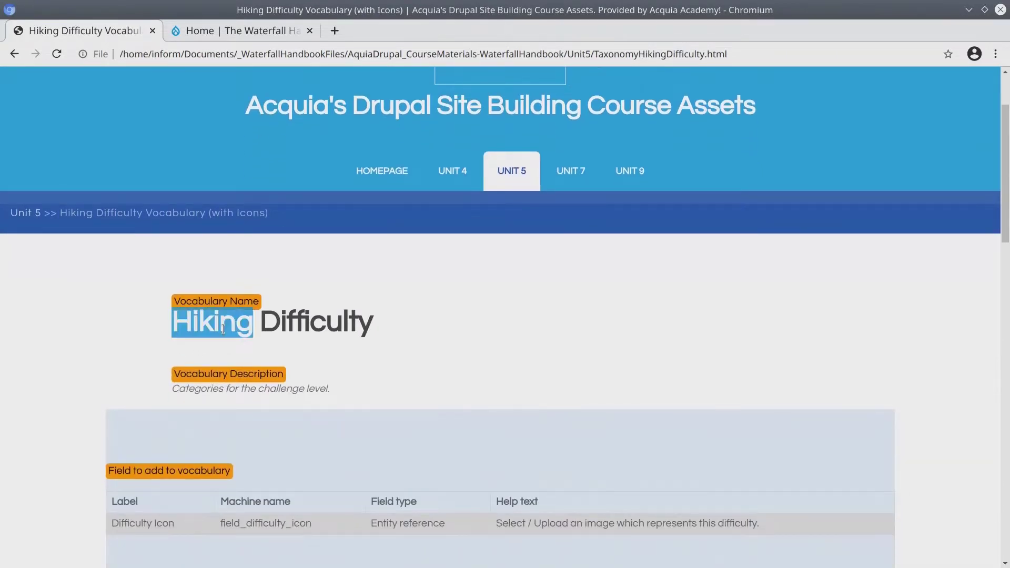
{"action": "triple_click", "coordinate": [223, 330]}
{"action": "left_click", "coordinate": [132, 352]}
{"action": "scroll", "coordinate": [132, 352], "scroll_direction": "down", "scroll_amount": 3}
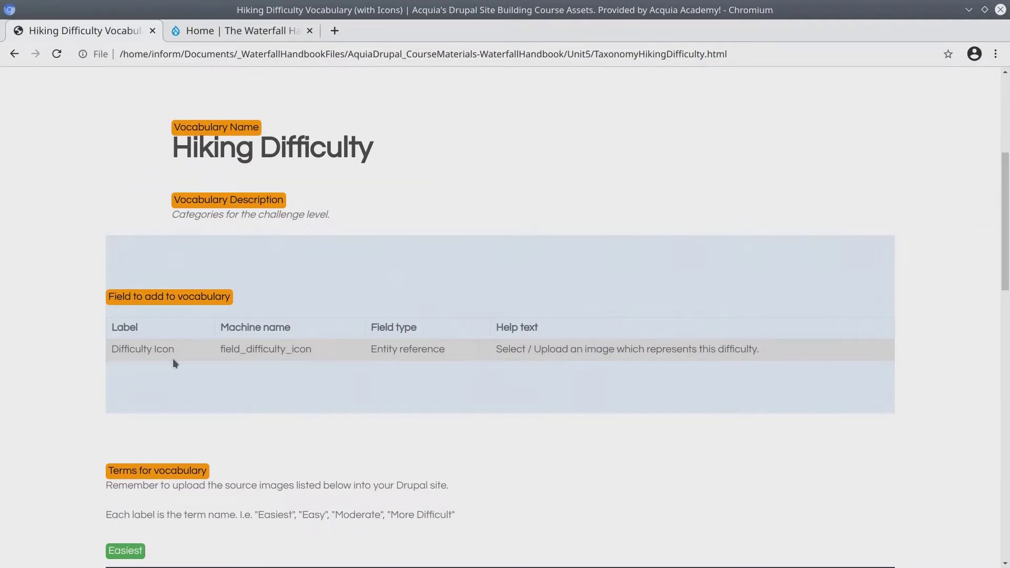
{"action": "left_click_drag", "start_coordinate": [147, 298], "coordinate": [181, 299]}
{"action": "left_click", "coordinate": [182, 298]}
{"action": "scroll", "coordinate": [93, 387], "scroll_direction": "down", "scroll_amount": 2}
{"action": "scroll", "coordinate": [93, 385], "scroll_direction": "down", "scroll_amount": 5}
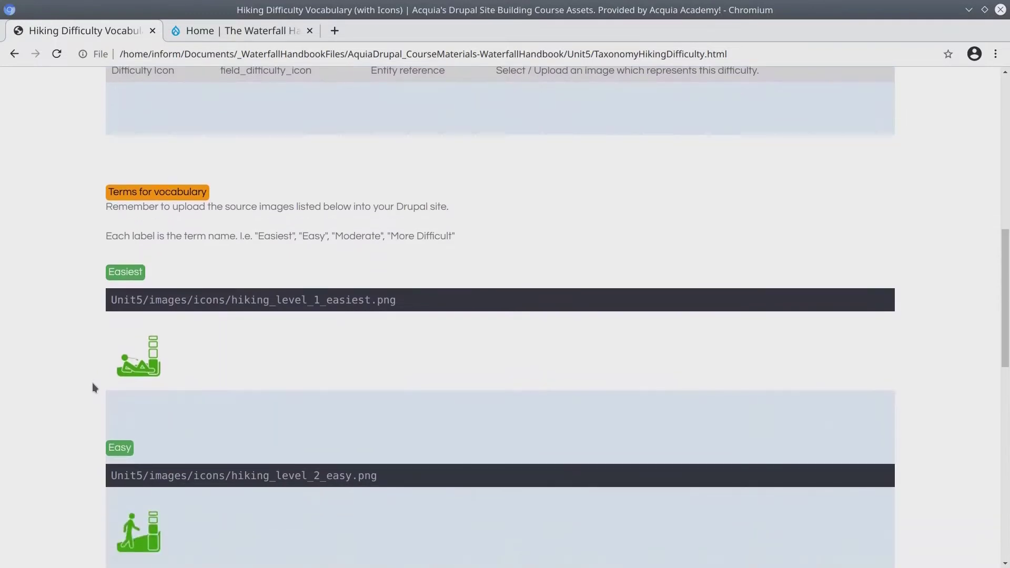
{"action": "scroll", "coordinate": [88, 306], "scroll_direction": "down", "scroll_amount": 1}
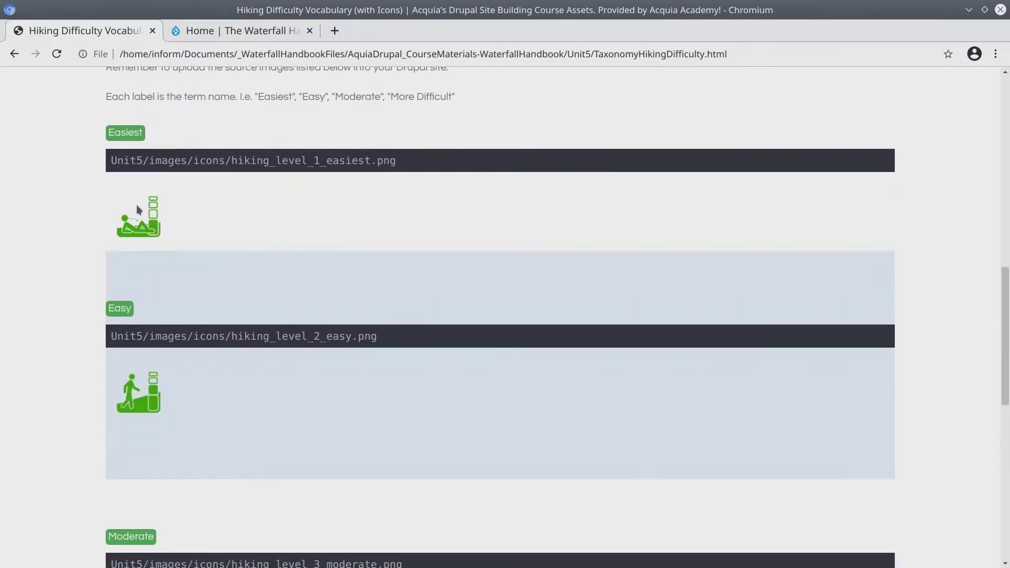
{"action": "scroll", "coordinate": [136, 208], "scroll_direction": "up", "scroll_amount": 10}
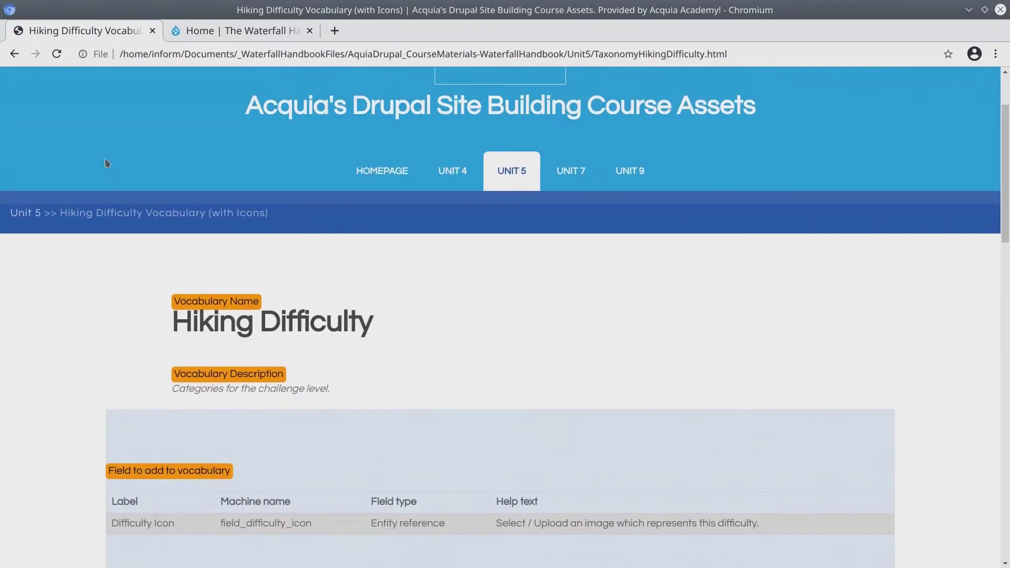
Step: Return to the Unit 5 list and review its waterfall, Location and Hiking Difficulty entries
{"action": "left_click", "coordinate": [15, 54]}
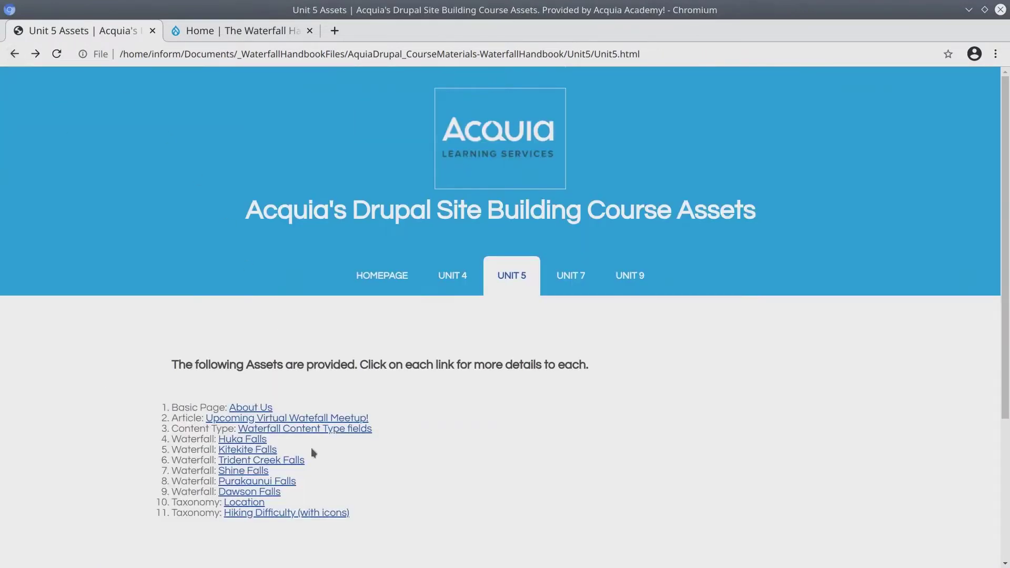
{"action": "left_click_drag", "start_coordinate": [319, 498], "coordinate": [397, 476]}
{"action": "left_click", "coordinate": [390, 516]}
{"action": "left_click_drag", "start_coordinate": [390, 518], "coordinate": [171, 503]}
{"action": "left_click", "coordinate": [230, 512]}
Step: Start a new vocabulary from Structure > Taxonomy > Add vocabulary on the Waterfall Handbook site
{"action": "key", "text": "ctrl+Tab"}
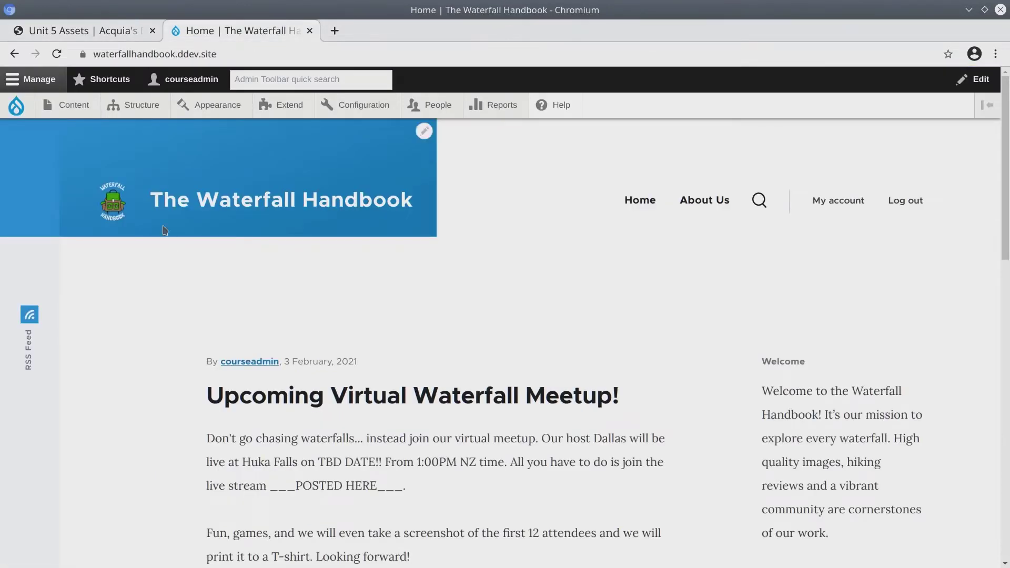
{"action": "mouse_move", "coordinate": [145, 105]}
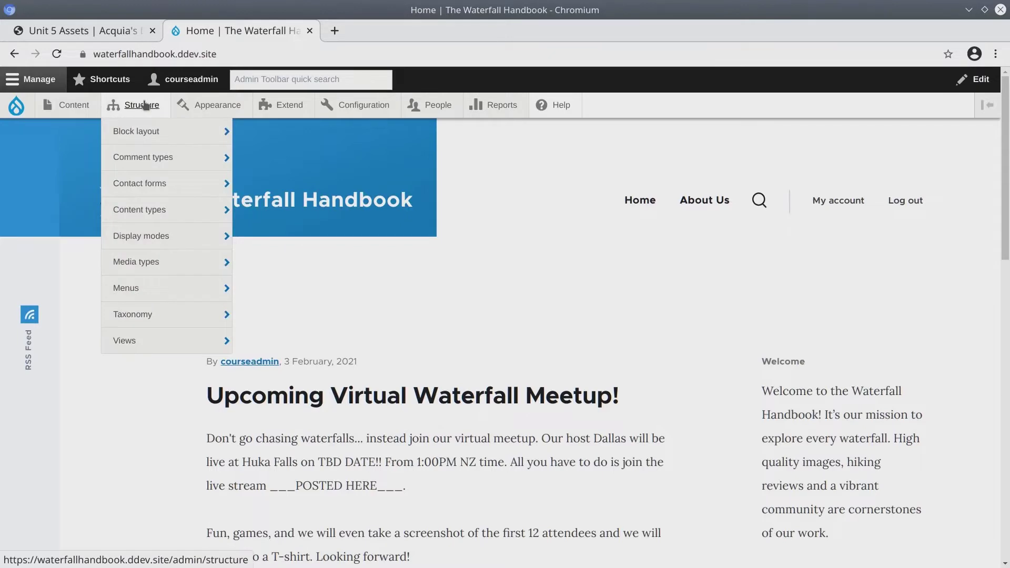
{"action": "left_click", "coordinate": [145, 316]}
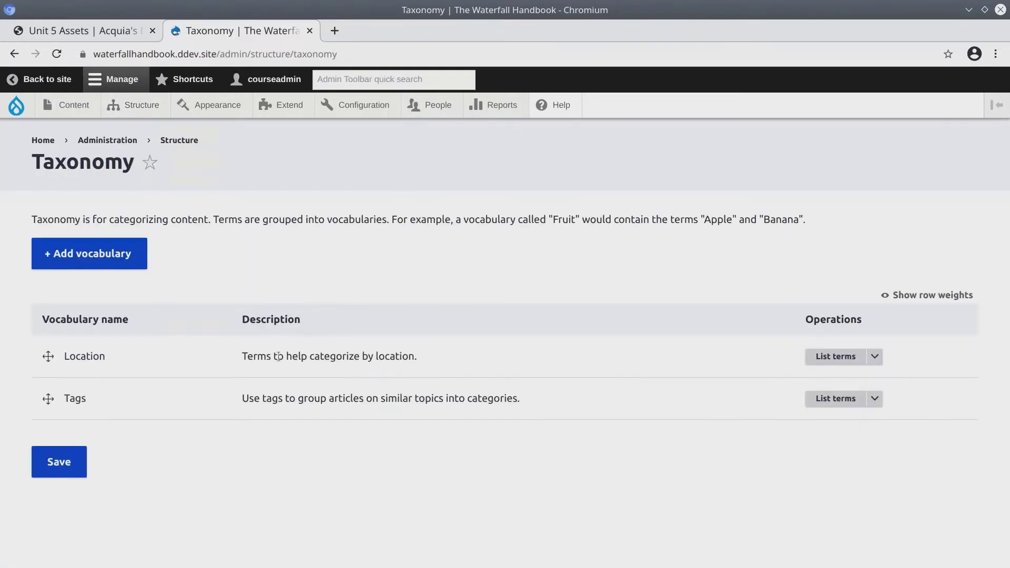
{"action": "left_click", "coordinate": [112, 257]}
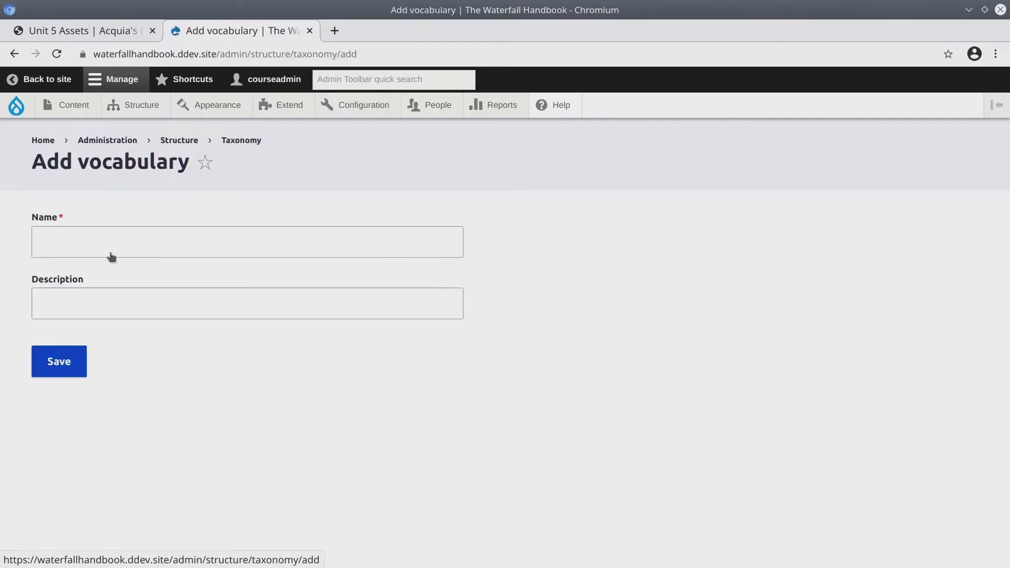
Step: Copy 'Hiking Difficulty' from the specification into the vocabulary Name field
{"action": "left_click", "coordinate": [80, 34]}
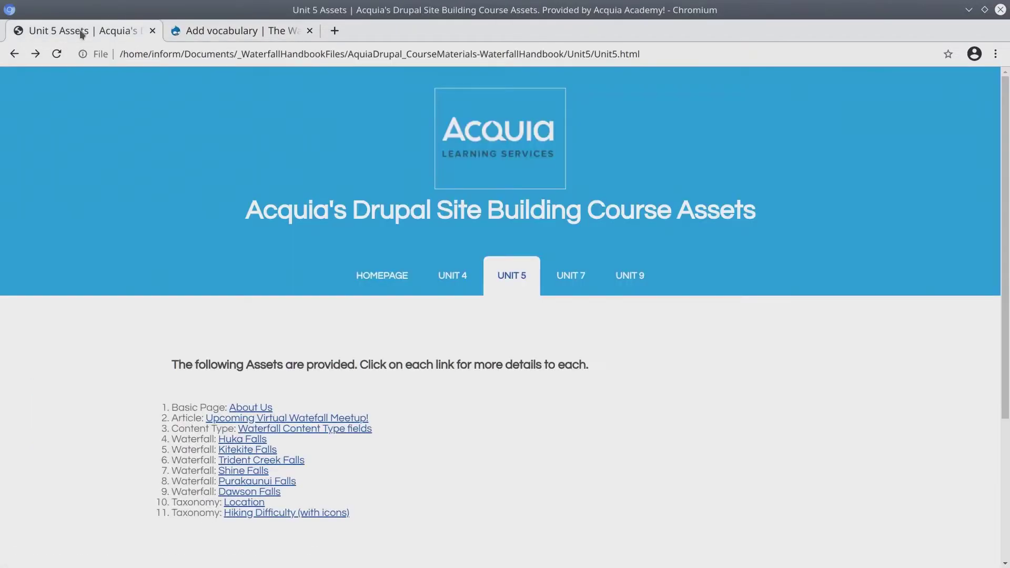
{"action": "scroll", "coordinate": [391, 400], "scroll_direction": "down", "scroll_amount": 2}
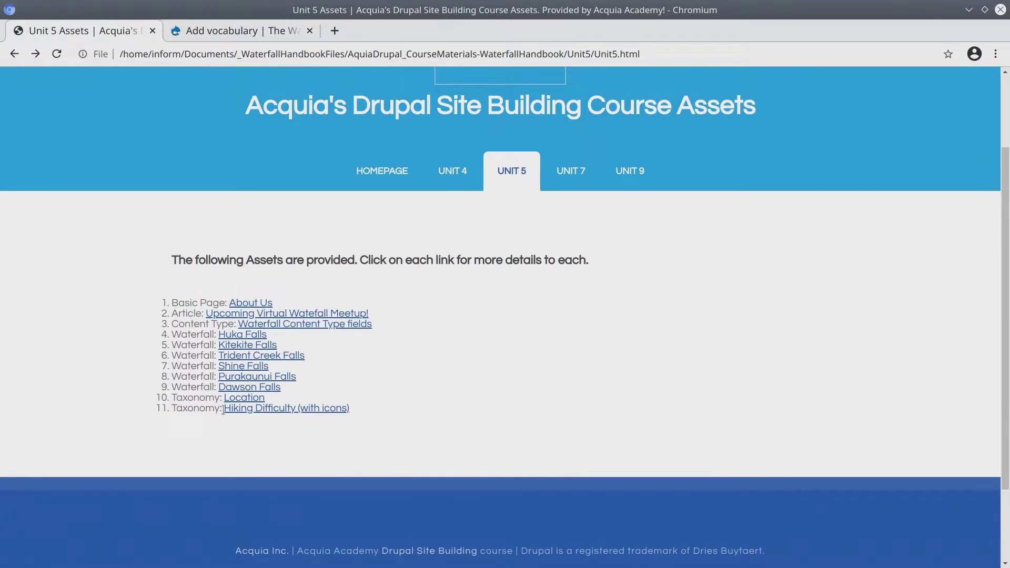
{"action": "left_click", "coordinate": [304, 414]}
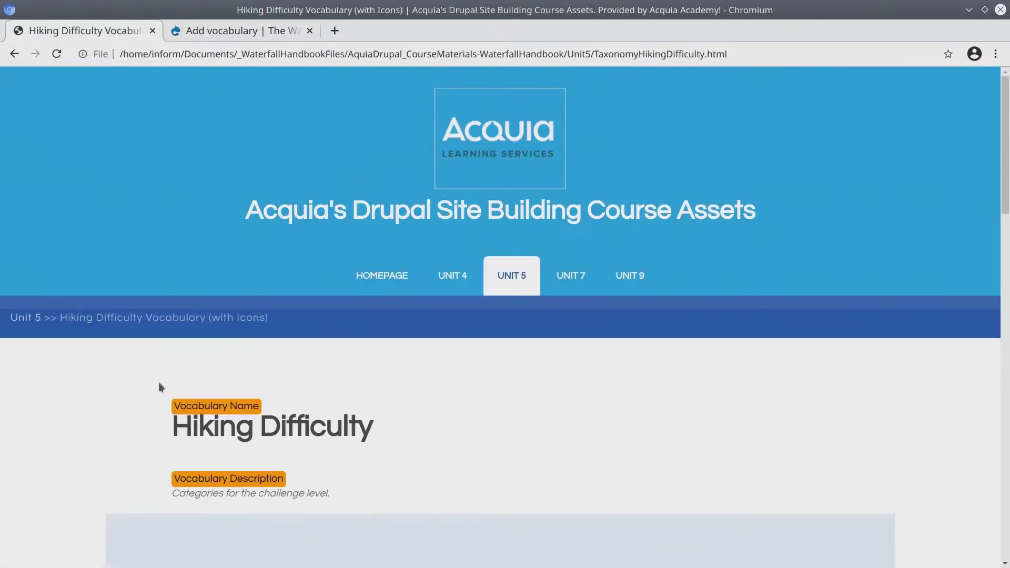
{"action": "scroll", "coordinate": [158, 381], "scroll_direction": "down", "scroll_amount": 3}
{"action": "triple_click", "coordinate": [201, 251]}
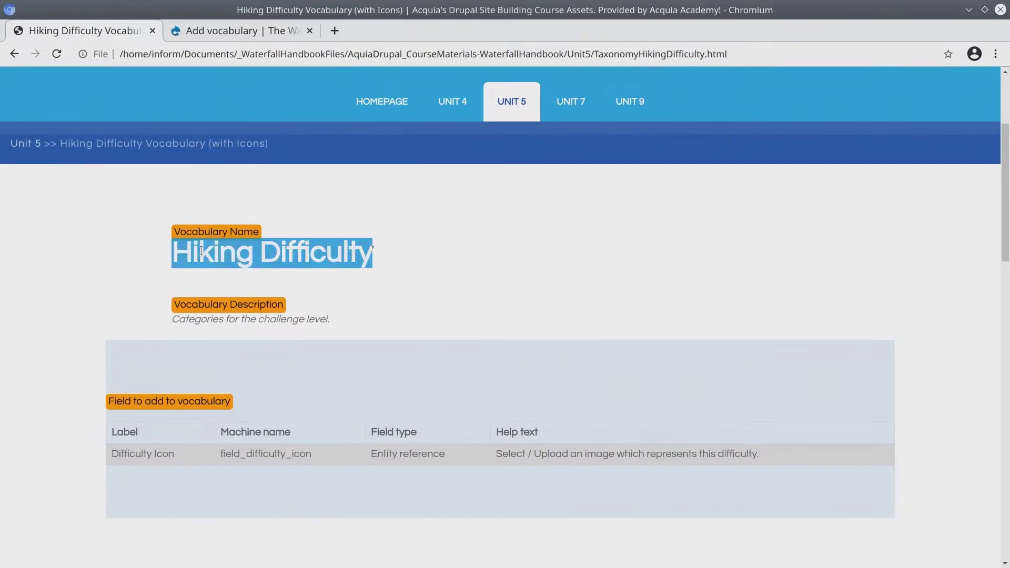
{"action": "right_click", "coordinate": [201, 251]}
{"action": "left_click", "coordinate": [229, 262]}
{"action": "left_click", "coordinate": [247, 34]}
{"action": "left_click", "coordinate": [68, 240]}
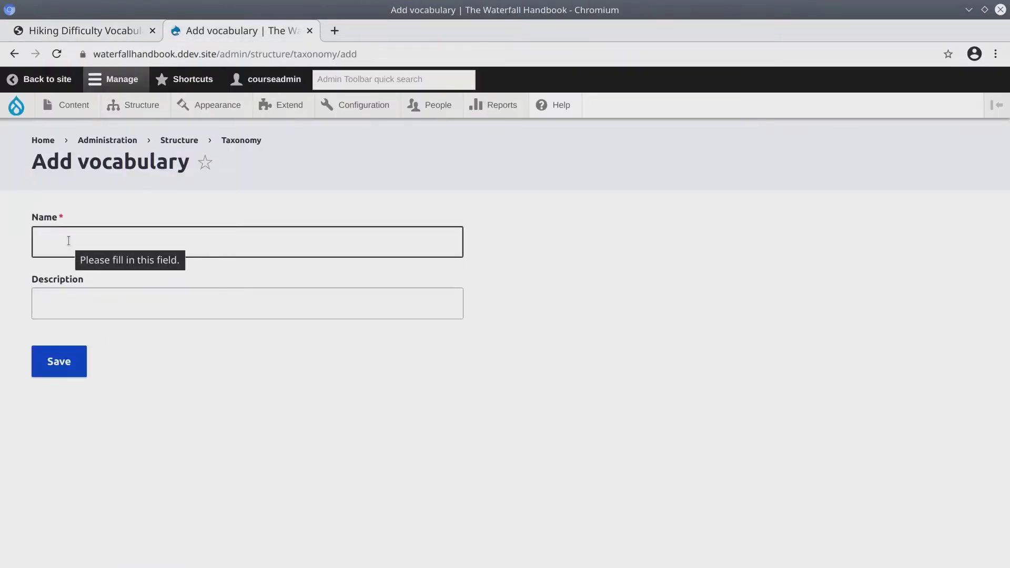
{"action": "key", "text": "ctrl+v"}
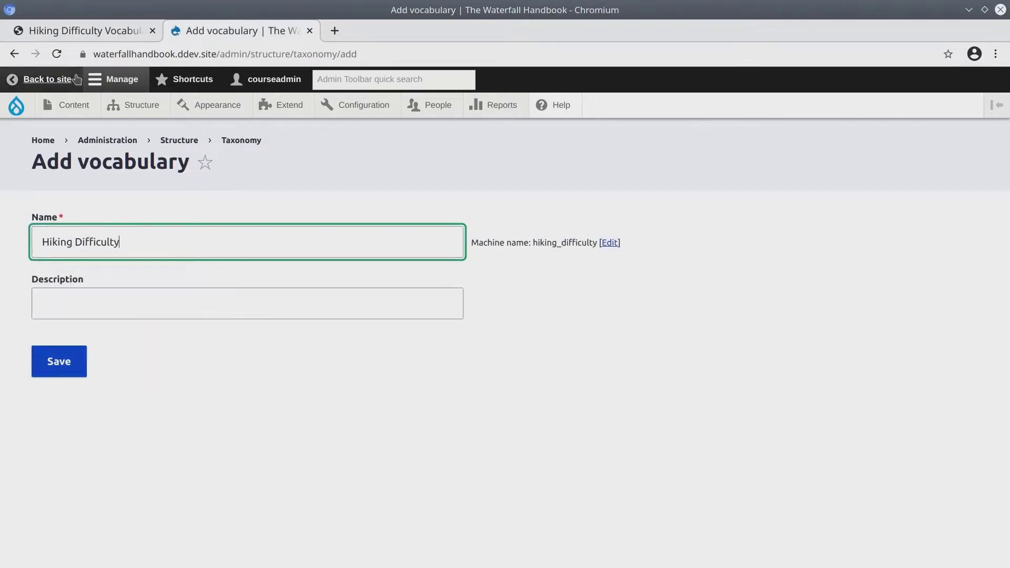
Step: Paste 'Select / Upload an image which represents this difficulty.' as the description
{"action": "left_click", "coordinate": [76, 30]}
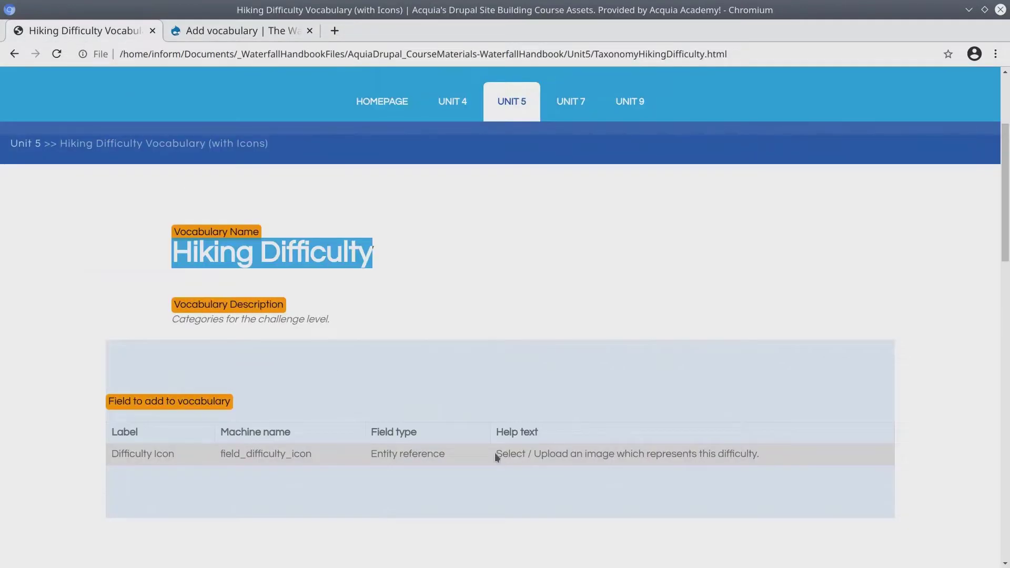
{"action": "left_click_drag", "start_coordinate": [496, 453], "coordinate": [729, 456]}
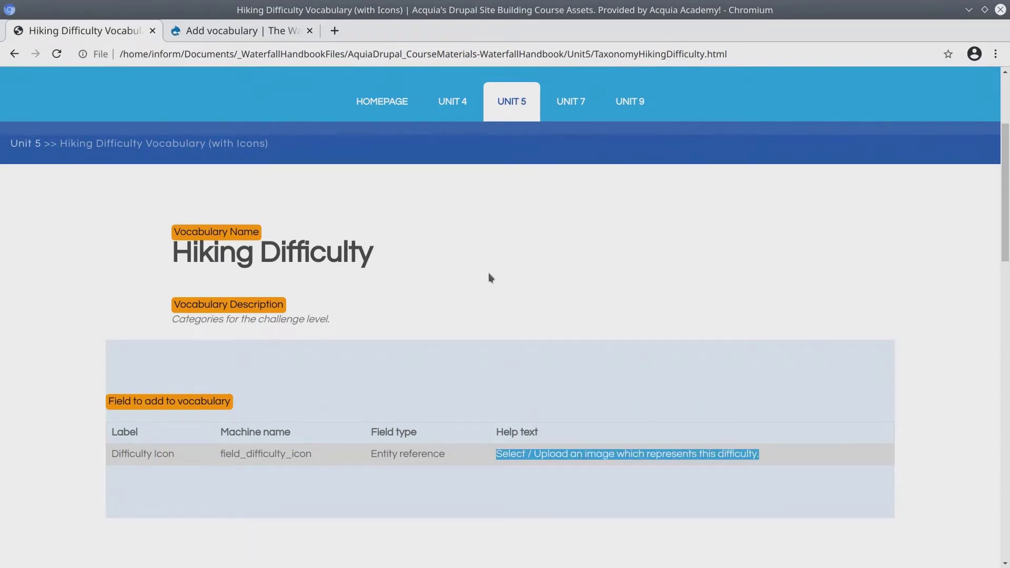
{"action": "left_click", "coordinate": [239, 30]}
{"action": "left_click", "coordinate": [169, 305]}
{"action": "key", "text": "ctrl+v"}
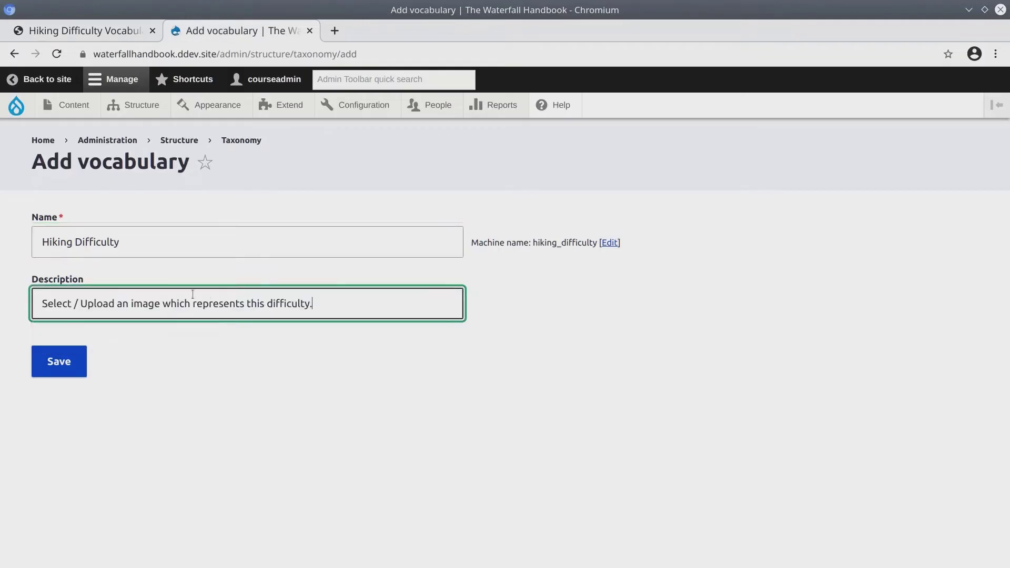
{"action": "left_click", "coordinate": [356, 423]}
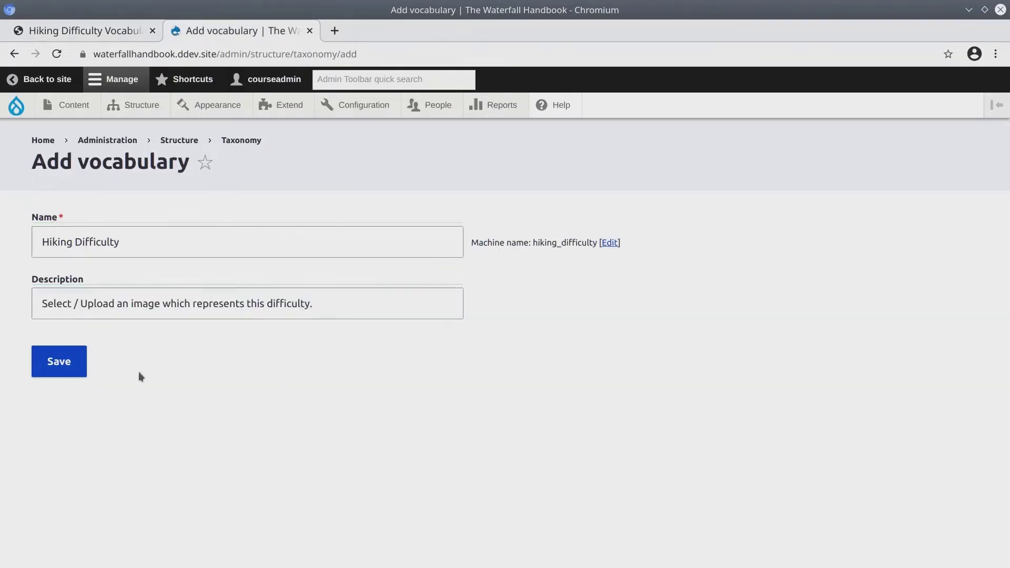
Step: Save the Hiking Difficulty vocabulary and go to its empty Manage fields page, rechecking the specification
{"action": "left_click", "coordinate": [72, 367]}
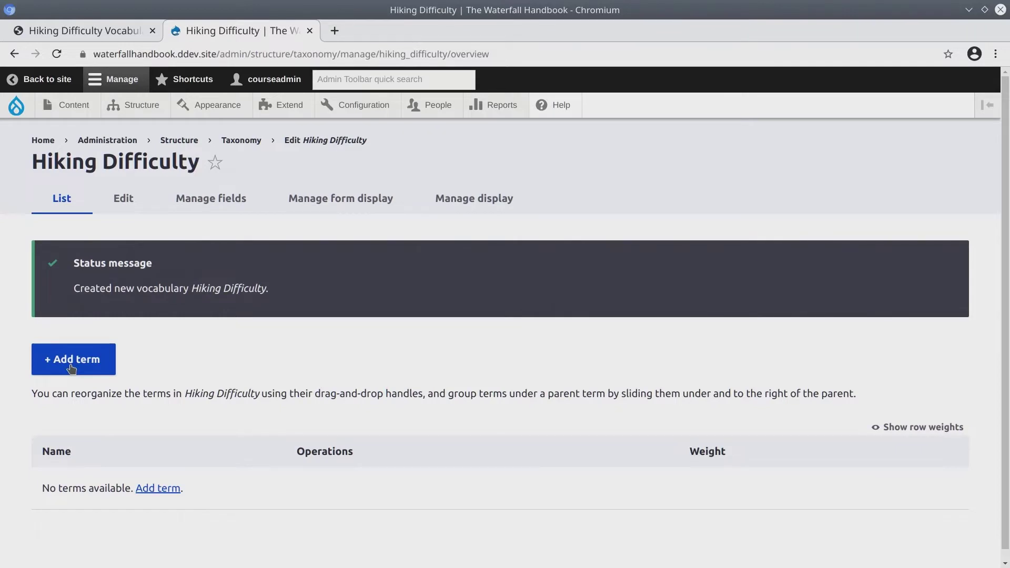
{"action": "left_click", "coordinate": [207, 208]}
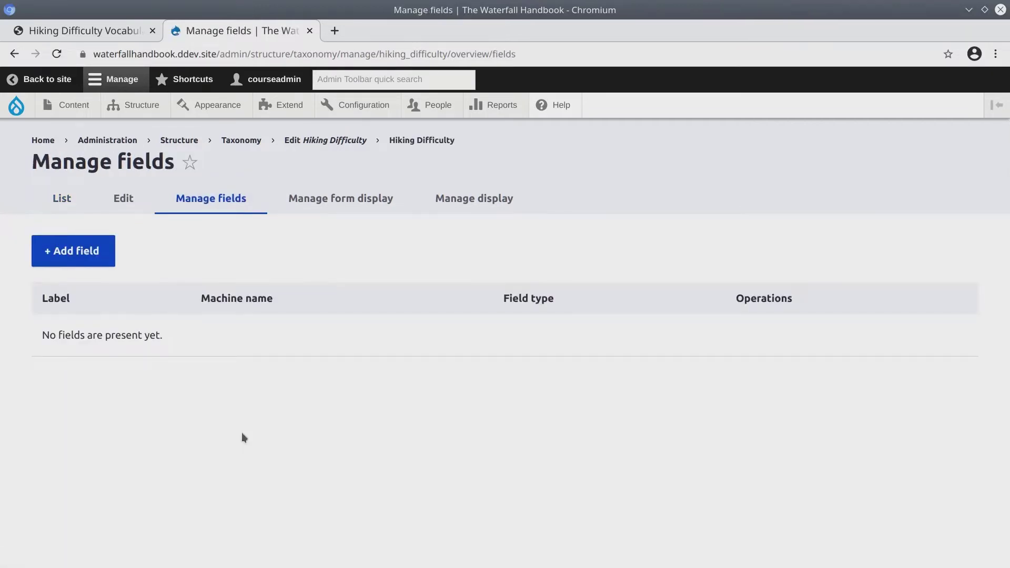
{"action": "left_click", "coordinate": [76, 32]}
{"action": "scroll", "coordinate": [124, 335], "scroll_direction": "down", "scroll_amount": 6}
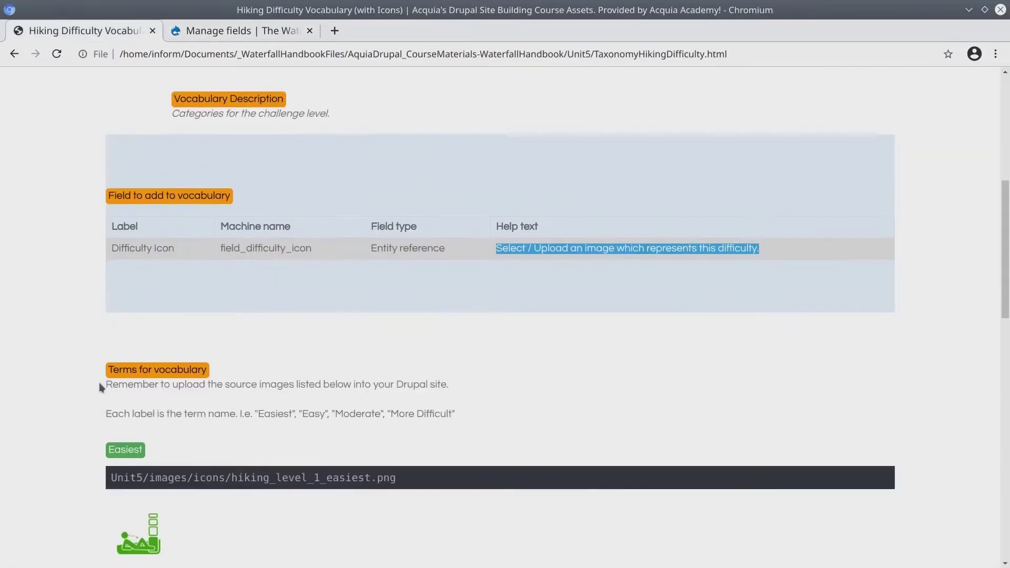
{"action": "scroll", "coordinate": [112, 392], "scroll_direction": "down", "scroll_amount": 1}
{"action": "scroll", "coordinate": [95, 392], "scroll_direction": "down", "scroll_amount": 1}
{"action": "scroll", "coordinate": [69, 396], "scroll_direction": "up", "scroll_amount": 1}
{"action": "scroll", "coordinate": [69, 391], "scroll_direction": "up", "scroll_amount": 10}
{"action": "key", "text": "ctrl+Tab"}
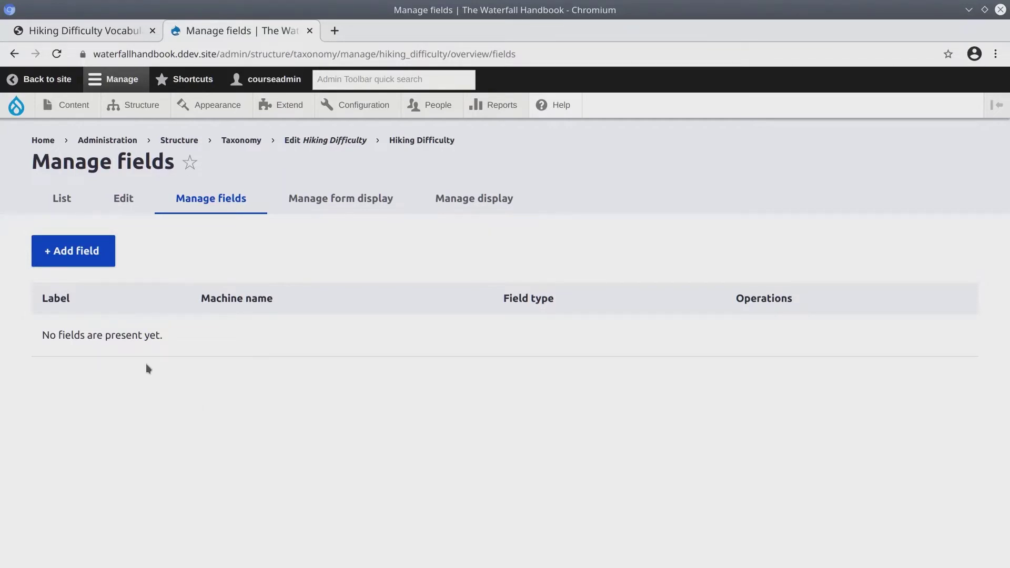
Step: Choose Media as the type for a new Hiking Difficulty field
{"action": "left_click", "coordinate": [96, 255]}
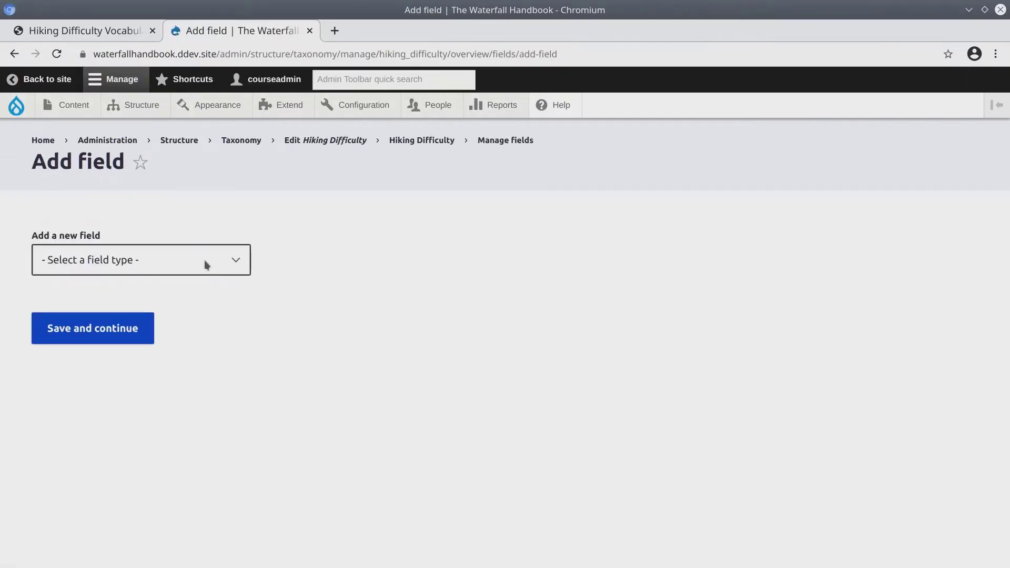
{"action": "left_click", "coordinate": [204, 260]}
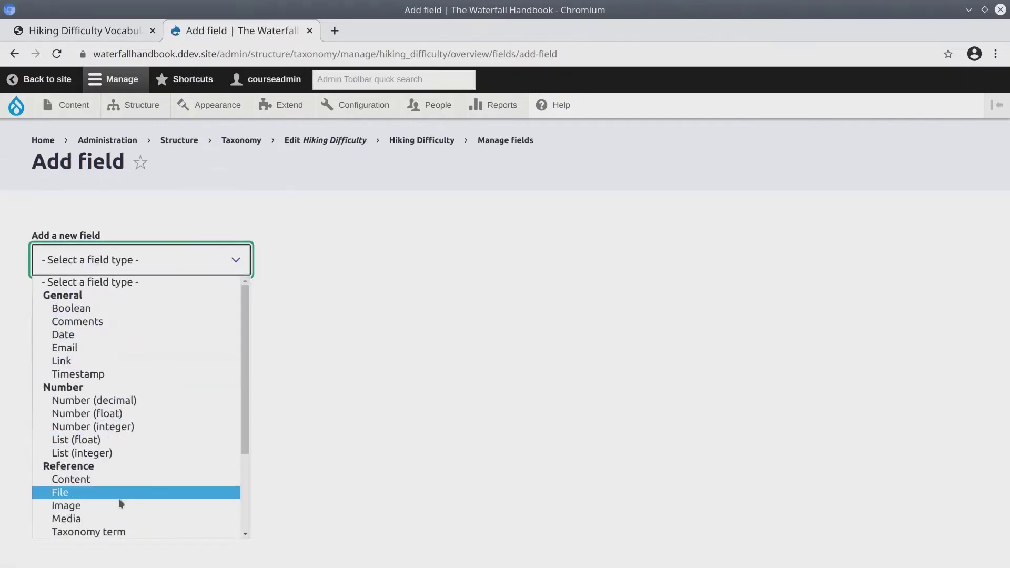
{"action": "left_click", "coordinate": [98, 519]}
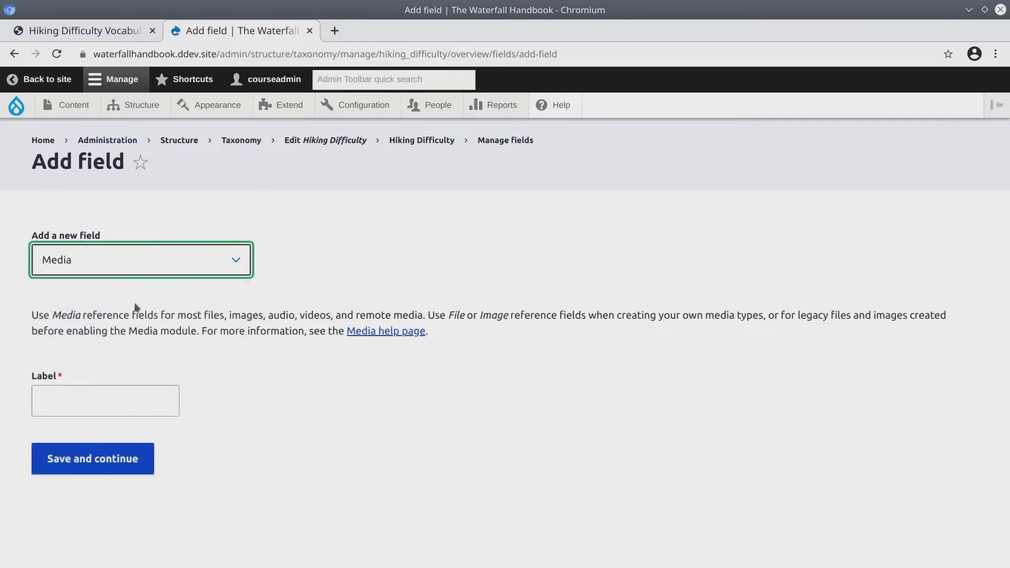
{"action": "left_click", "coordinate": [81, 405]}
{"action": "left_click", "coordinate": [269, 385]}
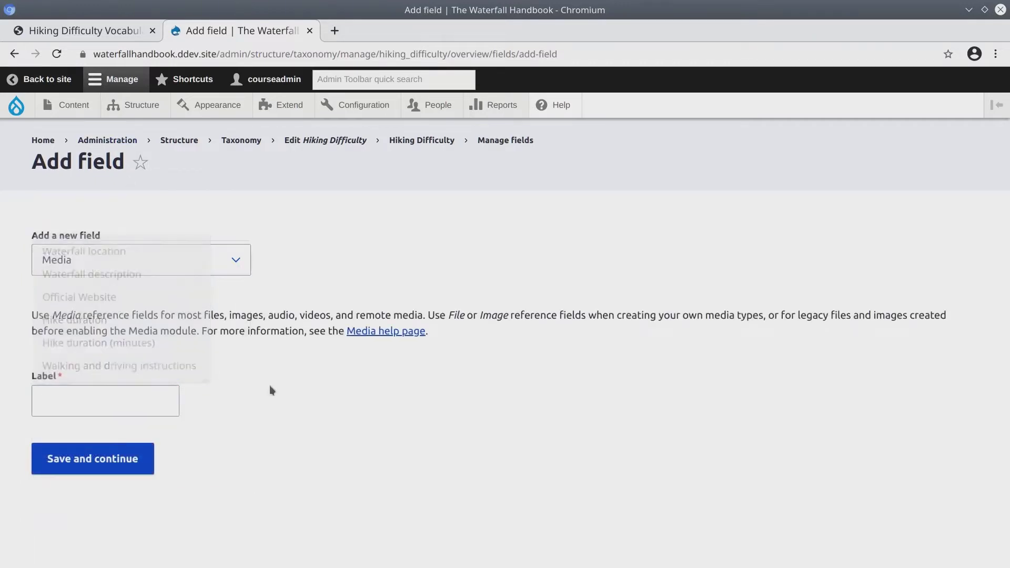
Step: Copy 'Difficulty Icon' from the handout into the field's Label
{"action": "left_click", "coordinate": [98, 34]}
{"action": "scroll", "coordinate": [264, 258], "scroll_direction": "down", "scroll_amount": 5}
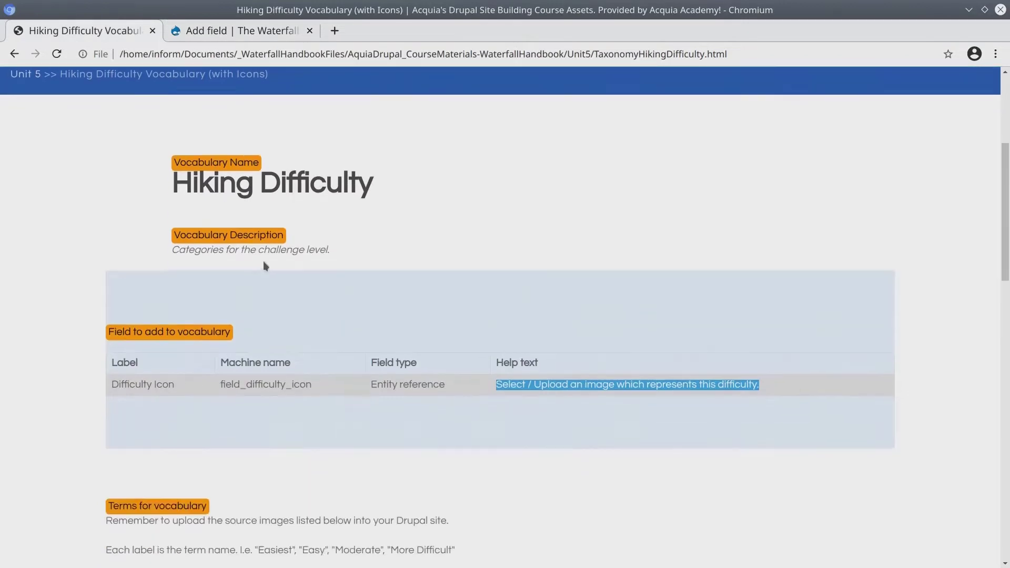
{"action": "scroll", "coordinate": [261, 265], "scroll_direction": "down", "scroll_amount": 2}
{"action": "left_click", "coordinate": [118, 266]}
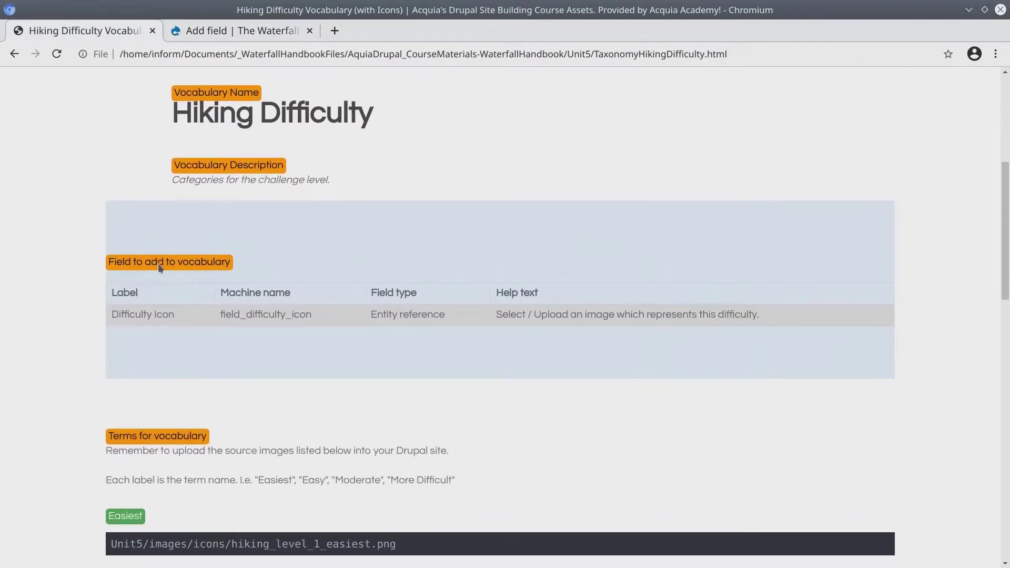
{"action": "triple_click", "coordinate": [123, 313]}
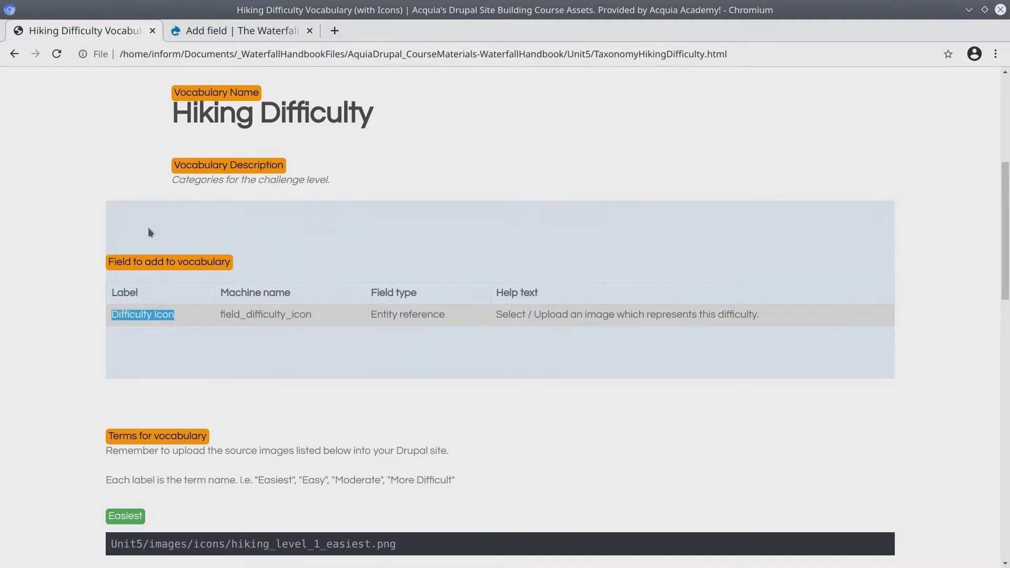
{"action": "left_click", "coordinate": [234, 33]}
{"action": "left_click", "coordinate": [67, 401]}
{"action": "key", "text": "ctrl+v"}
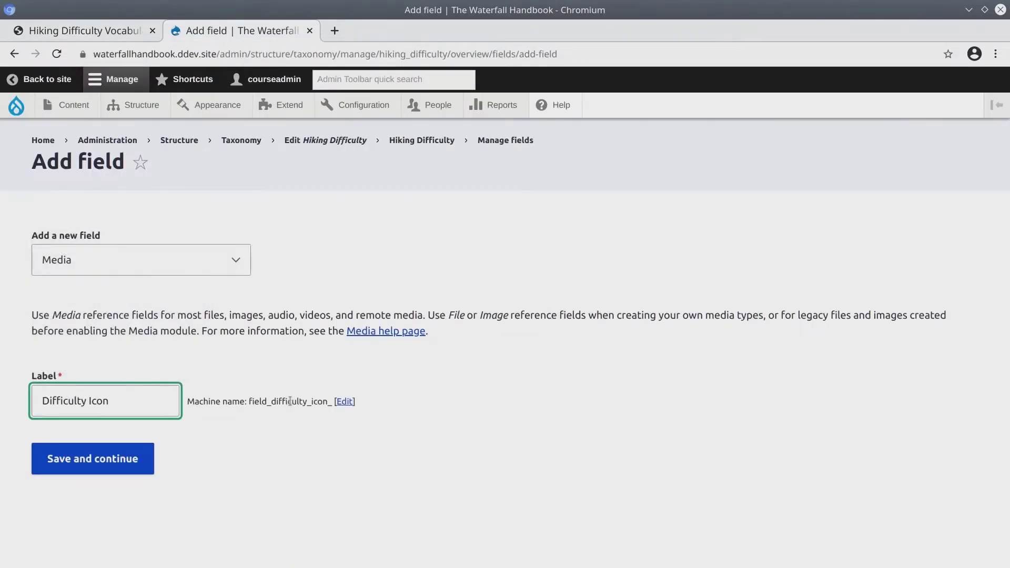
Step: Confirm Media as the type and save to create field_difficulty_icon
{"action": "left_click", "coordinate": [310, 473]}
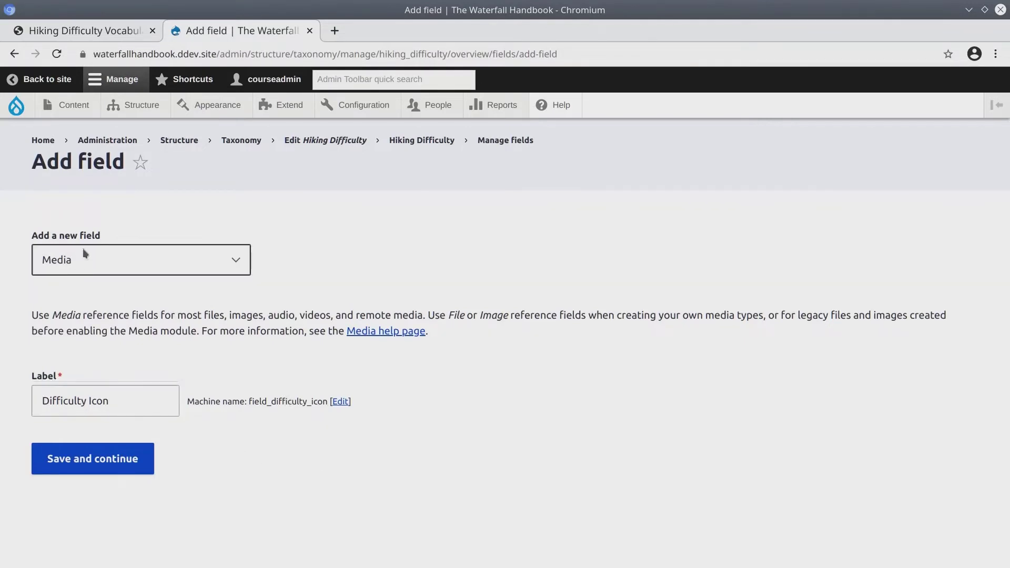
{"action": "left_click", "coordinate": [159, 254]}
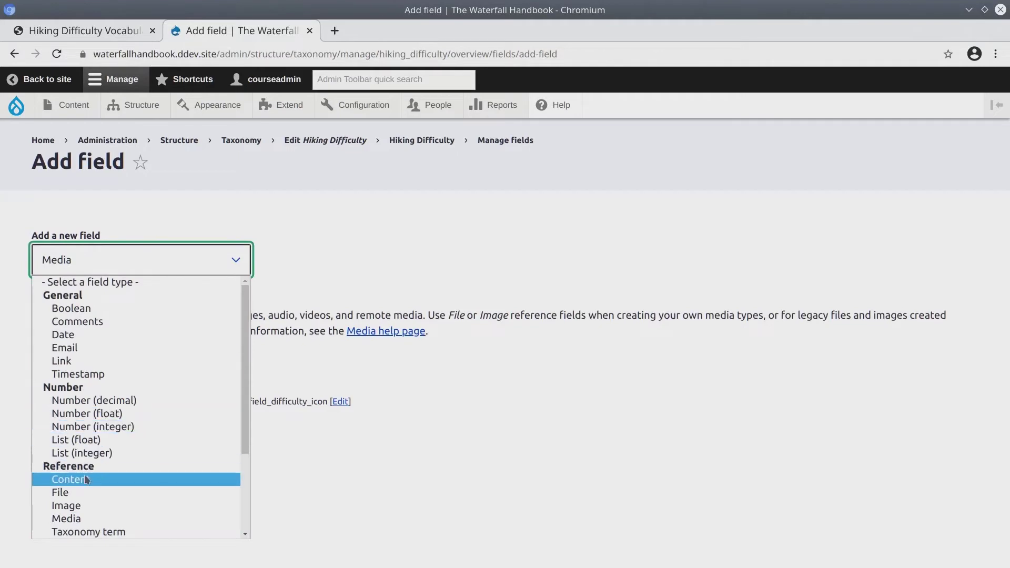
{"action": "left_click", "coordinate": [81, 516]}
{"action": "left_click", "coordinate": [132, 403]}
{"action": "left_click", "coordinate": [314, 476]}
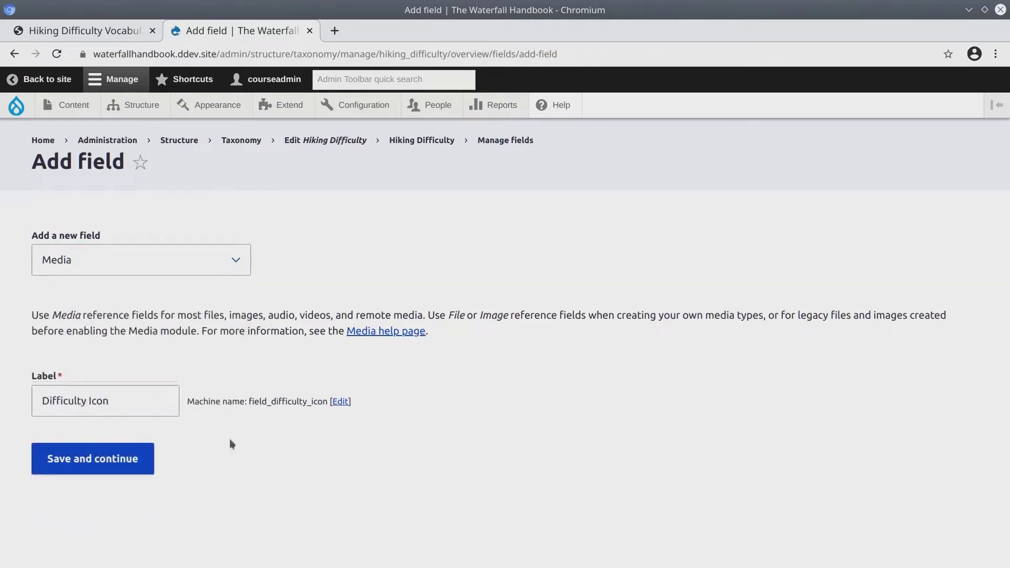
{"action": "left_click", "coordinate": [117, 469]}
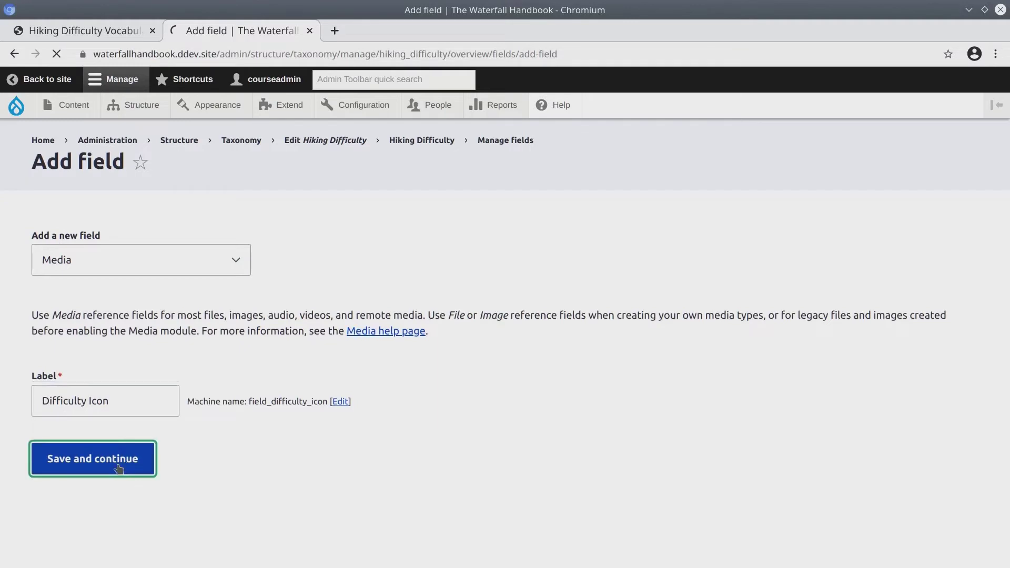
{"action": "left_click", "coordinate": [138, 370]}
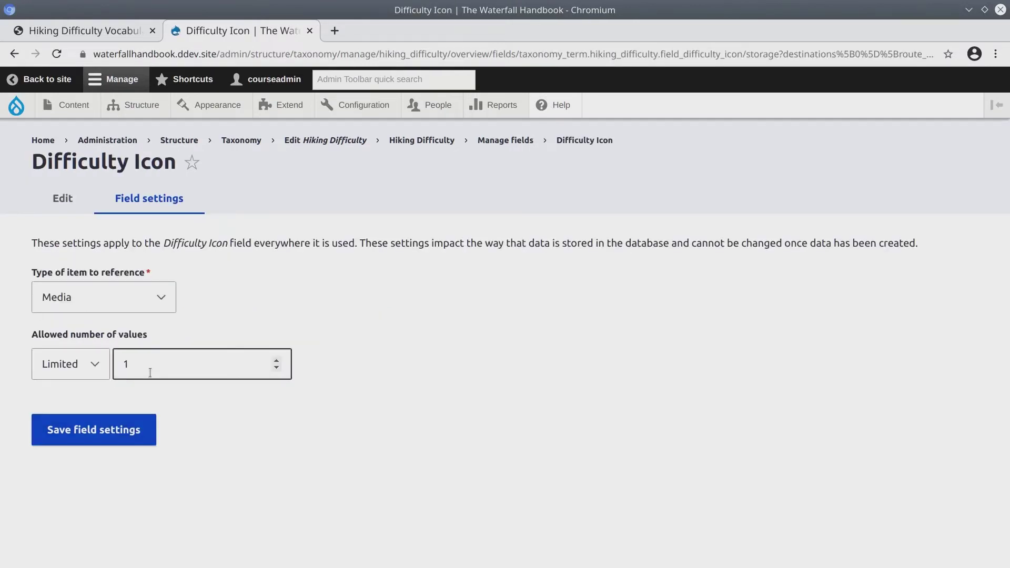
Step: Save the field storage with one allowed value and paste the handout's help sentence into Help text
{"action": "left_click", "coordinate": [201, 425]}
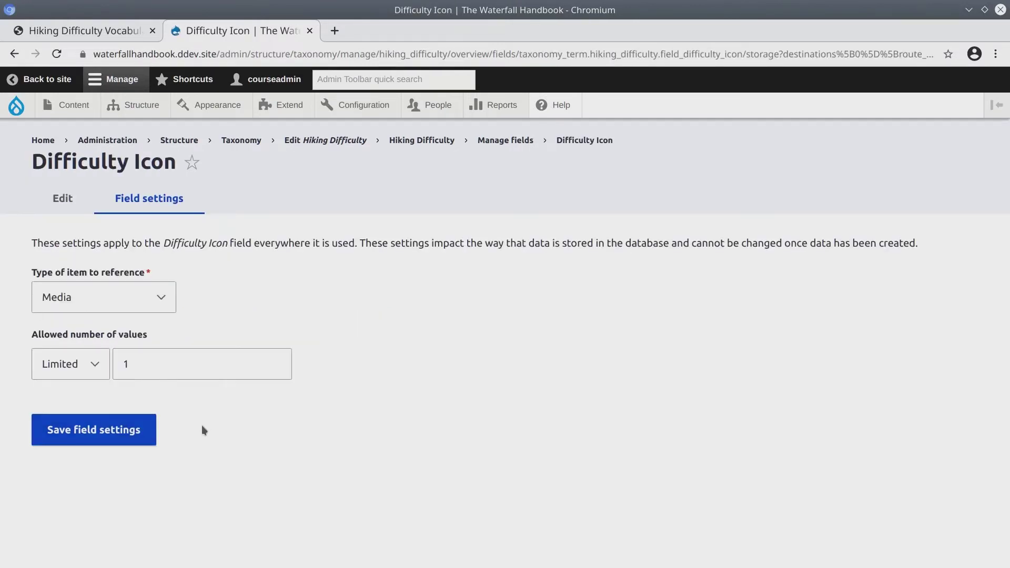
{"action": "left_click", "coordinate": [132, 434]}
{"action": "left_click", "coordinate": [84, 30]}
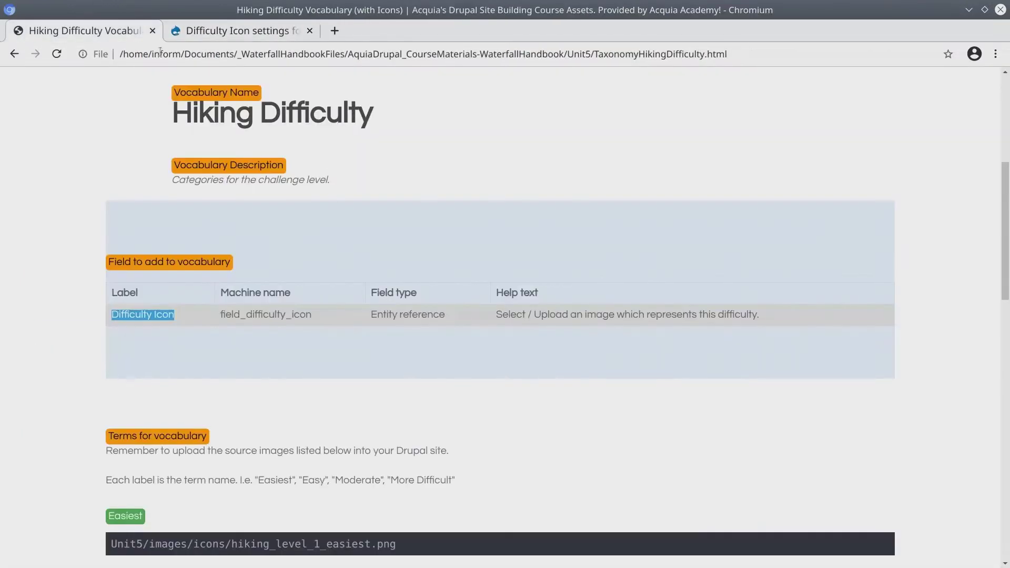
{"action": "left_click_drag", "start_coordinate": [496, 314], "coordinate": [759, 314]}
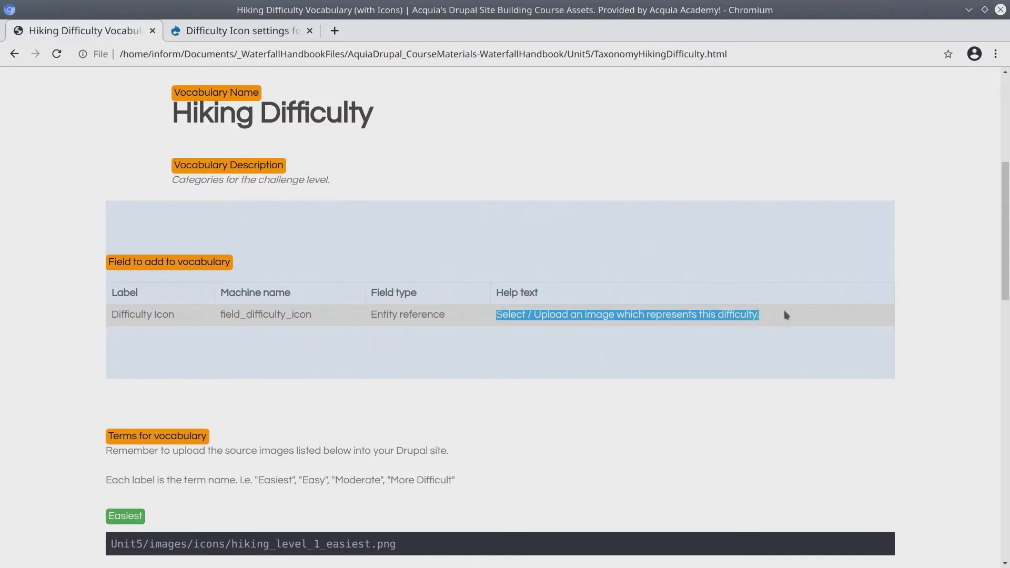
{"action": "key", "text": "ctrl+c"}
{"action": "left_click", "coordinate": [273, 32]}
{"action": "left_click", "coordinate": [117, 468]}
{"action": "key", "text": "ctrl+v"}
Step: Allow only the Image media type and save the Difficulty Icon settings
{"action": "scroll", "coordinate": [262, 429], "scroll_direction": "down", "scroll_amount": 10}
{"action": "scroll", "coordinate": [286, 355], "scroll_direction": "down", "scroll_amount": 2}
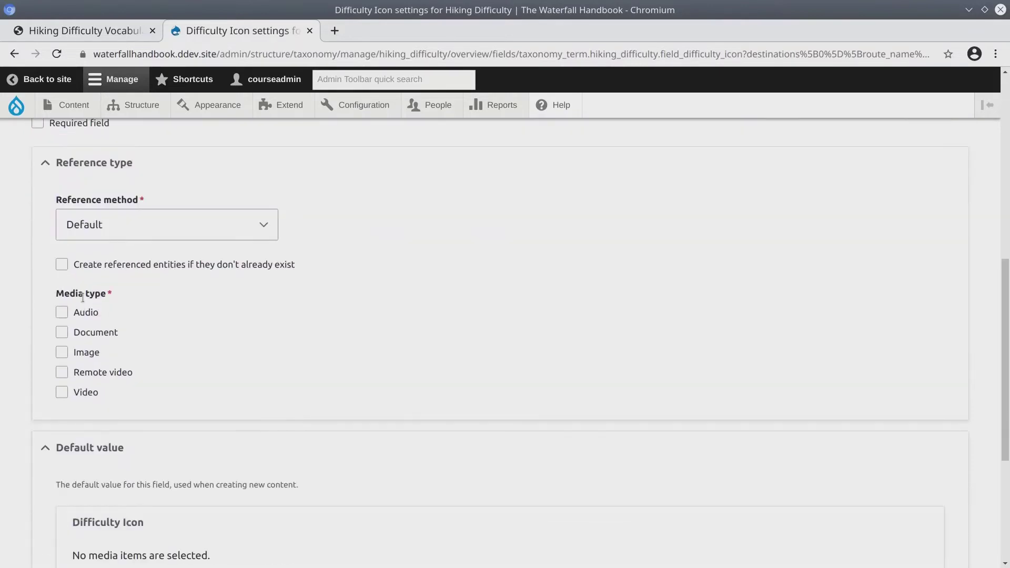
{"action": "left_click", "coordinate": [62, 353]}
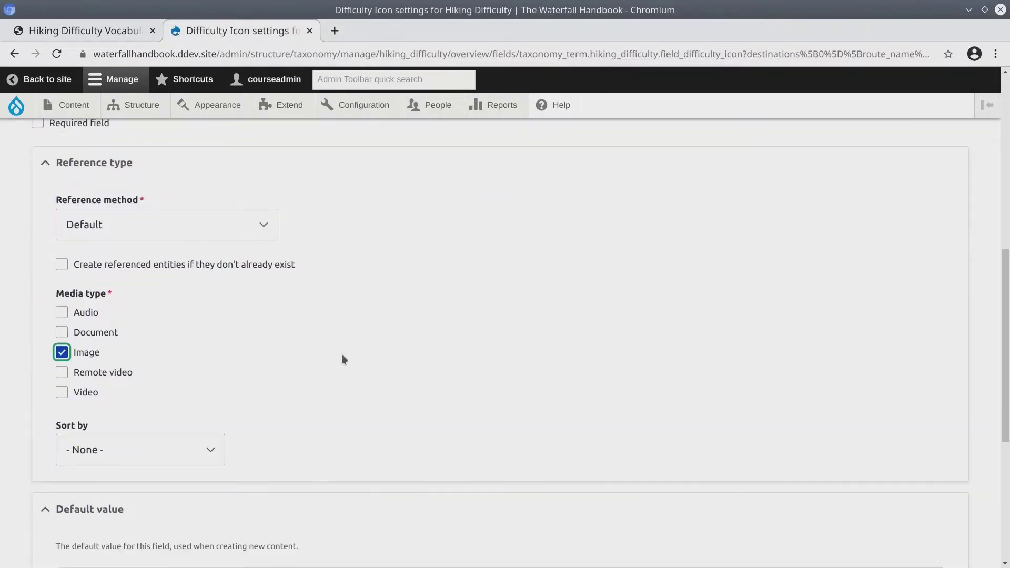
{"action": "scroll", "coordinate": [211, 295], "scroll_direction": "up", "scroll_amount": 1}
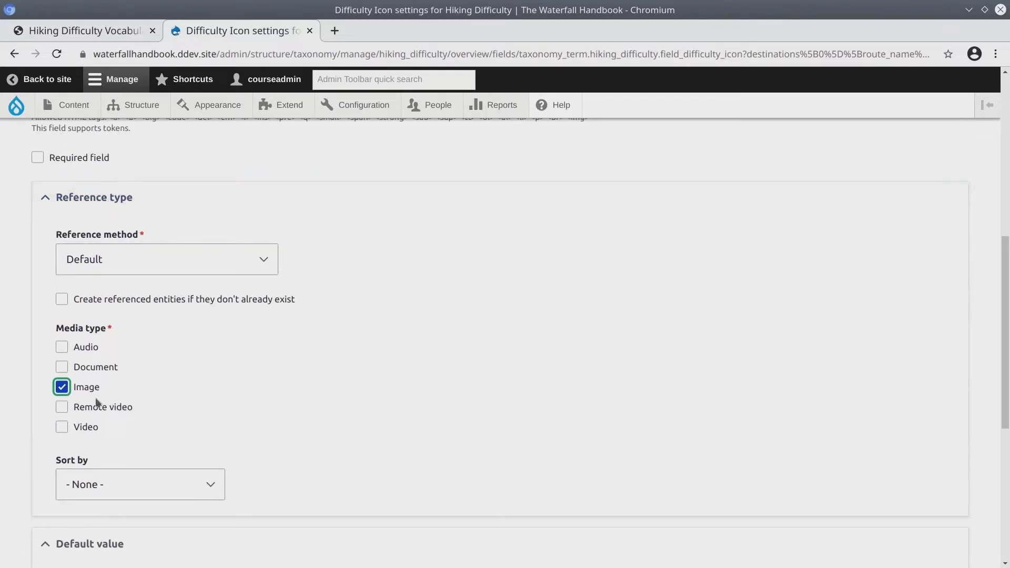
{"action": "scroll", "coordinate": [284, 378], "scroll_direction": "down", "scroll_amount": 6}
{"action": "left_click", "coordinate": [90, 479]}
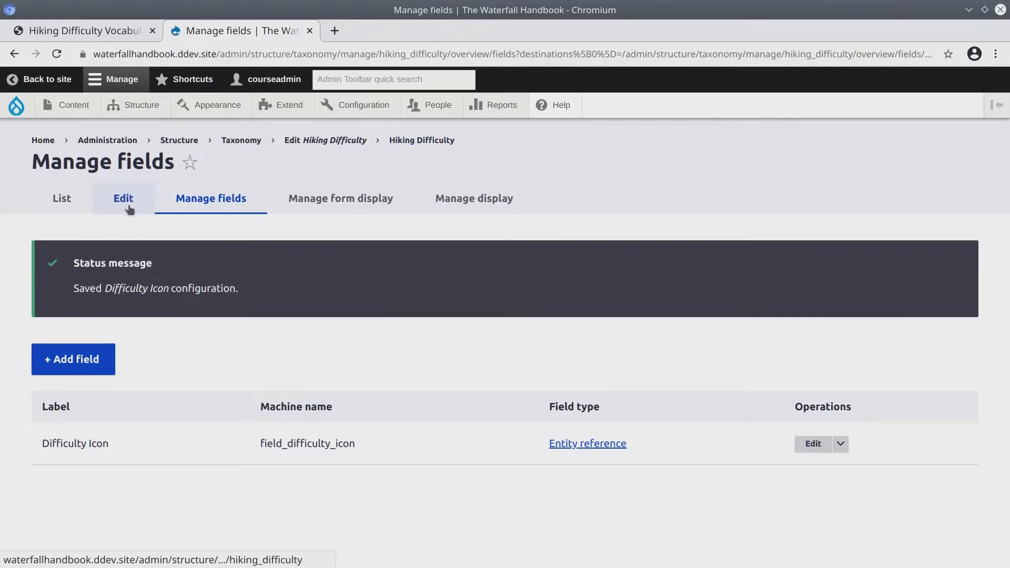
Step: Open the empty Hiking Difficulty term list via the List tab and Structure > Taxonomy
{"action": "left_click", "coordinate": [69, 208]}
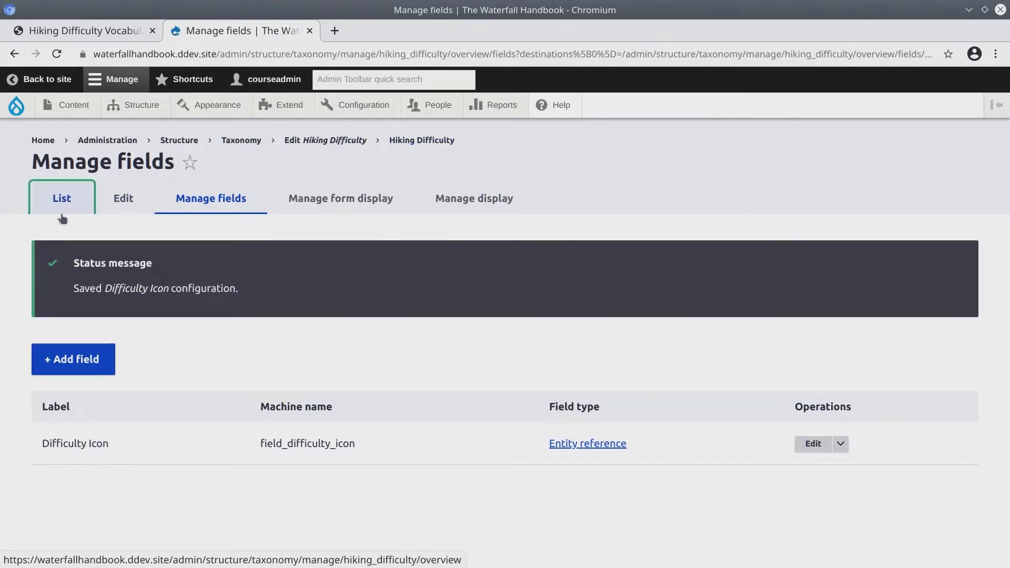
{"action": "left_click", "coordinate": [56, 200]}
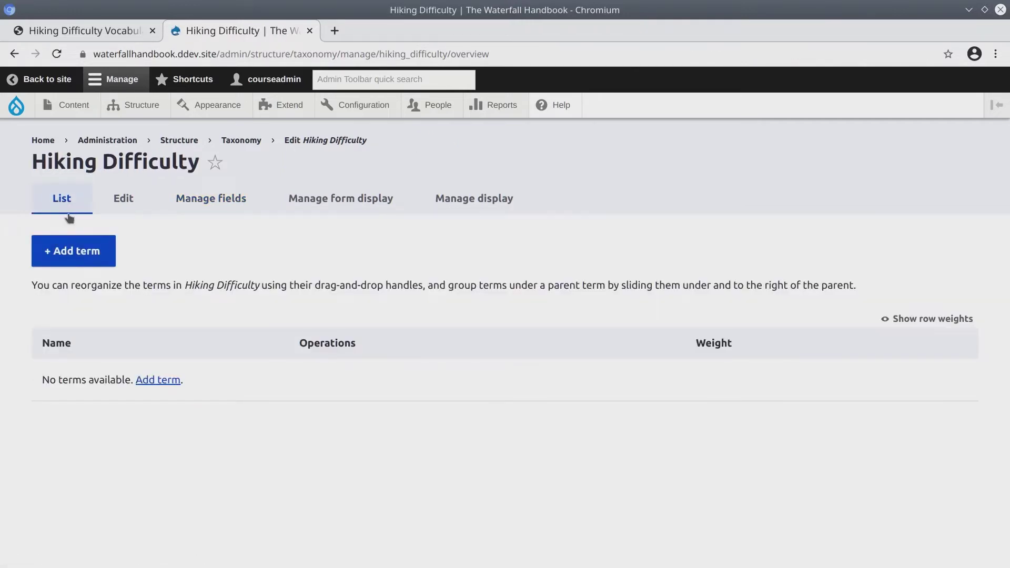
{"action": "mouse_move", "coordinate": [136, 109]}
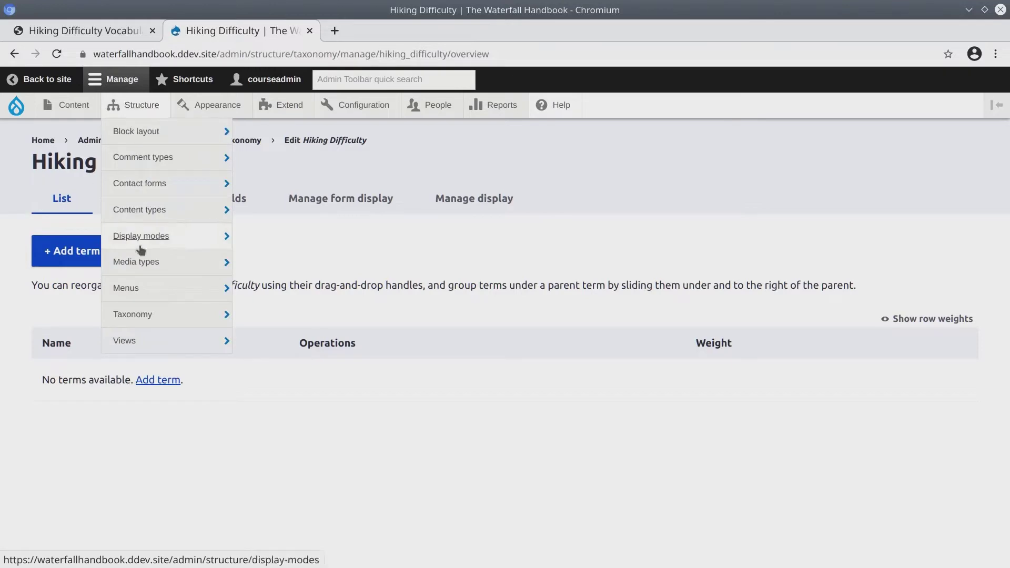
{"action": "mouse_move", "coordinate": [140, 315]}
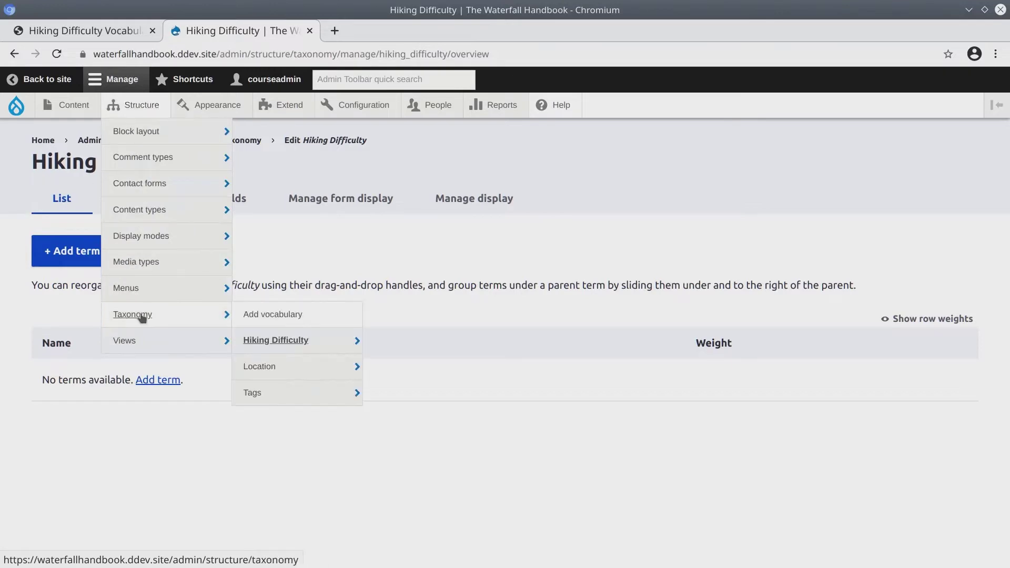
{"action": "left_click", "coordinate": [274, 342]}
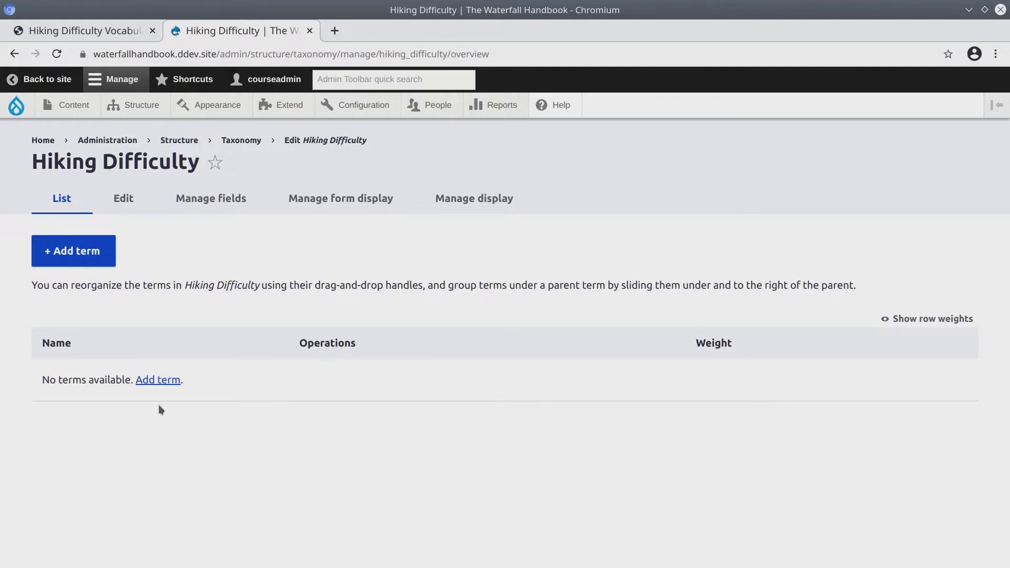
Step: Review the handout's difficulty terms and their icon file paths
{"action": "left_click", "coordinate": [83, 32]}
{"action": "scroll", "coordinate": [176, 228], "scroll_direction": "up", "scroll_amount": 5}
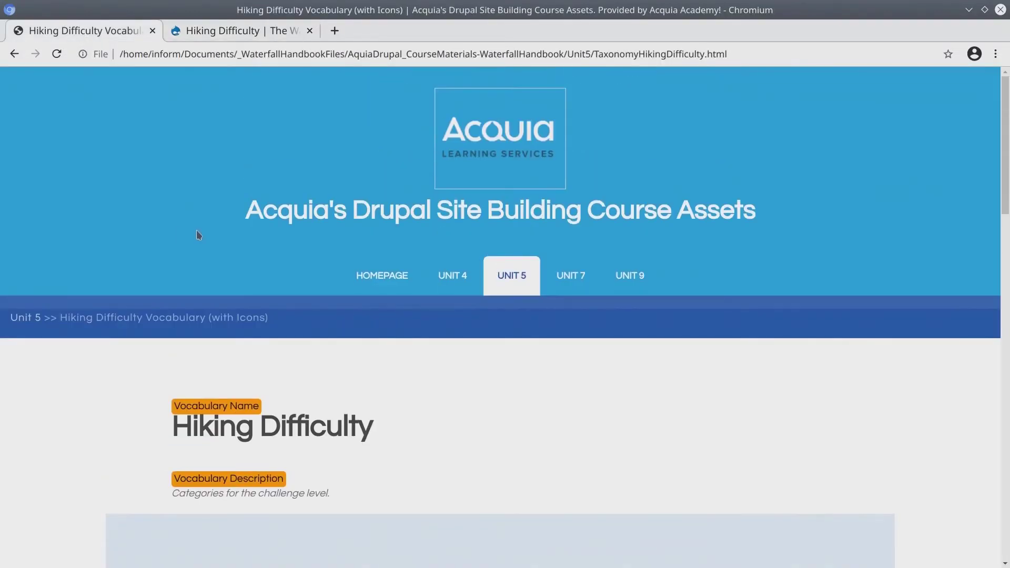
{"action": "scroll", "coordinate": [240, 345], "scroll_direction": "down", "scroll_amount": 1}
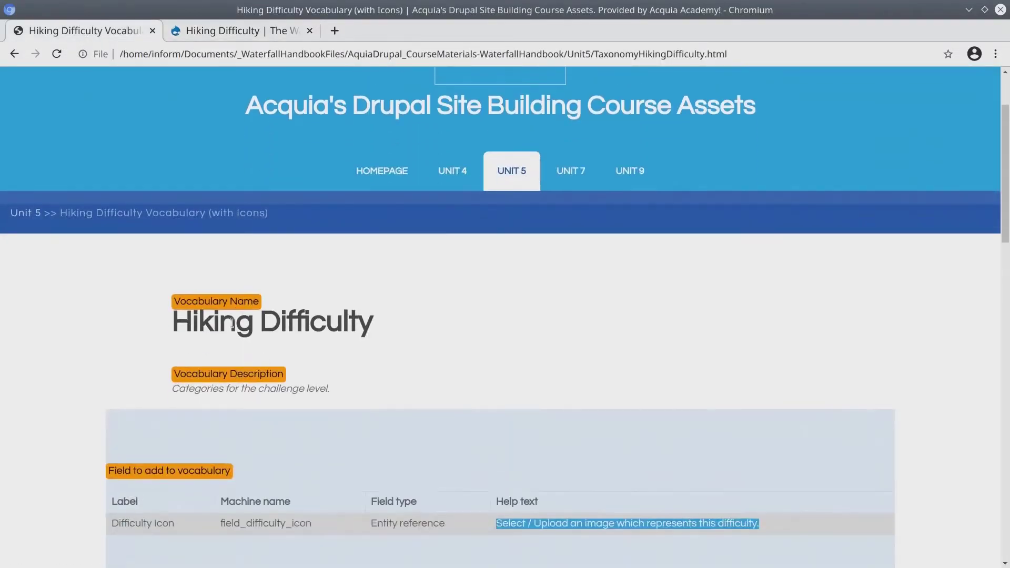
{"action": "scroll", "coordinate": [157, 342], "scroll_direction": "down", "scroll_amount": 5}
{"action": "scroll", "coordinate": [143, 344], "scroll_direction": "down", "scroll_amount": 4}
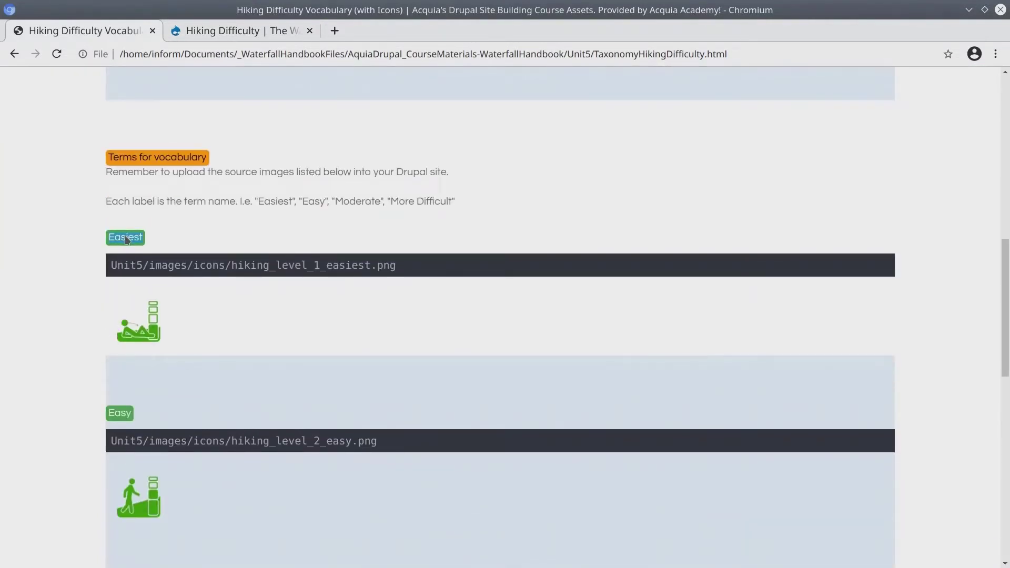
{"action": "scroll", "coordinate": [126, 240], "scroll_direction": "down", "scroll_amount": 3}
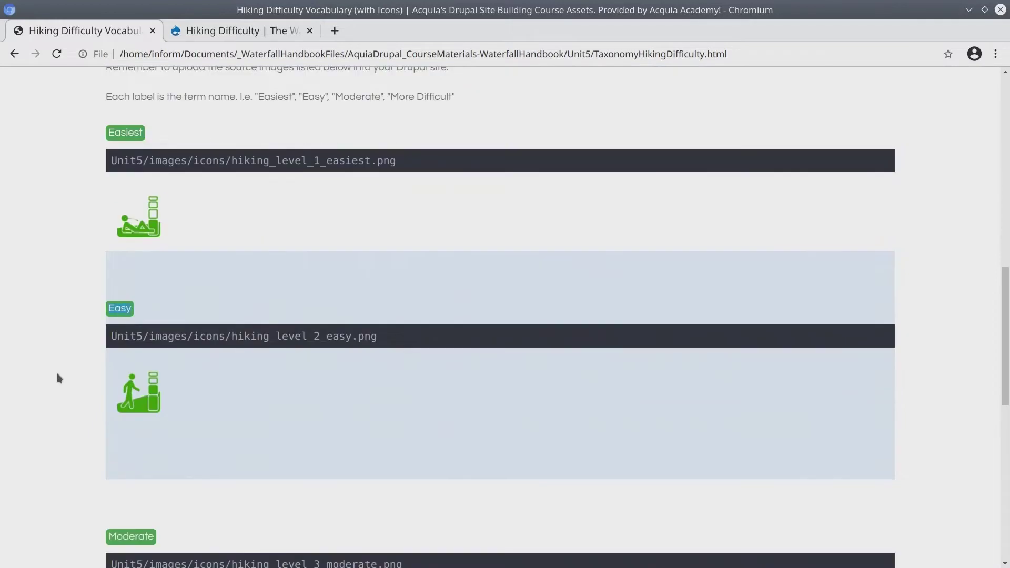
{"action": "scroll", "coordinate": [57, 373], "scroll_direction": "down", "scroll_amount": 5}
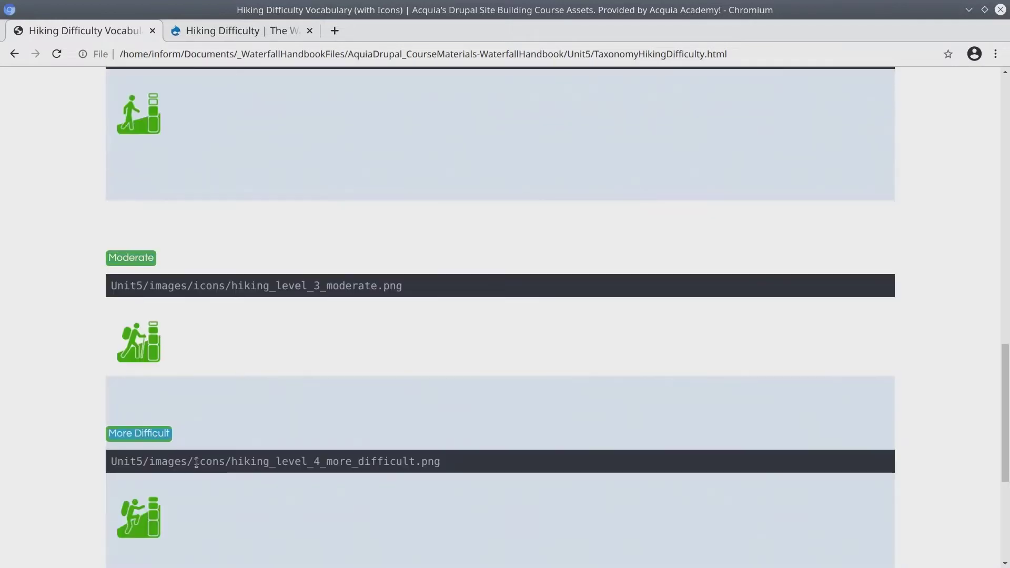
{"action": "scroll", "coordinate": [197, 457], "scroll_direction": "up", "scroll_amount": 6}
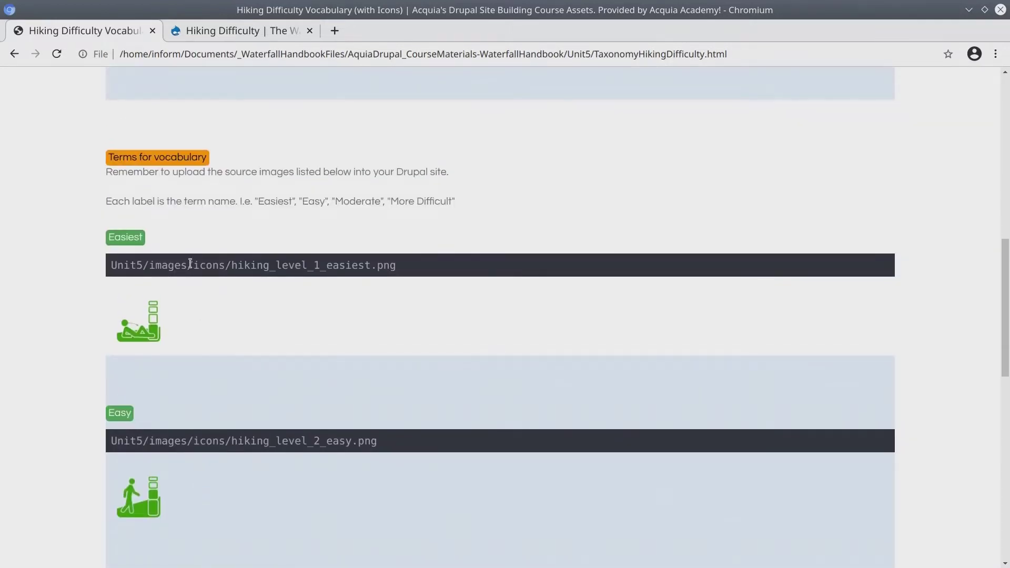
{"action": "left_click_drag", "start_coordinate": [176, 266], "coordinate": [368, 265]}
{"action": "left_click", "coordinate": [256, 264]}
{"action": "left_click", "coordinate": [410, 271]}
Step: Copy the term name Easiest and return to the Drupal Hiking Difficulty page
{"action": "double_click", "coordinate": [121, 240]}
{"action": "right_click", "coordinate": [121, 240]}
{"action": "left_click", "coordinate": [143, 250]}
{"action": "left_click", "coordinate": [247, 30]}
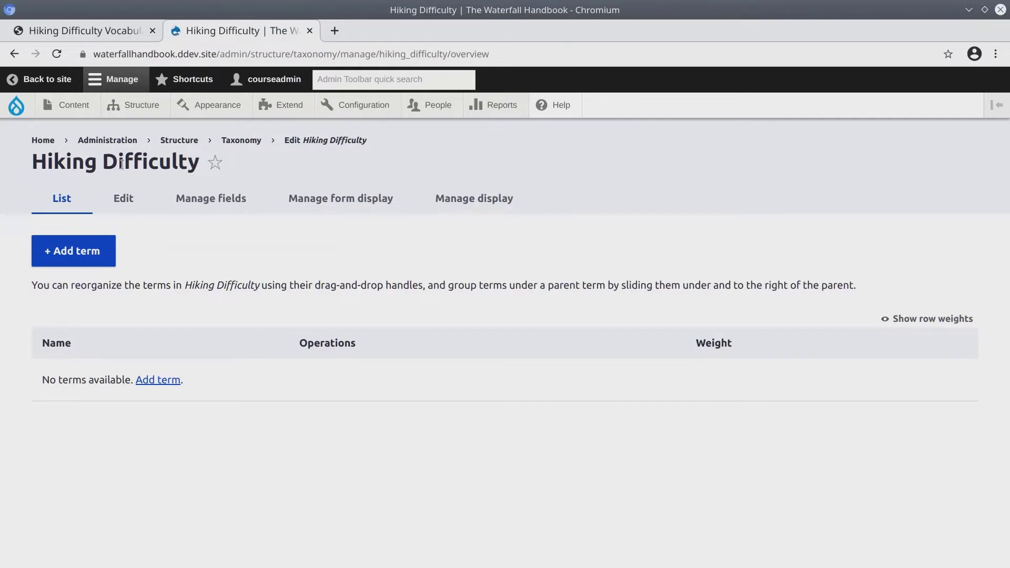
Step: Start a new Hiking Difficulty term named Easiest
{"action": "left_click", "coordinate": [87, 268]}
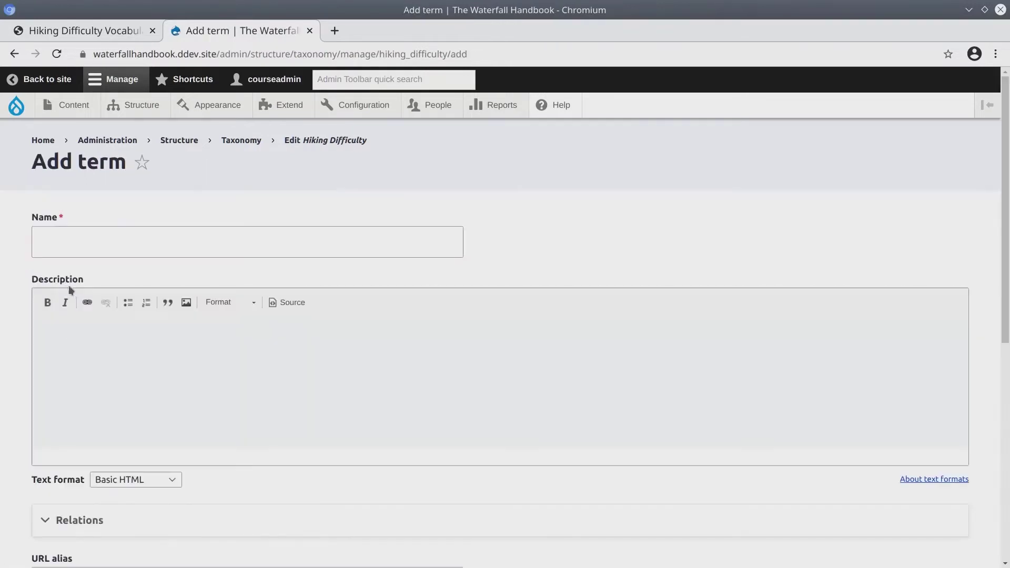
{"action": "left_click", "coordinate": [52, 242]}
{"action": "key", "text": "ctrl+v"}
{"action": "left_click", "coordinate": [211, 363]}
{"action": "scroll", "coordinate": [214, 363], "scroll_direction": "down", "scroll_amount": 5}
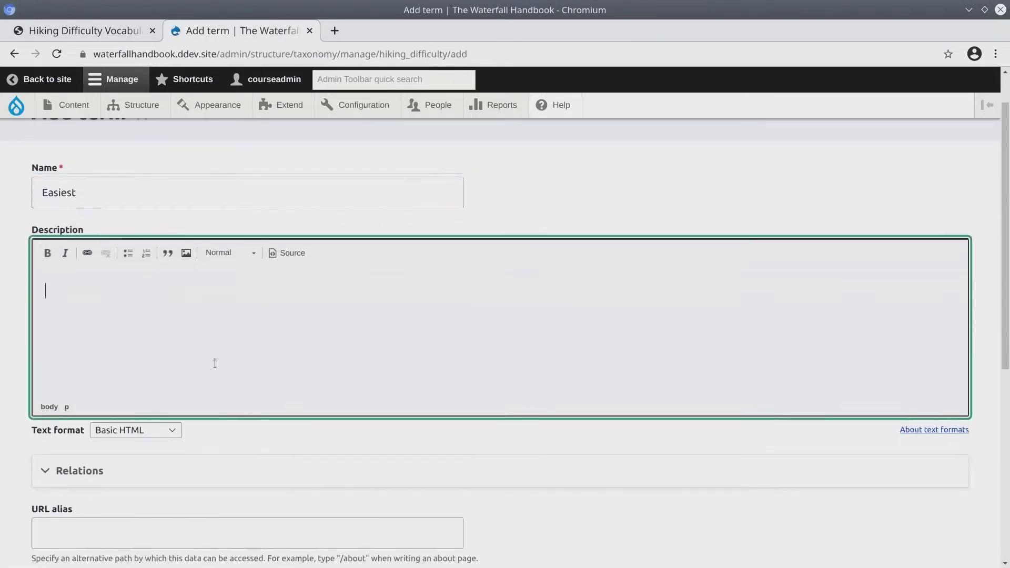
{"action": "scroll", "coordinate": [218, 363], "scroll_direction": "down", "scroll_amount": 5}
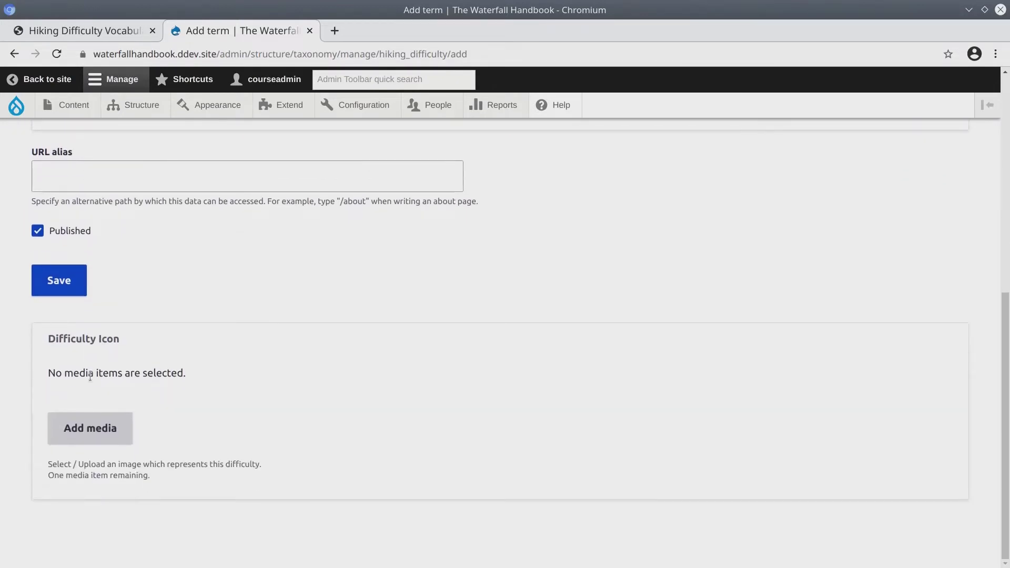
Step: Upload hiking_level_1_easiest.png from Unit5/images/icons as the Difficulty Icon
{"action": "left_click", "coordinate": [100, 437]}
{"action": "scroll", "coordinate": [322, 277], "scroll_direction": "up", "scroll_amount": 1}
{"action": "scroll", "coordinate": [307, 287], "scroll_direction": "down", "scroll_amount": 1}
{"action": "scroll", "coordinate": [370, 434], "scroll_direction": "up", "scroll_amount": 5}
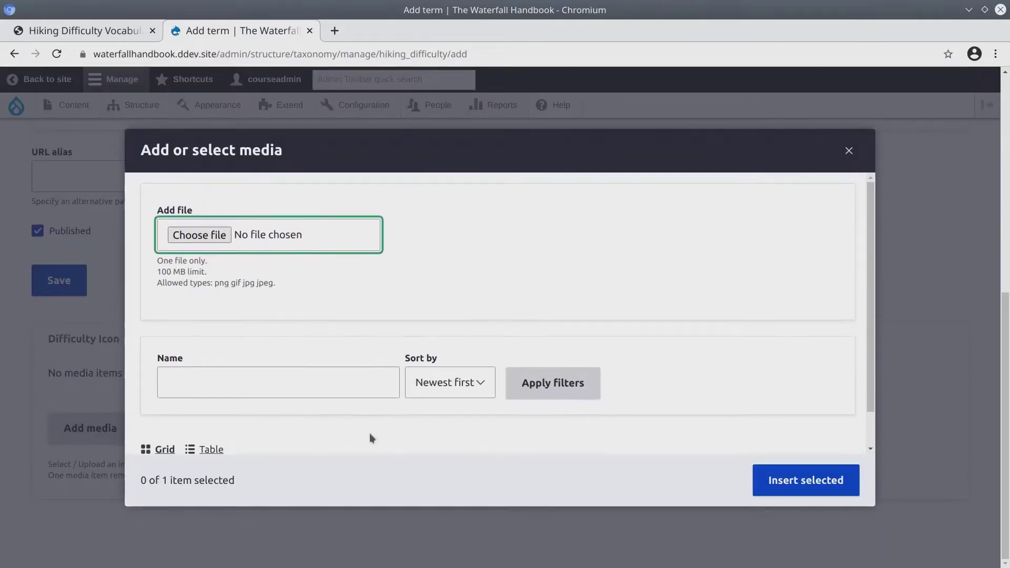
{"action": "left_click", "coordinate": [209, 257]}
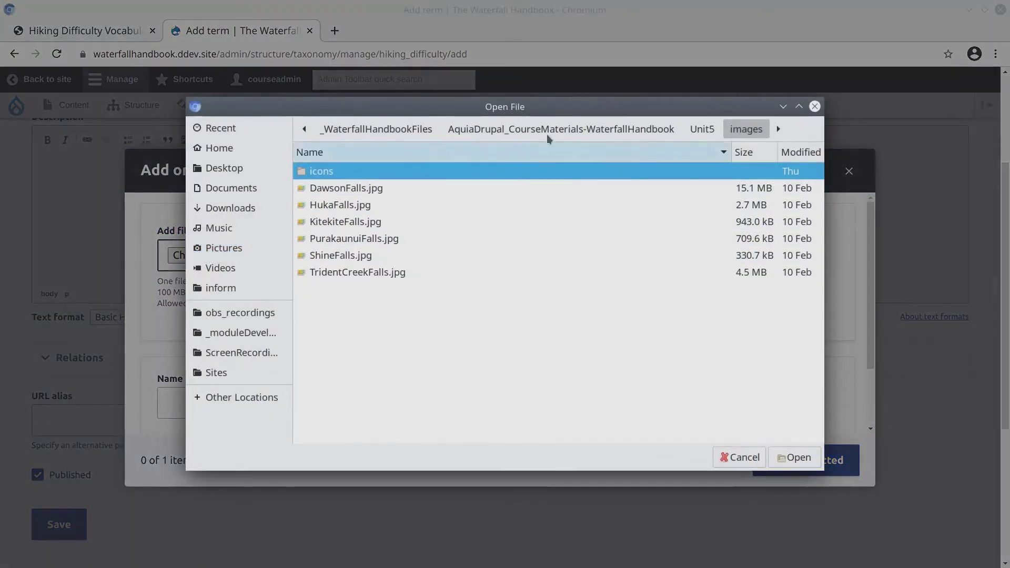
{"action": "left_click", "coordinate": [579, 129]}
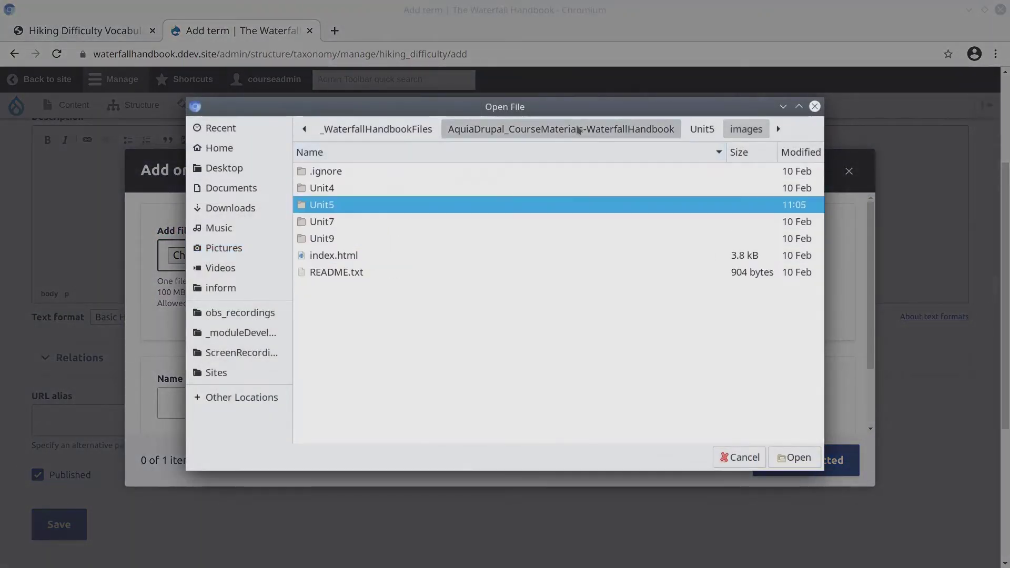
{"action": "double_click", "coordinate": [329, 209]}
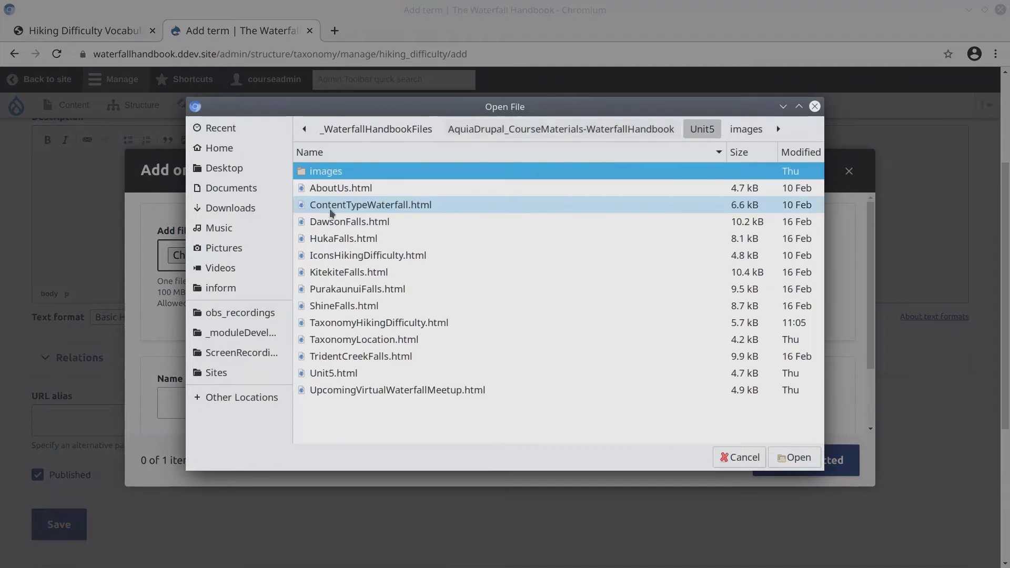
{"action": "double_click", "coordinate": [329, 171]}
{"action": "double_click", "coordinate": [324, 172]}
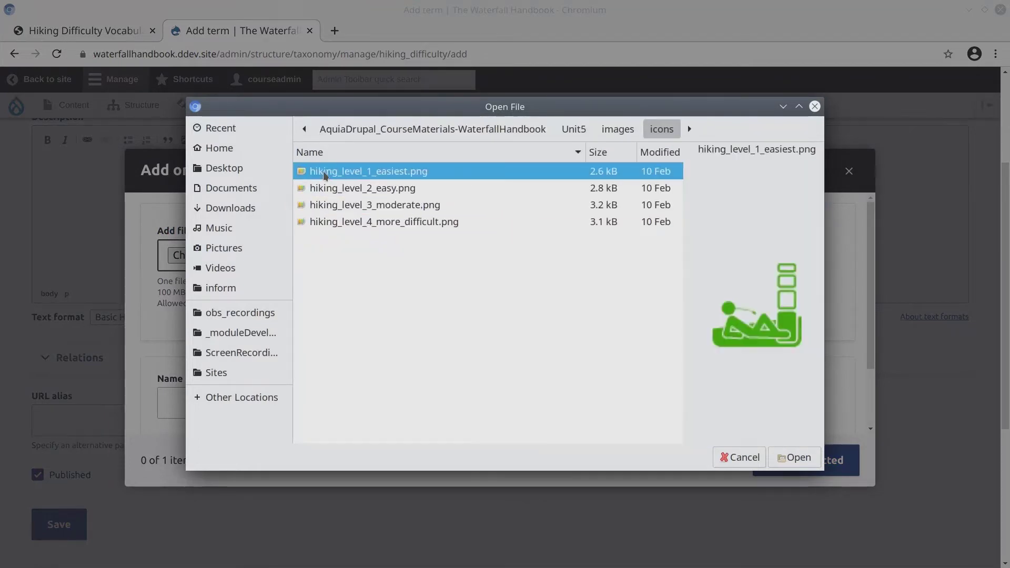
{"action": "key", "text": "Down"}
{"action": "key", "text": "Down"}
{"action": "key", "text": "Down"}
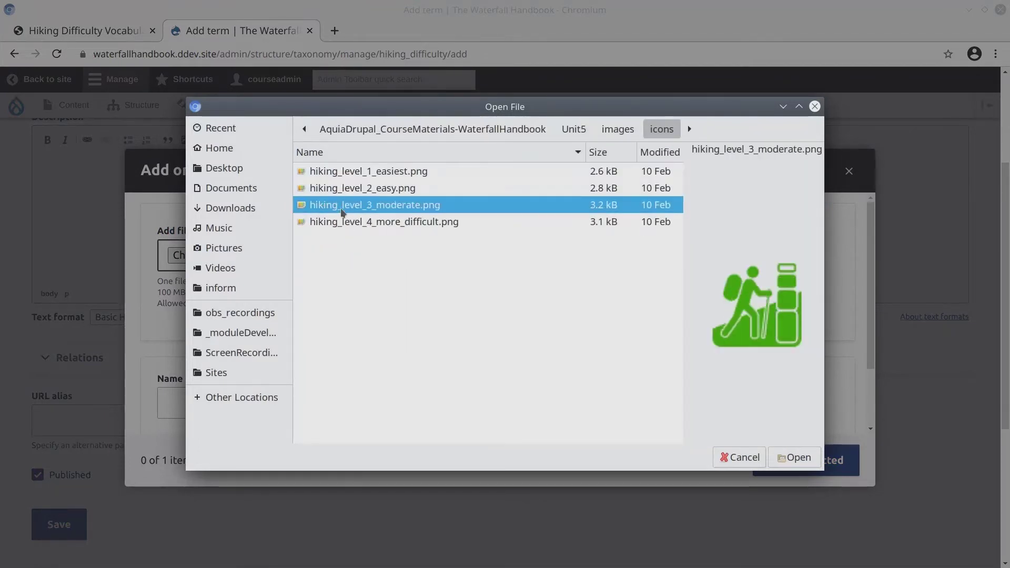
{"action": "left_click", "coordinate": [342, 177]}
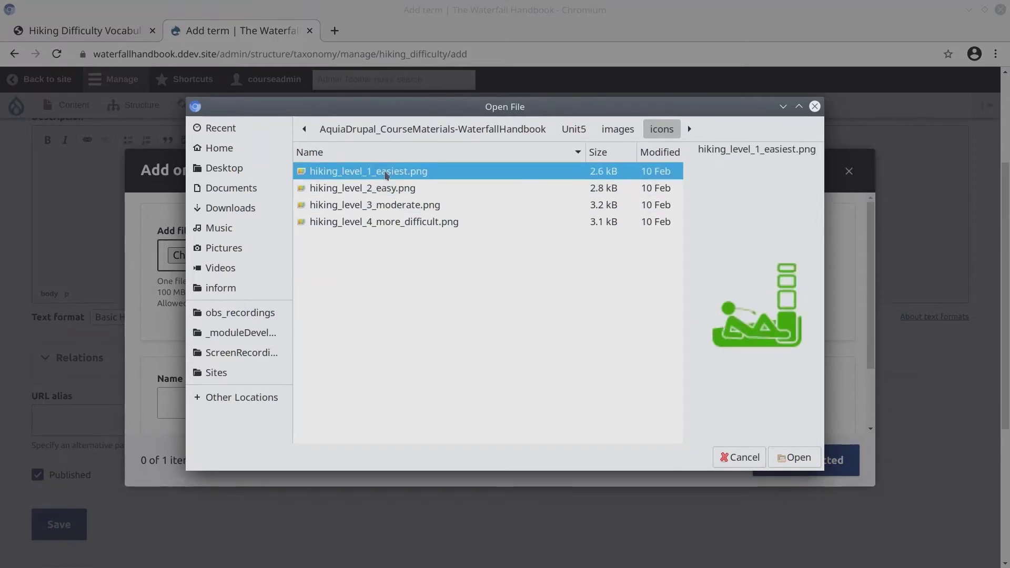
{"action": "left_click", "coordinate": [804, 460]}
Step: Give the icon alt text Easiest, save it and insert it into the term
{"action": "left_click", "coordinate": [424, 329]}
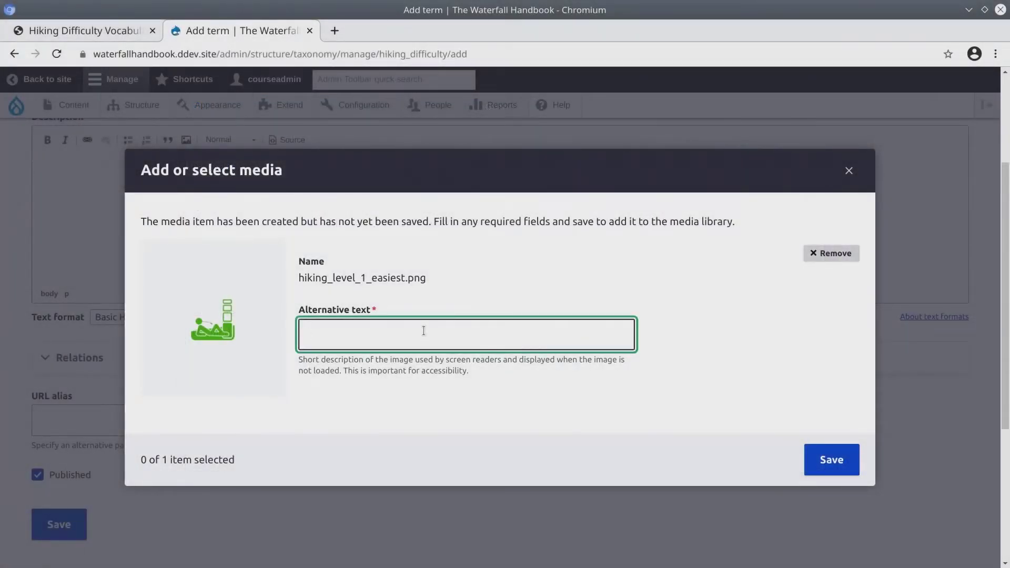
{"action": "left_click", "coordinate": [831, 461]}
{"action": "left_click", "coordinate": [812, 466]}
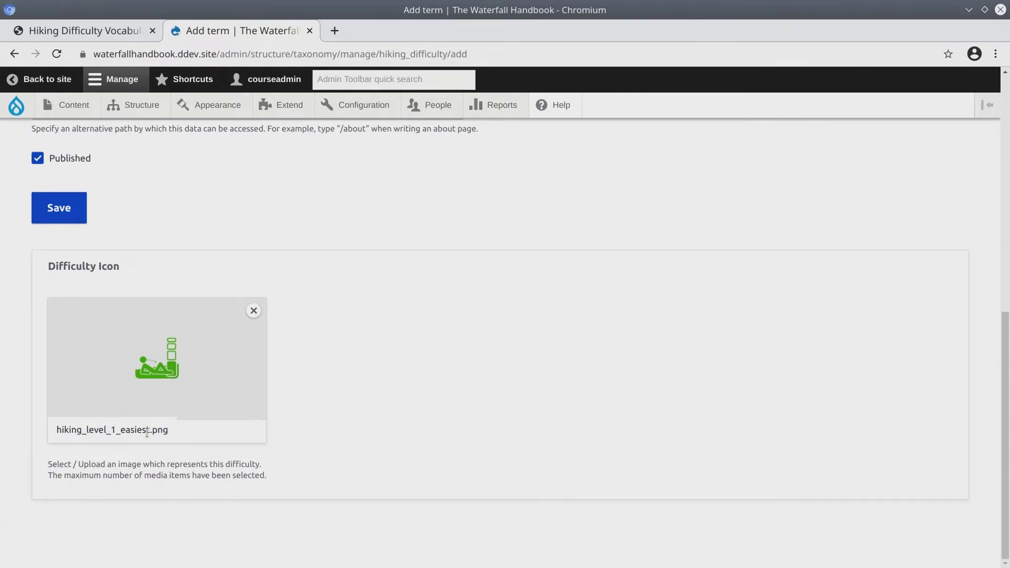
Step: Check the name Easiest and save the new term
{"action": "scroll", "coordinate": [175, 424], "scroll_direction": "up", "scroll_amount": 1}
{"action": "scroll", "coordinate": [181, 416], "scroll_direction": "up", "scroll_amount": 10}
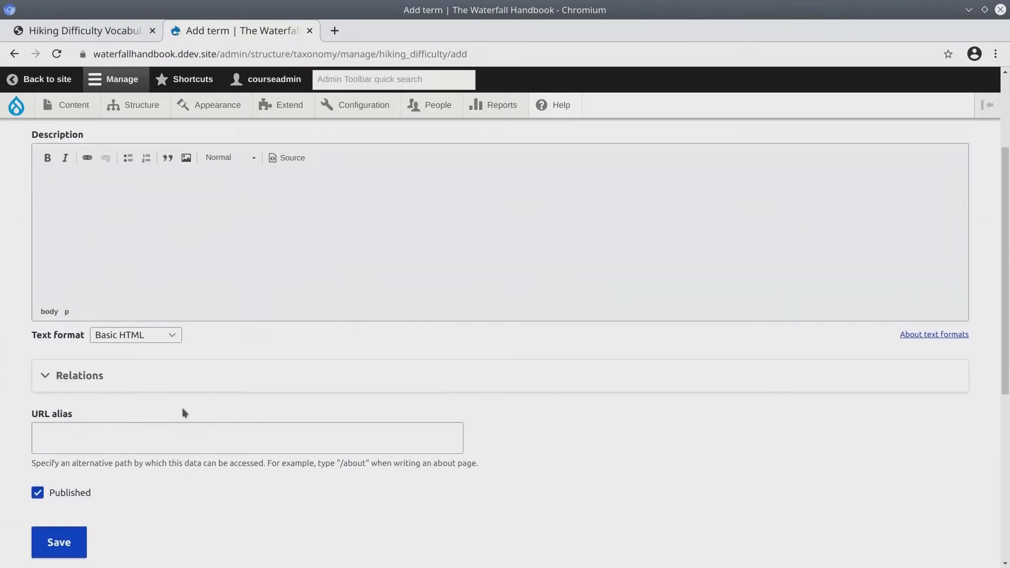
{"action": "left_click", "coordinate": [90, 242]}
{"action": "scroll", "coordinate": [263, 395], "scroll_direction": "down", "scroll_amount": 10}
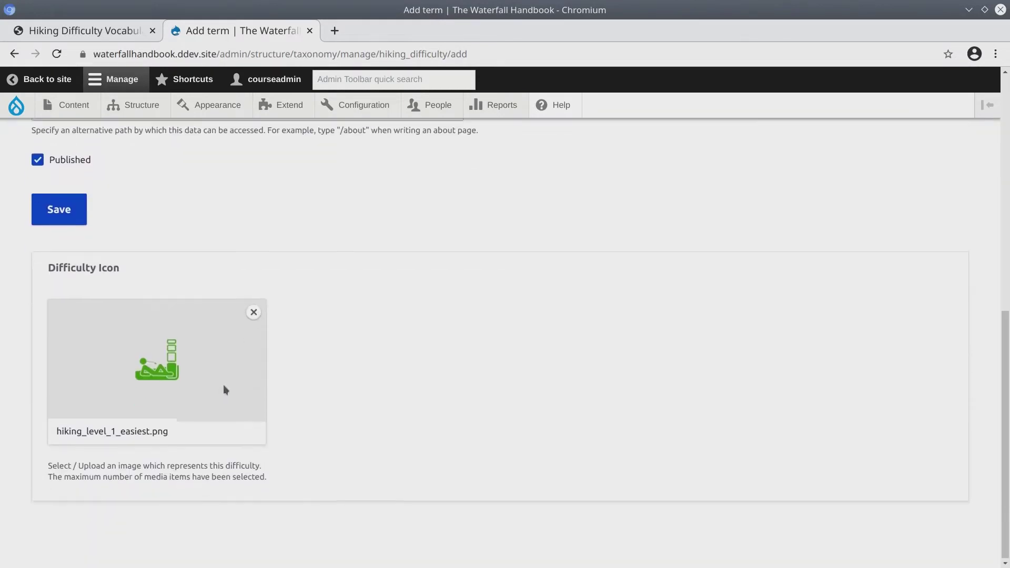
{"action": "scroll", "coordinate": [223, 388], "scroll_direction": "up", "scroll_amount": 4}
{"action": "left_click", "coordinate": [62, 356]}
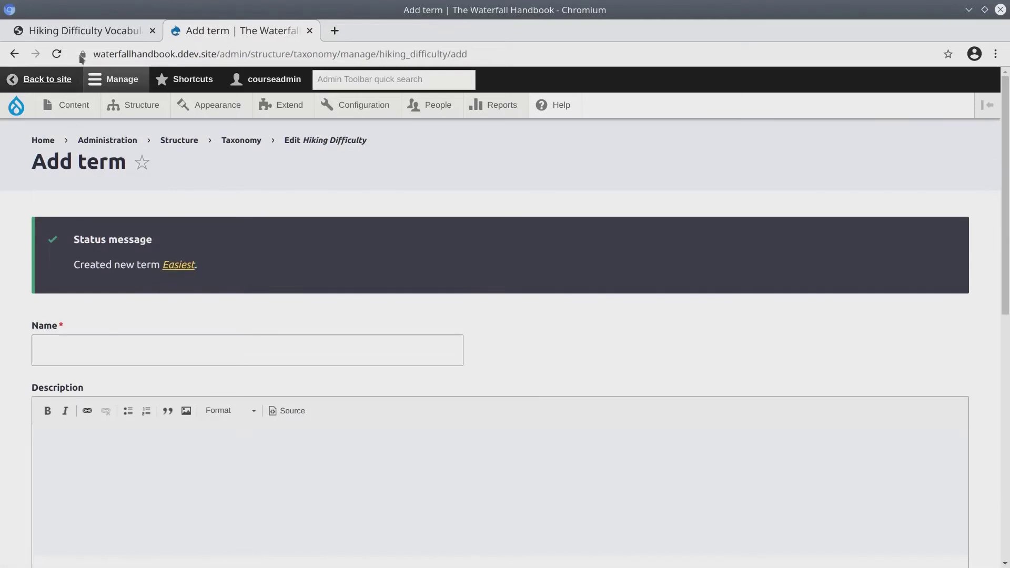
Step: Copy the term name Easy from the course assets into the new term's Name field
{"action": "left_click", "coordinate": [91, 37]}
{"action": "scroll", "coordinate": [192, 311], "scroll_direction": "down", "scroll_amount": 5}
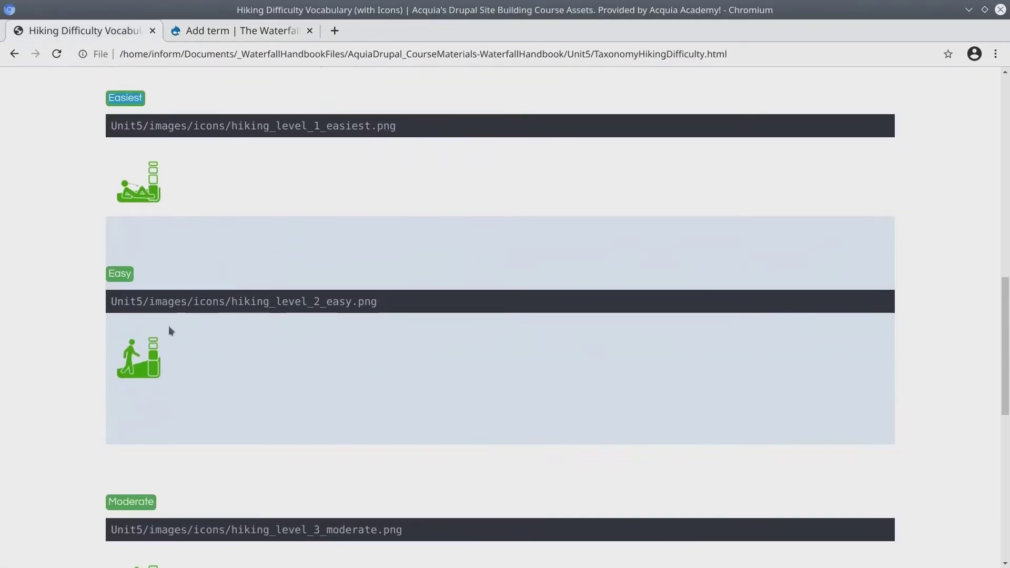
{"action": "double_click", "coordinate": [117, 274]}
{"action": "left_click", "coordinate": [272, 34]}
{"action": "left_click", "coordinate": [93, 349]}
{"action": "key", "text": "ctrl+v"}
{"action": "scroll", "coordinate": [349, 346], "scroll_direction": "down", "scroll_amount": 10}
Step: Upload hiking_level_2_easy.png as the Difficulty Icon with alt text 'Easy' and save the term
{"action": "left_click", "coordinate": [106, 431]}
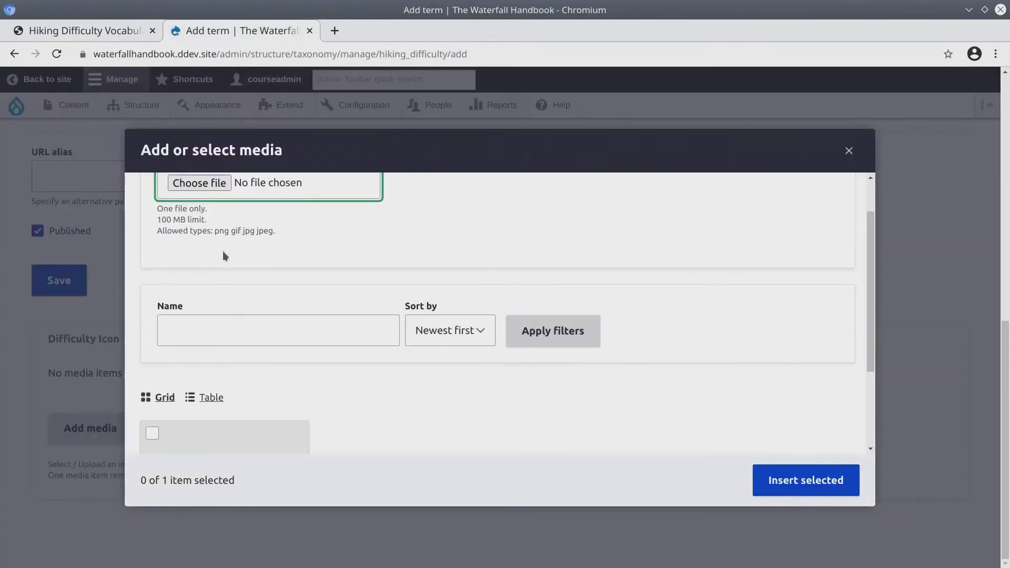
{"action": "left_click", "coordinate": [198, 240]}
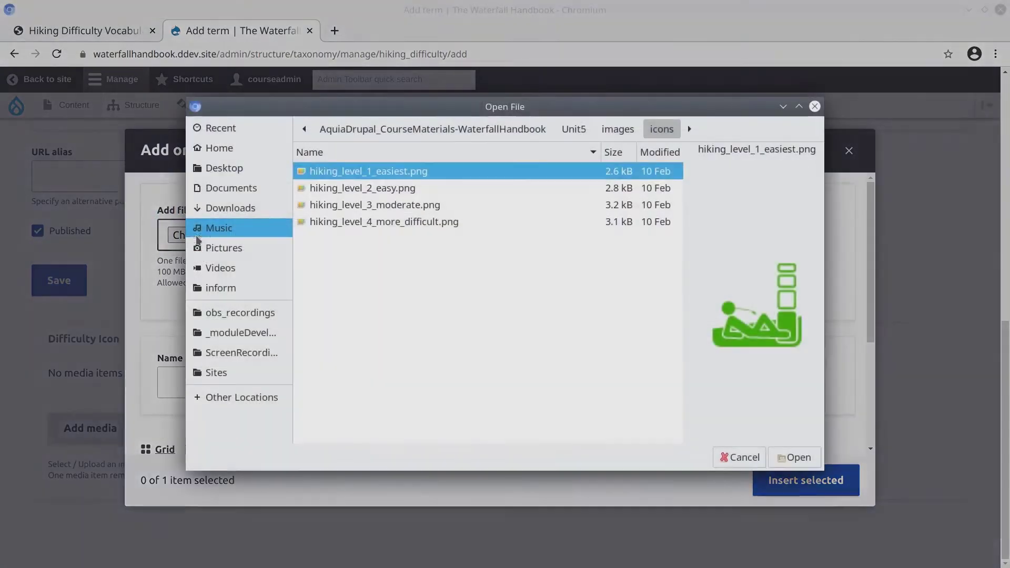
{"action": "left_click", "coordinate": [363, 191]}
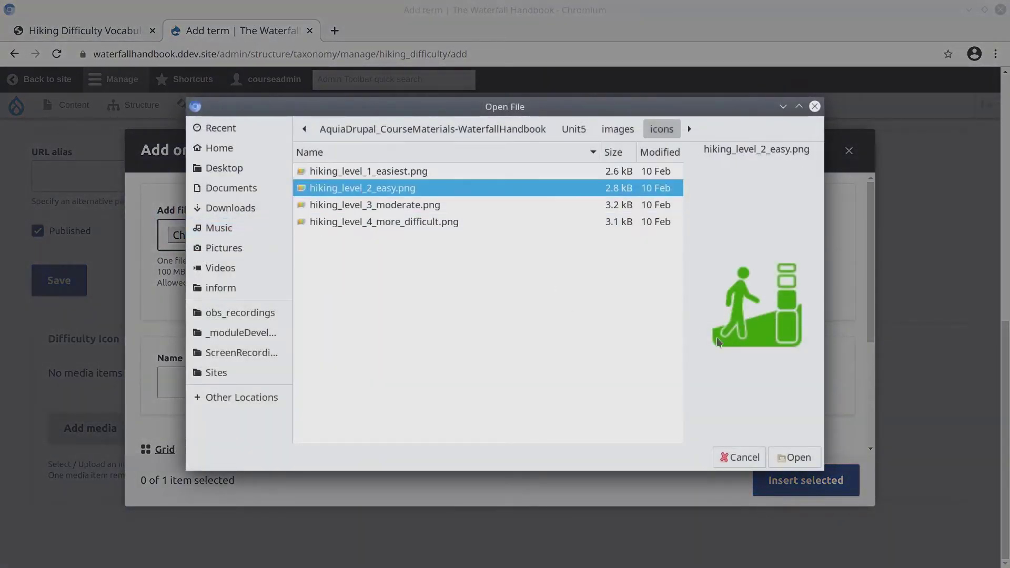
{"action": "left_click", "coordinate": [800, 458]}
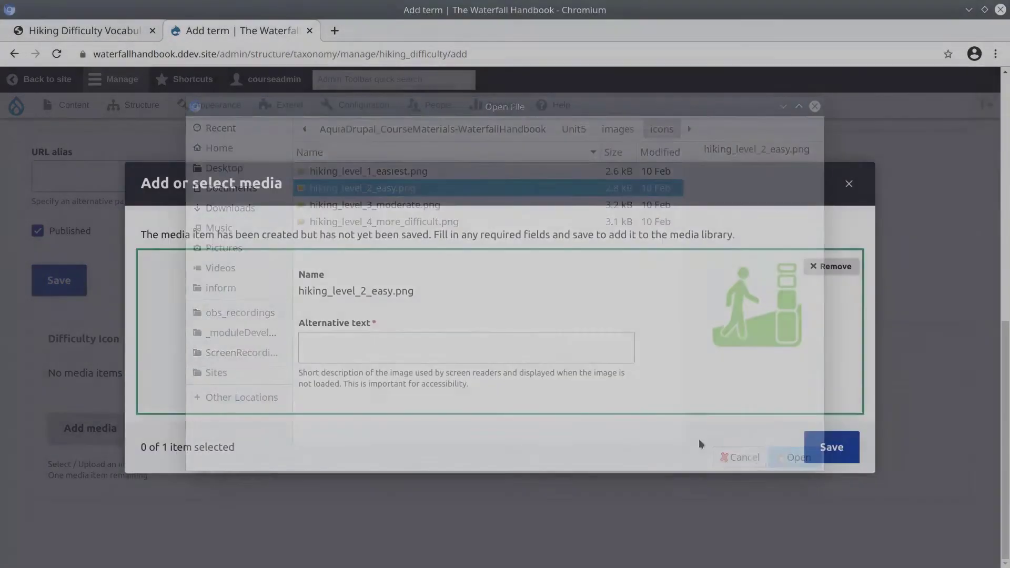
{"action": "left_click", "coordinate": [319, 351]}
{"action": "type", "text": "Easy"}
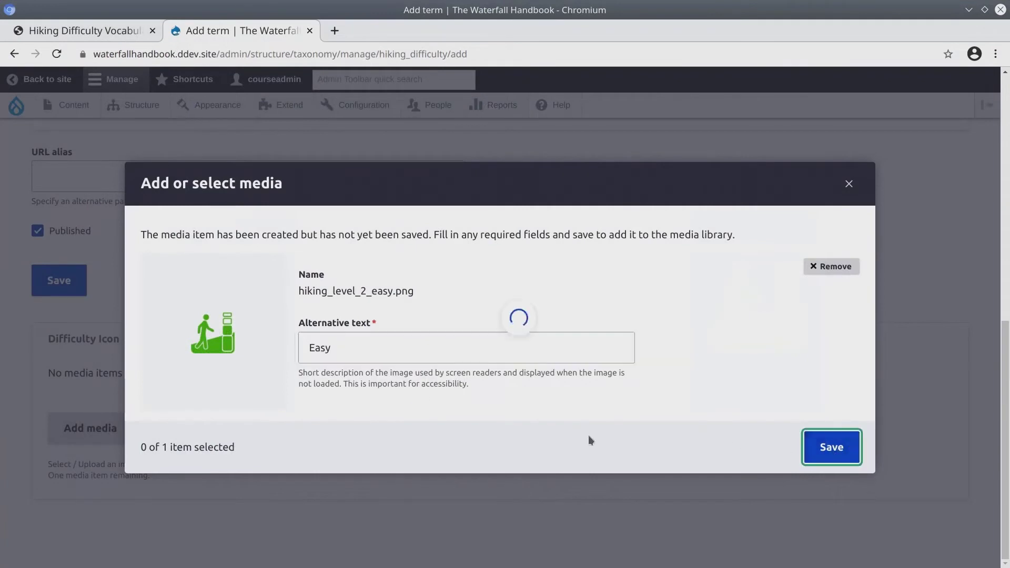
{"action": "left_click", "coordinate": [831, 447]}
{"action": "left_click", "coordinate": [768, 481]}
{"action": "left_click", "coordinate": [72, 211]}
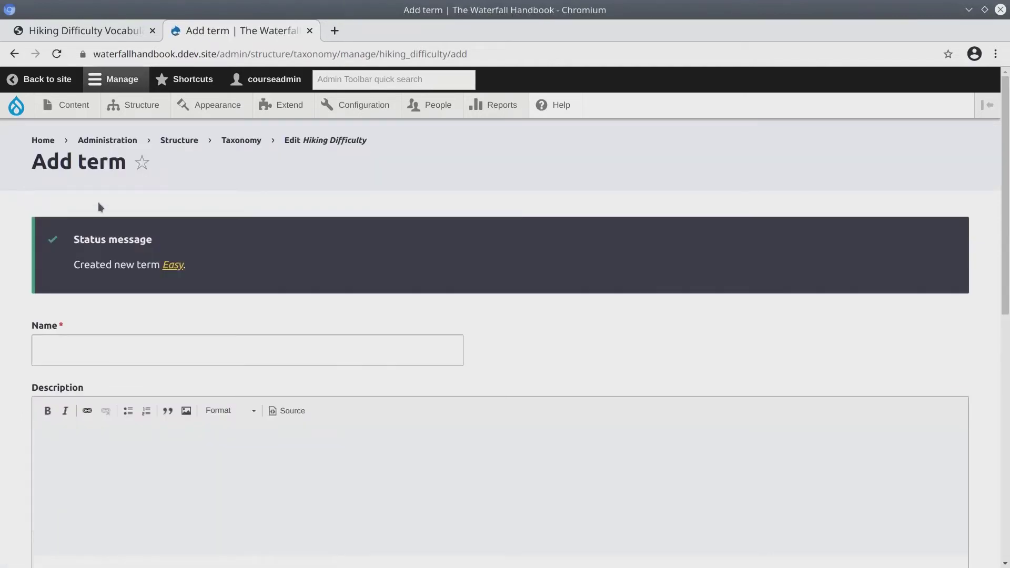
Step: Copy Moderate from the vocabulary asset page into the new term's name
{"action": "left_click", "coordinate": [86, 30]}
{"action": "scroll", "coordinate": [73, 366], "scroll_direction": "down", "scroll_amount": 3}
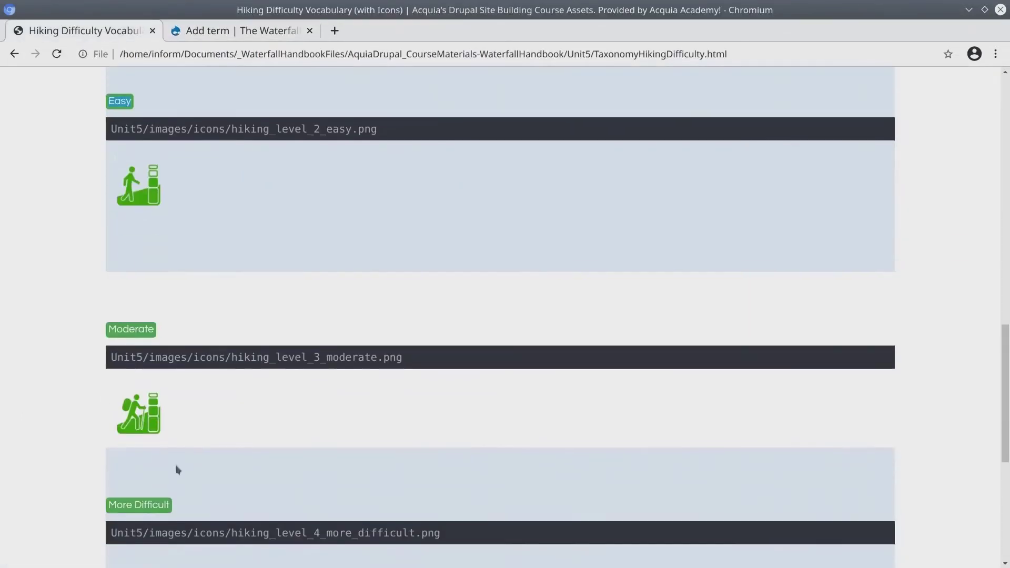
{"action": "double_click", "coordinate": [131, 327]}
{"action": "key", "text": "ctrl+c"}
{"action": "key", "text": "ctrl+Tab"}
{"action": "left_click", "coordinate": [105, 345]}
{"action": "key", "text": "ctrl+v"}
Step: Upload hiking_level_3_moderate.png with alt text 'Moderate' and save the Moderate term
{"action": "scroll", "coordinate": [87, 540], "scroll_direction": "down", "scroll_amount": 8}
{"action": "left_click", "coordinate": [90, 525]}
{"action": "left_click", "coordinate": [169, 232]}
{"action": "left_click", "coordinate": [372, 200]}
{"action": "left_click", "coordinate": [979, 456]}
{"action": "left_click", "coordinate": [323, 342]}
{"action": "type", "text": "Modertae"}
{"action": "key", "text": "BackSpace"}
{"action": "key", "text": "BackSpace"}
{"action": "key", "text": "BackSpace"}
{"action": "key", "text": "BackSpace"}
{"action": "type", "text": "rate"}
{"action": "left_click", "coordinate": [831, 447]}
{"action": "left_click", "coordinate": [59, 208]}
Step: Create the More Difficult term with hiking_level_4_more_difficult.png and alt text 'More difficult'
{"action": "key", "text": "ctrl+shift+Tab"}
{"action": "scroll", "coordinate": [118, 324], "scroll_direction": "down", "scroll_amount": 1}
{"action": "key", "text": "ctrl+Tab"}
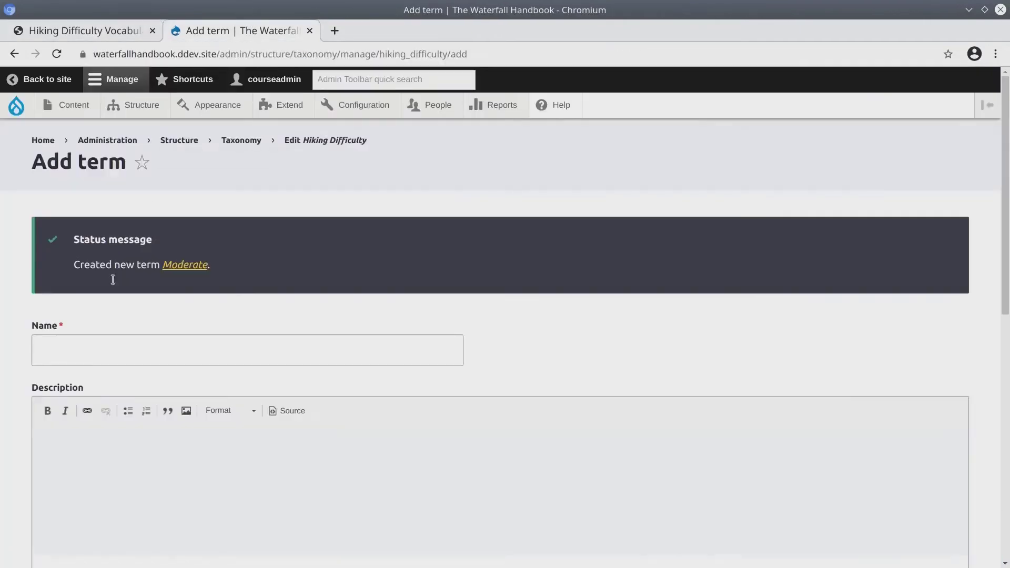
{"action": "scroll", "coordinate": [93, 377], "scroll_direction": "down", "scroll_amount": 10}
{"action": "left_click", "coordinate": [90, 428]}
{"action": "left_click", "coordinate": [194, 235]}
{"action": "left_click", "coordinate": [371, 221]}
{"action": "left_click", "coordinate": [794, 456]}
{"action": "left_click", "coordinate": [396, 351]}
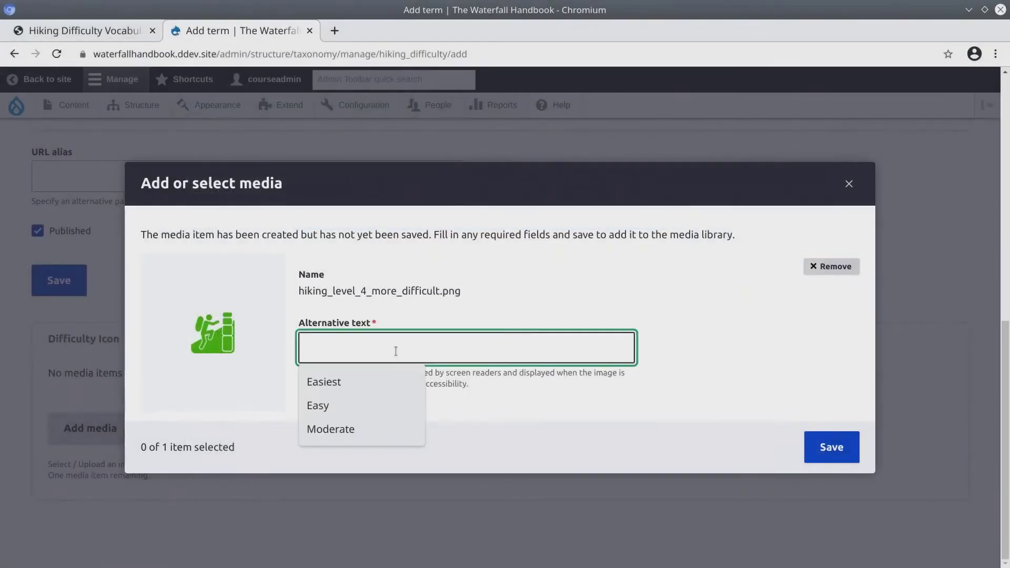
{"action": "type", "text": "More difficult"}
{"action": "left_click", "coordinate": [831, 447]}
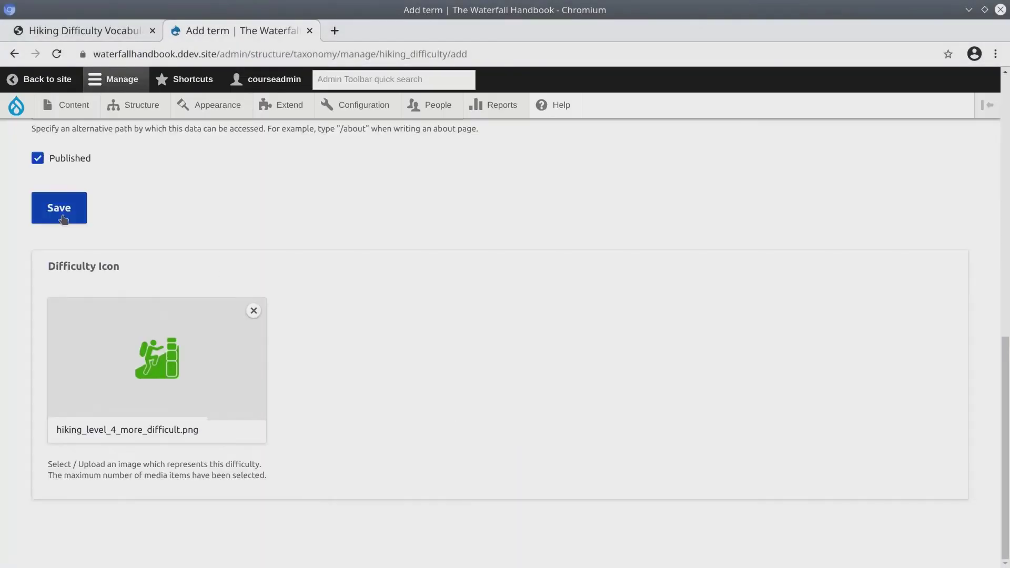
{"action": "left_click", "coordinate": [59, 208]}
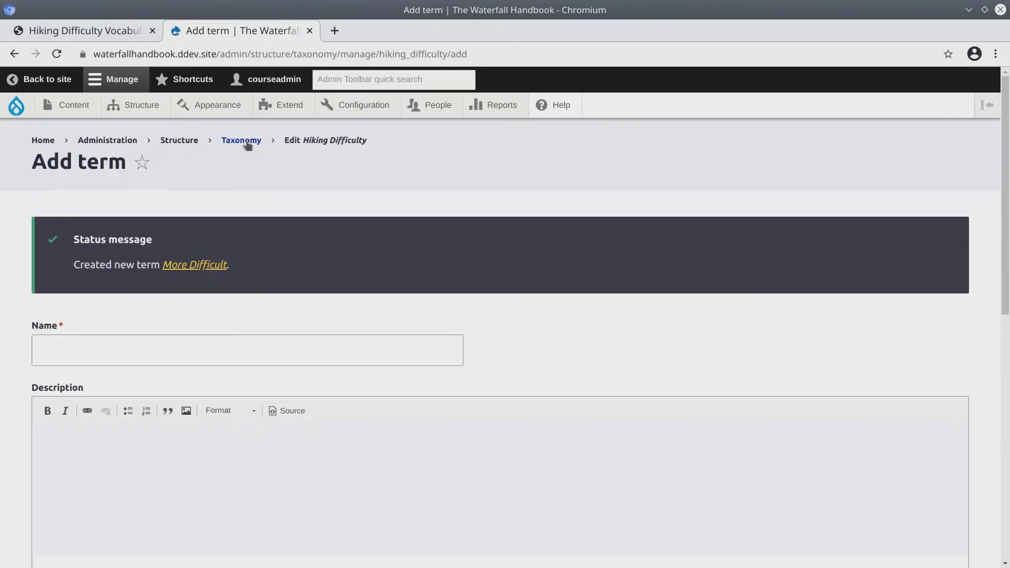
Step: Open the Hiking Difficulty term list from Structure > Taxonomy and review its four terms
{"action": "mouse_move", "coordinate": [131, 109]}
{"action": "mouse_move", "coordinate": [136, 322]}
{"action": "left_click", "coordinate": [292, 344]}
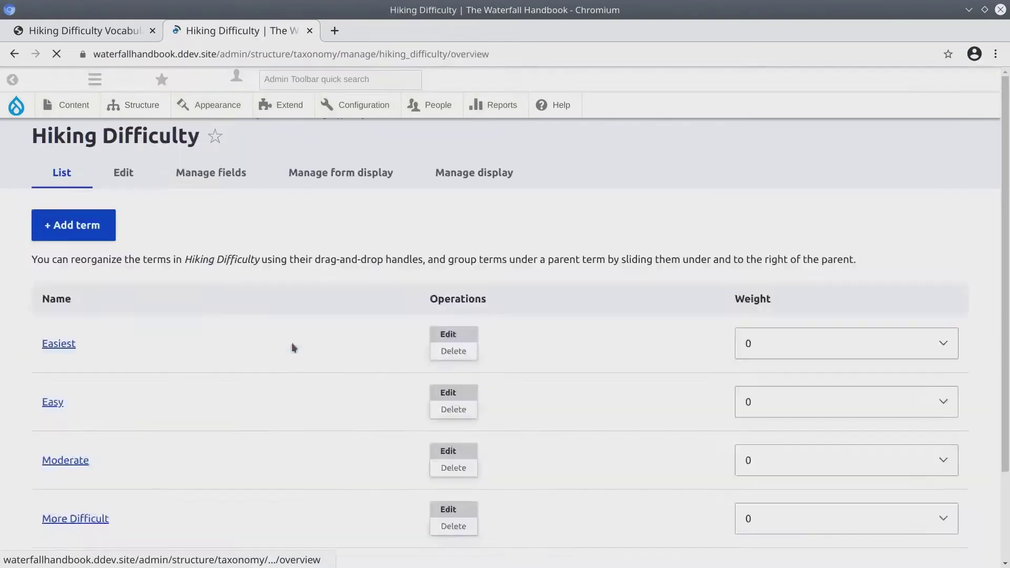
{"action": "scroll", "coordinate": [153, 368], "scroll_direction": "down", "scroll_amount": 3}
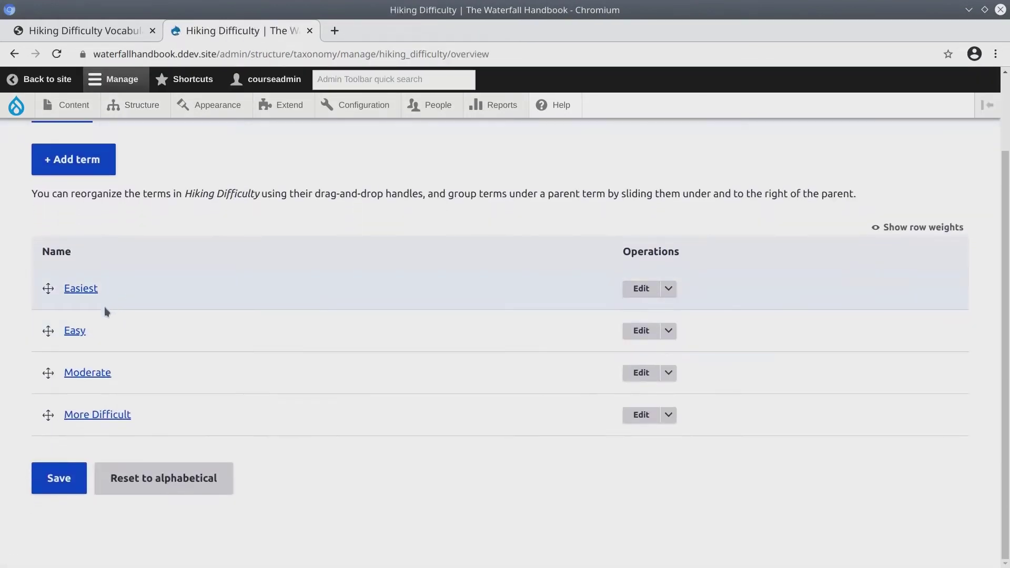
{"action": "scroll", "coordinate": [211, 370], "scroll_direction": "up", "scroll_amount": 3}
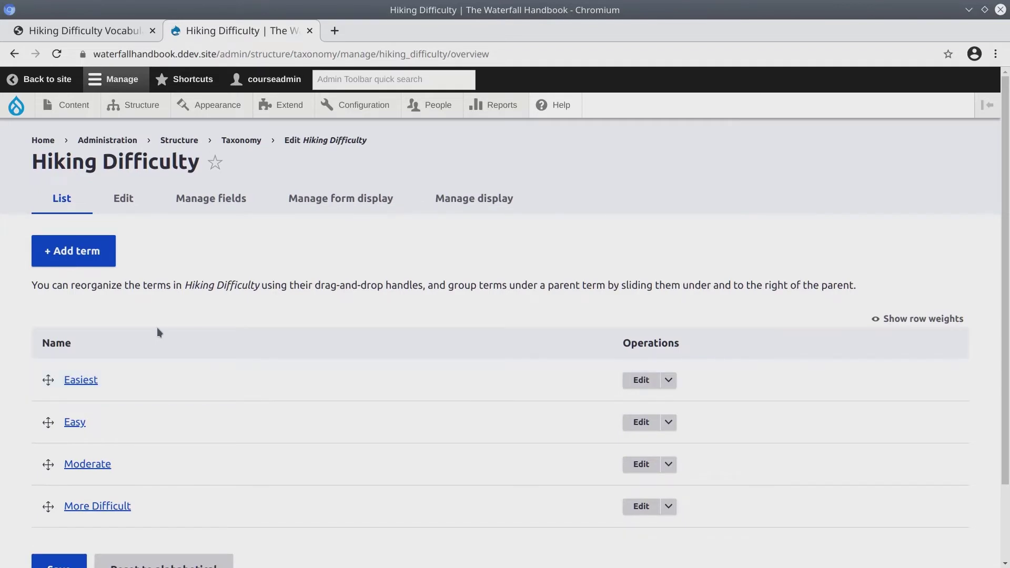
Step: Open Waterfall's Manage fields page in a new browser tab and switch to it
{"action": "mouse_move", "coordinate": [128, 103]}
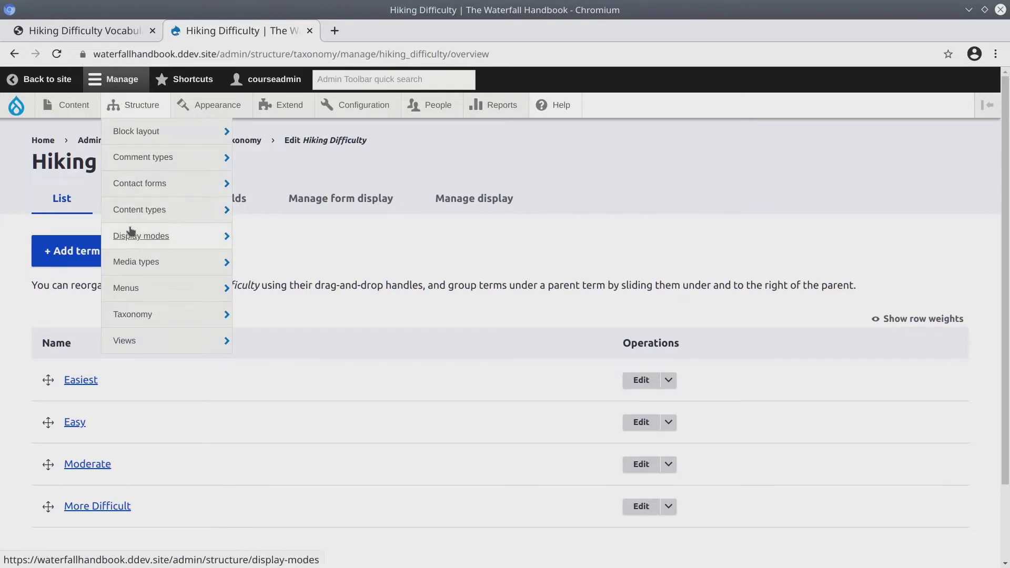
{"action": "mouse_move", "coordinate": [140, 210]}
{"action": "mouse_move", "coordinate": [260, 295]}
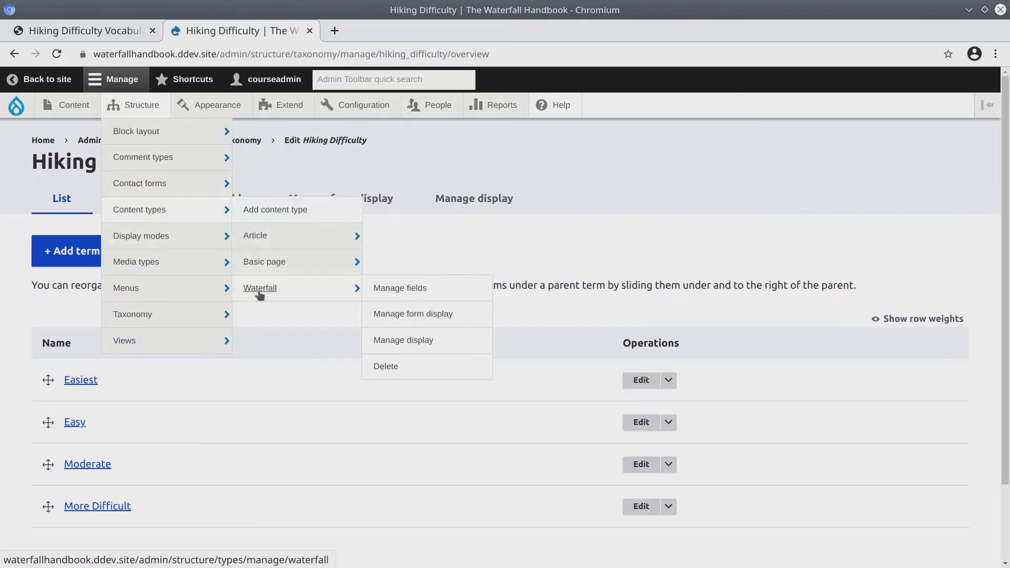
{"action": "right_click", "coordinate": [390, 291]}
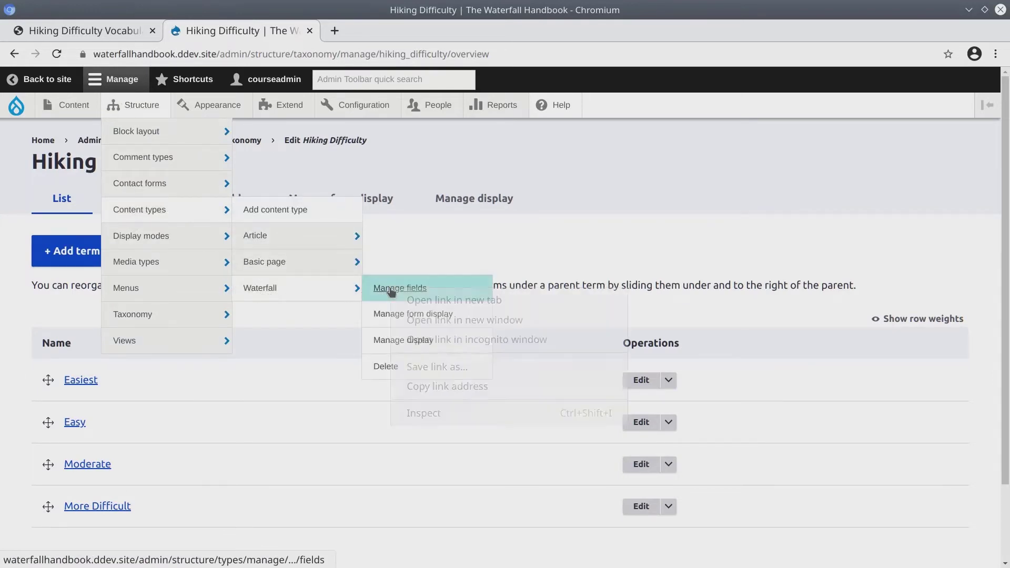
{"action": "left_click", "coordinate": [455, 301]}
{"action": "left_click", "coordinate": [380, 31]}
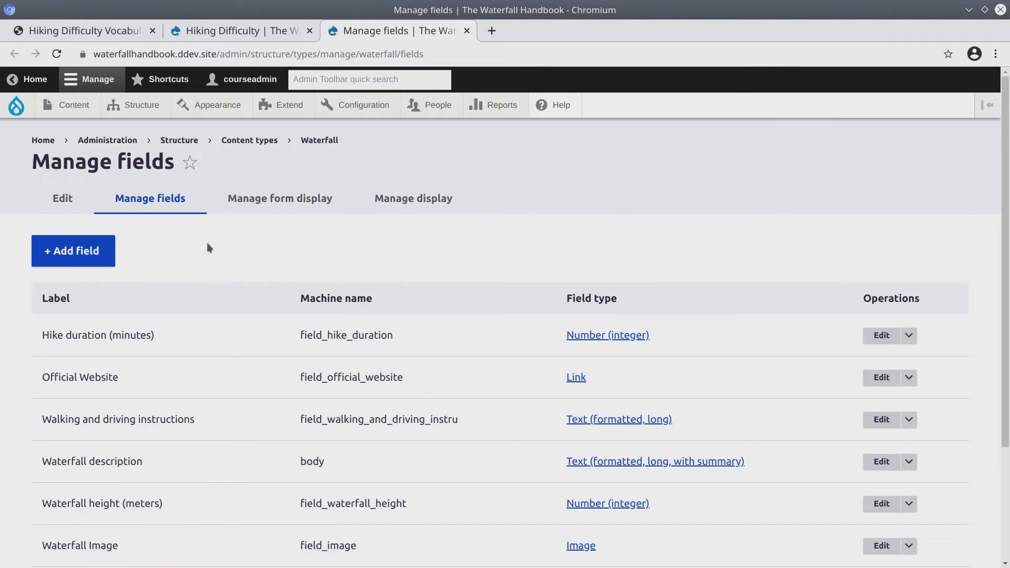
{"action": "scroll", "coordinate": [206, 242], "scroll_direction": "down", "scroll_amount": 3}
{"action": "scroll", "coordinate": [174, 178], "scroll_direction": "up", "scroll_amount": 2}
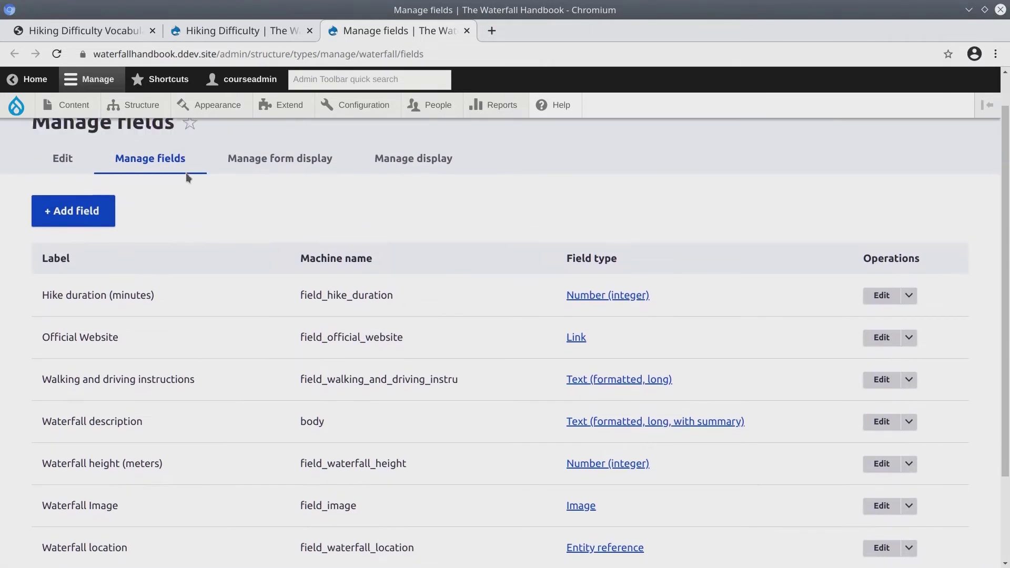
Step: Find the Hike difficulty field in the Unit 5 Waterfall Content Type handout
{"action": "key", "text": "ctrl+1"}
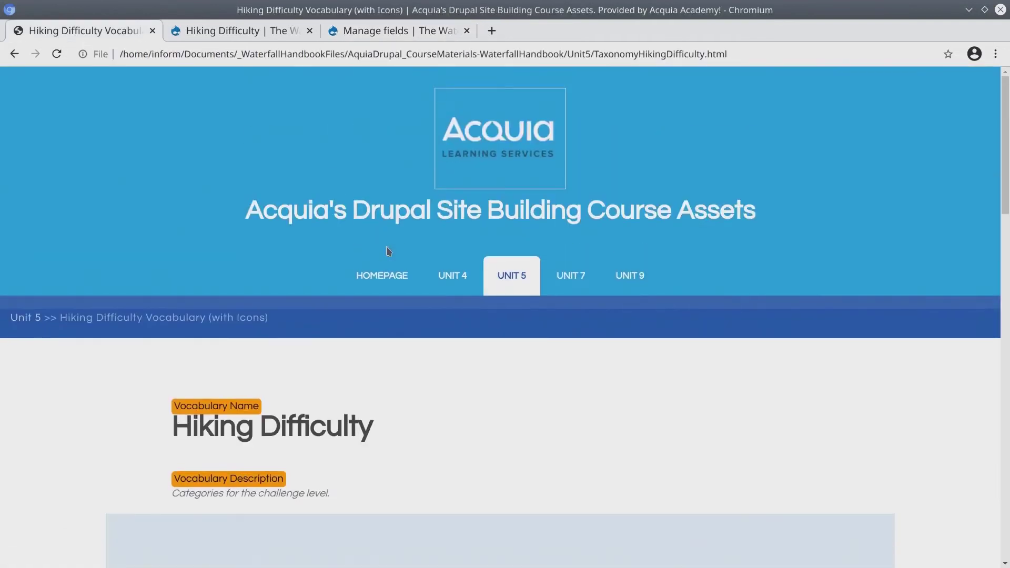
{"action": "left_click", "coordinate": [514, 283]}
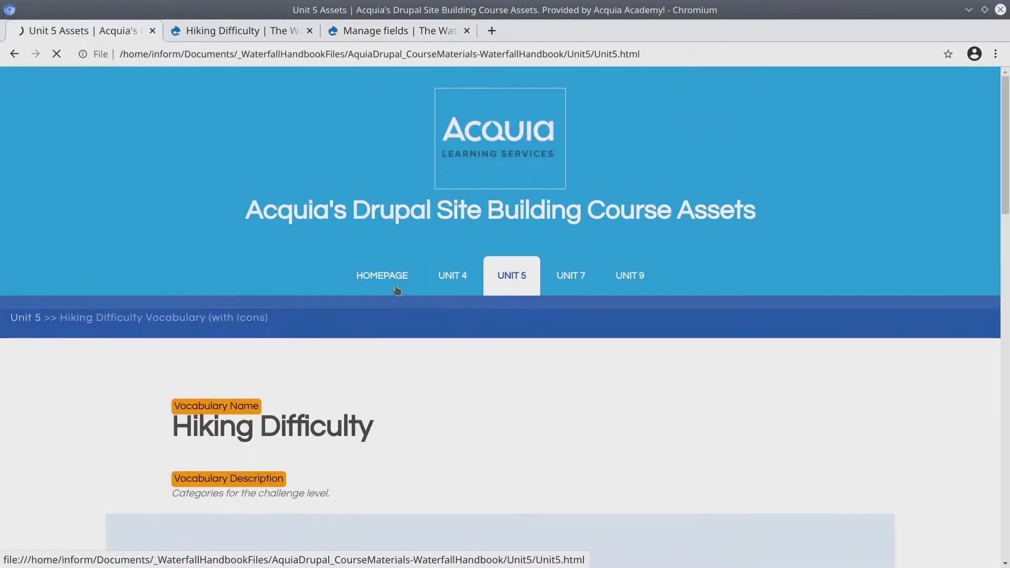
{"action": "scroll", "coordinate": [158, 368], "scroll_direction": "down", "scroll_amount": 2}
{"action": "left_click_drag", "start_coordinate": [191, 359], "coordinate": [211, 360]}
{"action": "left_click", "coordinate": [328, 363]}
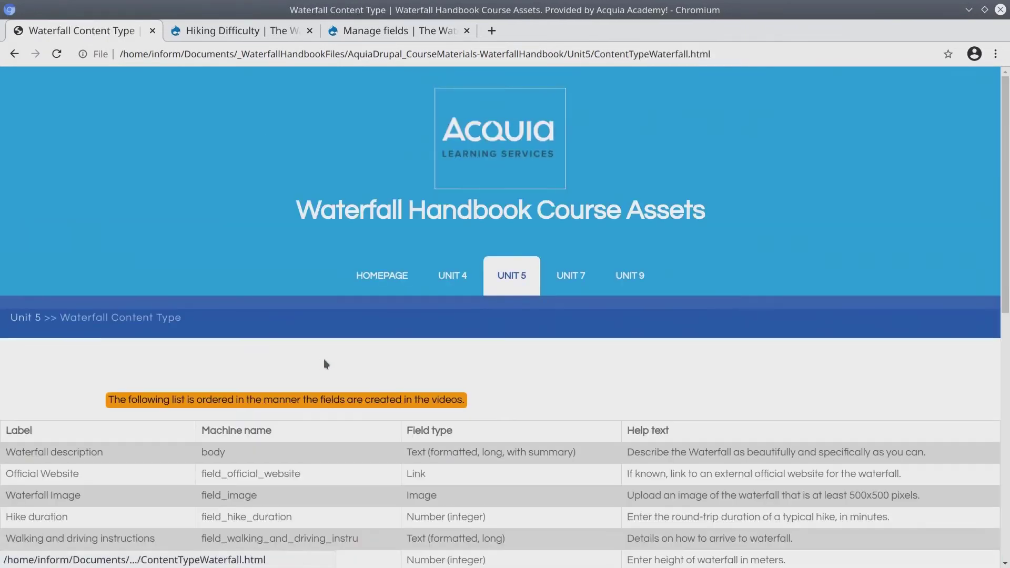
{"action": "scroll", "coordinate": [314, 360], "scroll_direction": "down", "scroll_amount": 8}
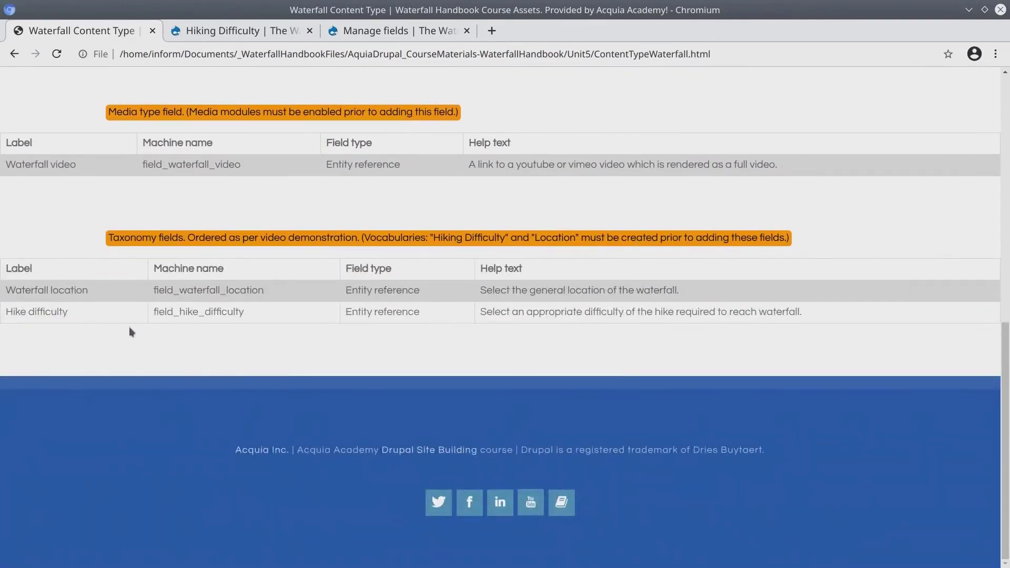
{"action": "triple_click", "coordinate": [67, 313]}
{"action": "left_click", "coordinate": [104, 320]}
{"action": "triple_click", "coordinate": [49, 312]}
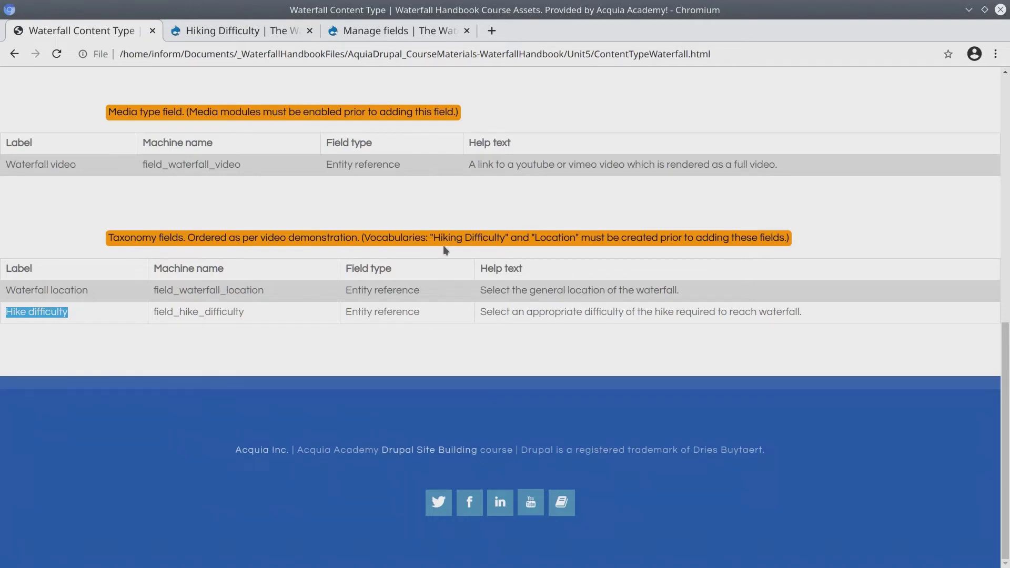
Step: Add a Taxonomy term field labelled 'Hike difficulty' to Waterfall and save its storage settings
{"action": "left_click", "coordinate": [368, 33]}
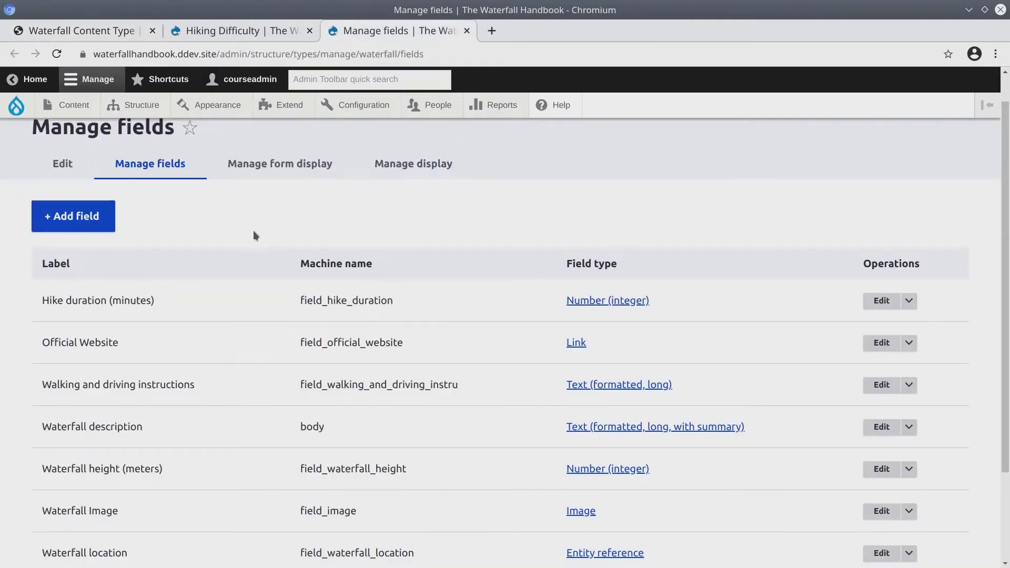
{"action": "scroll", "coordinate": [263, 229], "scroll_direction": "up", "scroll_amount": 2}
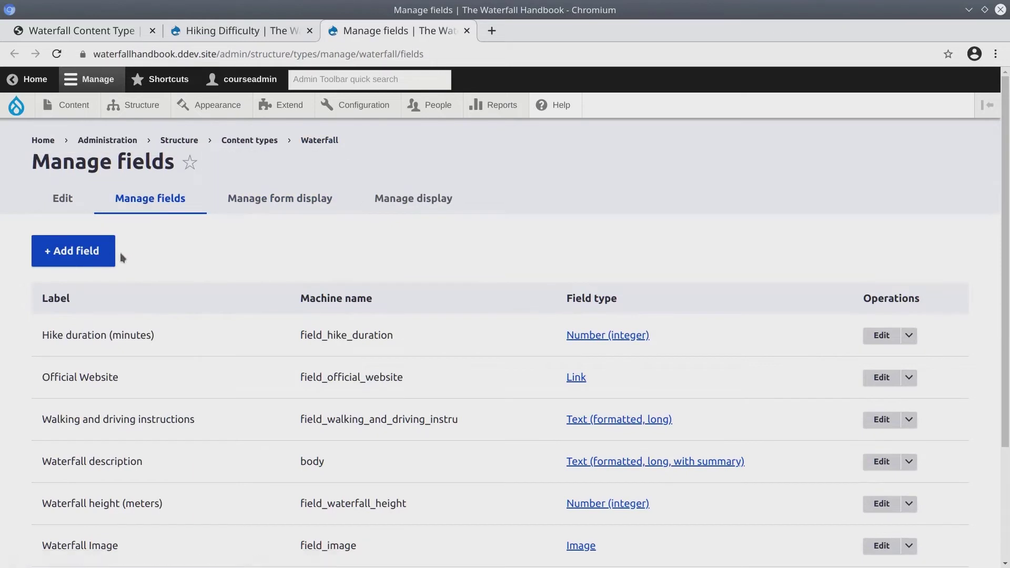
{"action": "left_click", "coordinate": [104, 257]}
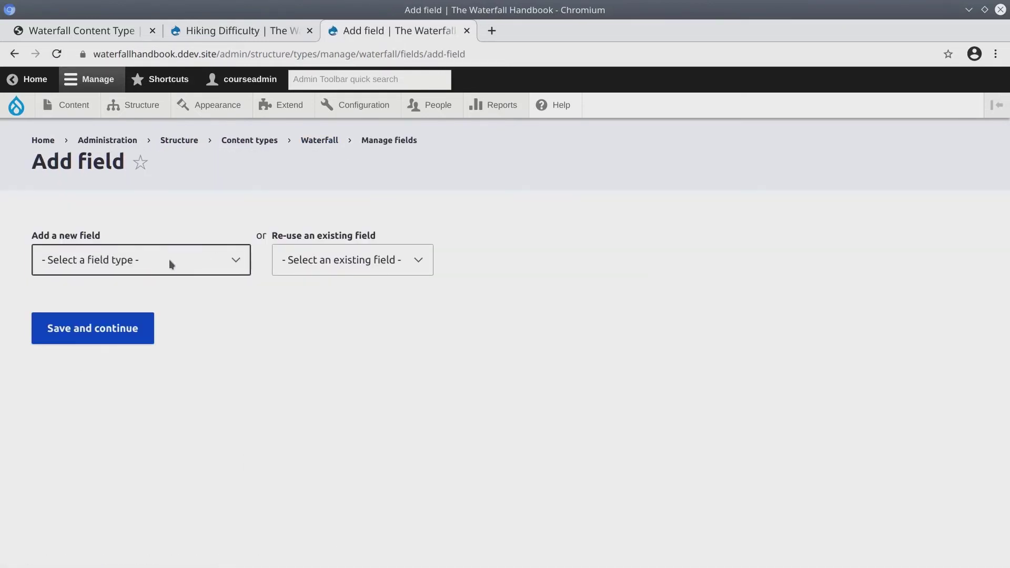
{"action": "left_click", "coordinate": [168, 259]}
{"action": "scroll", "coordinate": [137, 358], "scroll_direction": "down", "scroll_amount": 2}
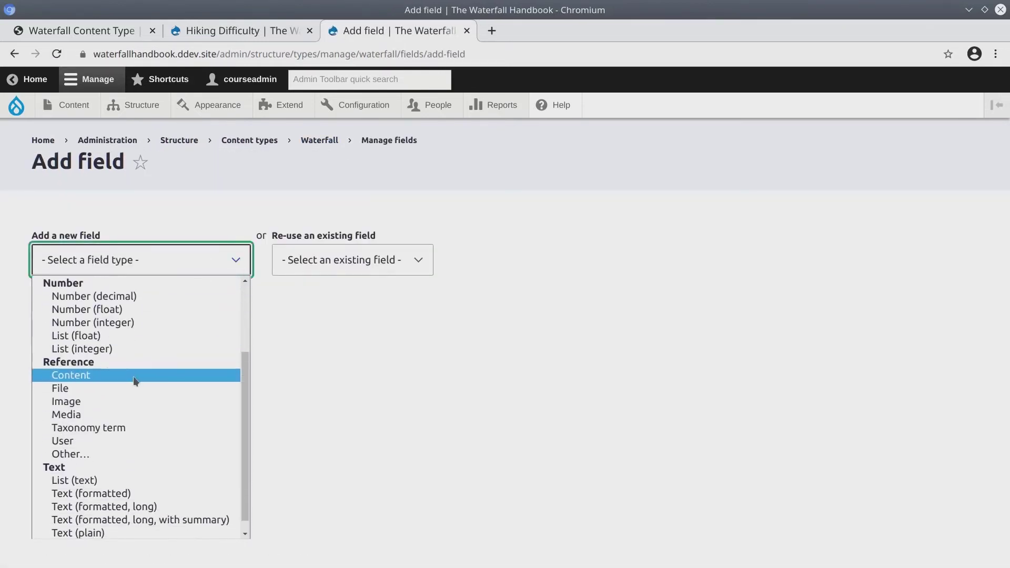
{"action": "left_click", "coordinate": [110, 427]}
{"action": "left_click", "coordinate": [106, 328]}
{"action": "type", "text": "Hike difficulty"}
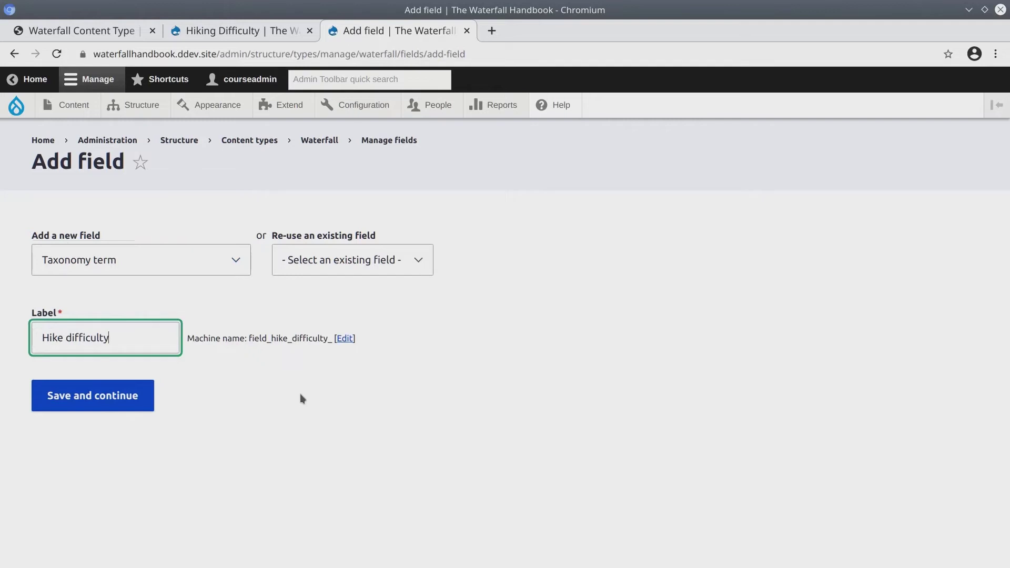
{"action": "left_click", "coordinate": [90, 404]}
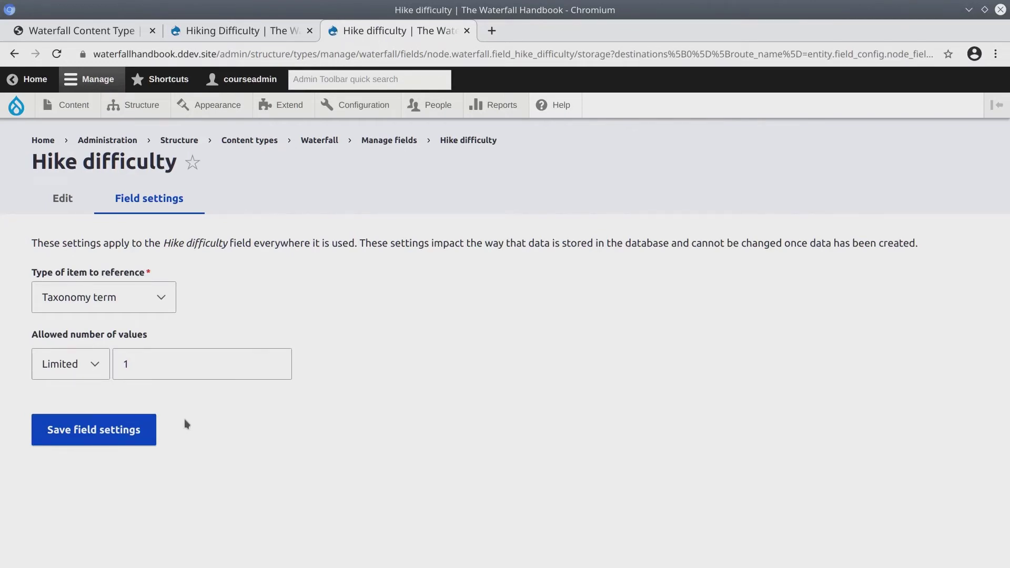
{"action": "left_click", "coordinate": [145, 426]}
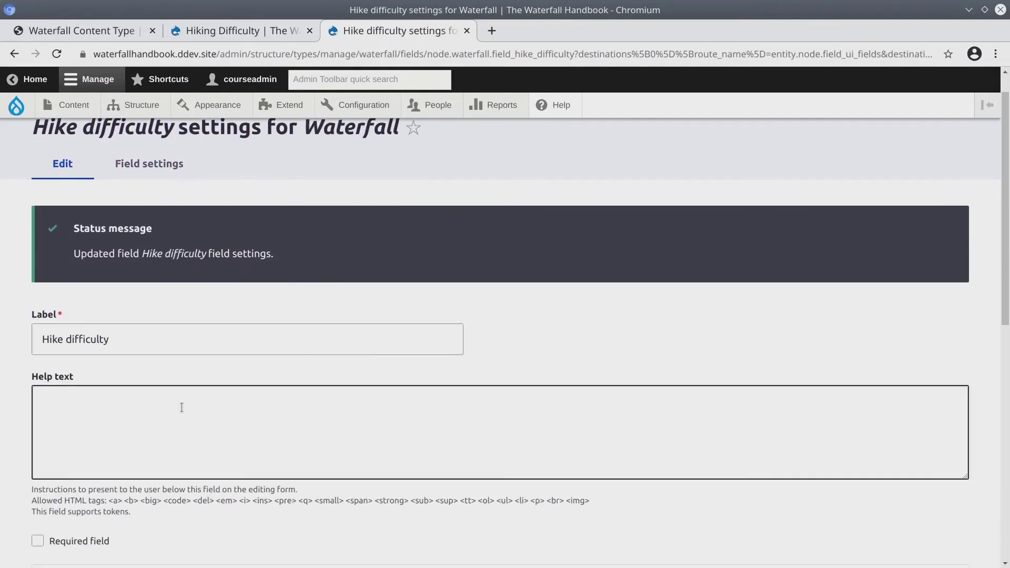
Step: Copy the Hike difficulty help text from the Waterfall reference into the field's Help text
{"action": "left_click", "coordinate": [180, 408]}
{"action": "left_click", "coordinate": [98, 30]}
{"action": "left_click_drag", "start_coordinate": [480, 312], "coordinate": [649, 313]}
{"action": "left_click", "coordinate": [675, 310]}
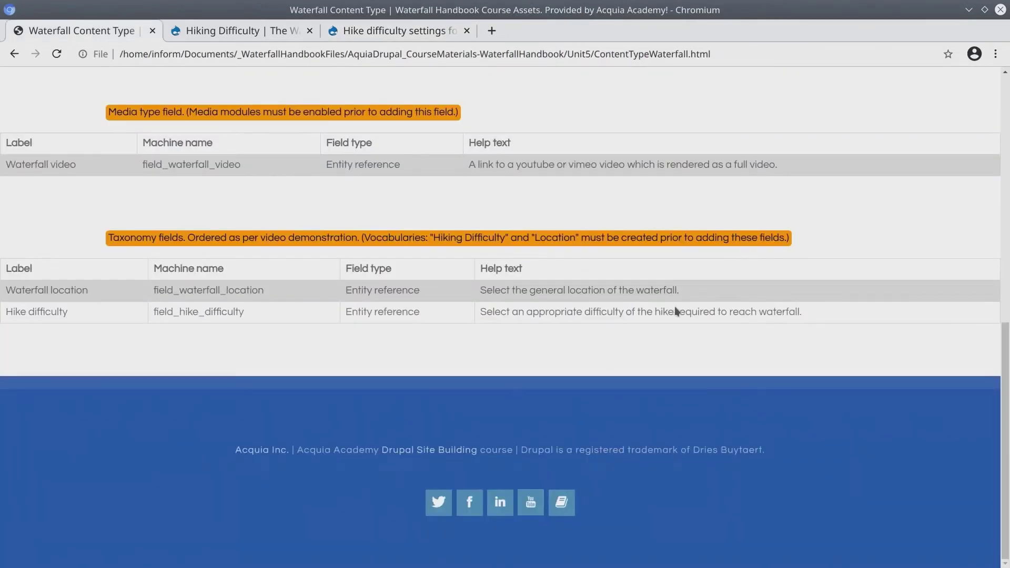
{"action": "triple_click", "coordinate": [810, 309]}
{"action": "key", "text": "ctrl+c"}
{"action": "left_click", "coordinate": [397, 31]}
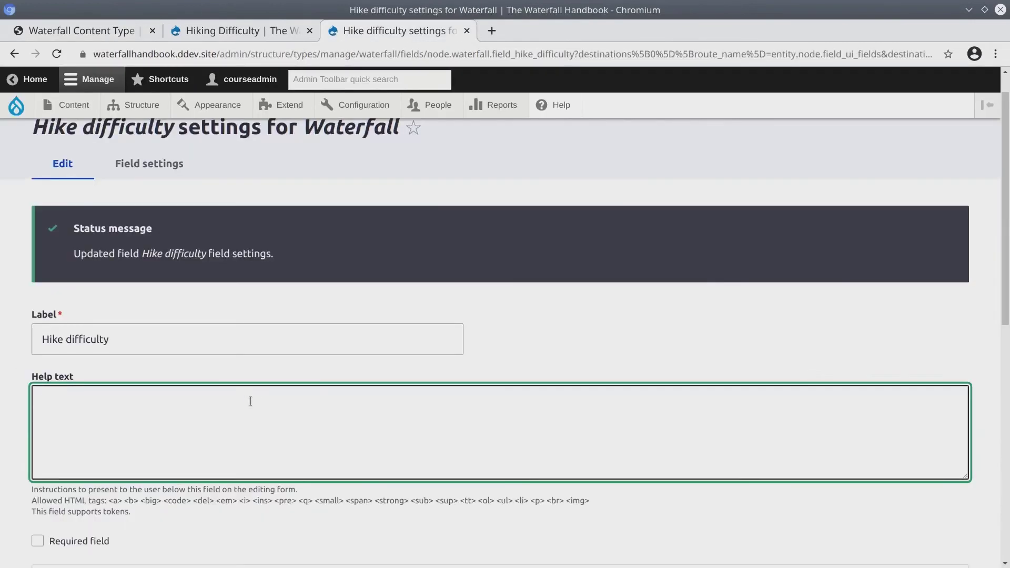
{"action": "key", "text": "ctrl+v"}
Step: Restrict the field to the Hiking Difficulty vocabulary and save the field settings
{"action": "scroll", "coordinate": [448, 312], "scroll_direction": "down", "scroll_amount": 2}
{"action": "scroll", "coordinate": [458, 307], "scroll_direction": "down", "scroll_amount": 4}
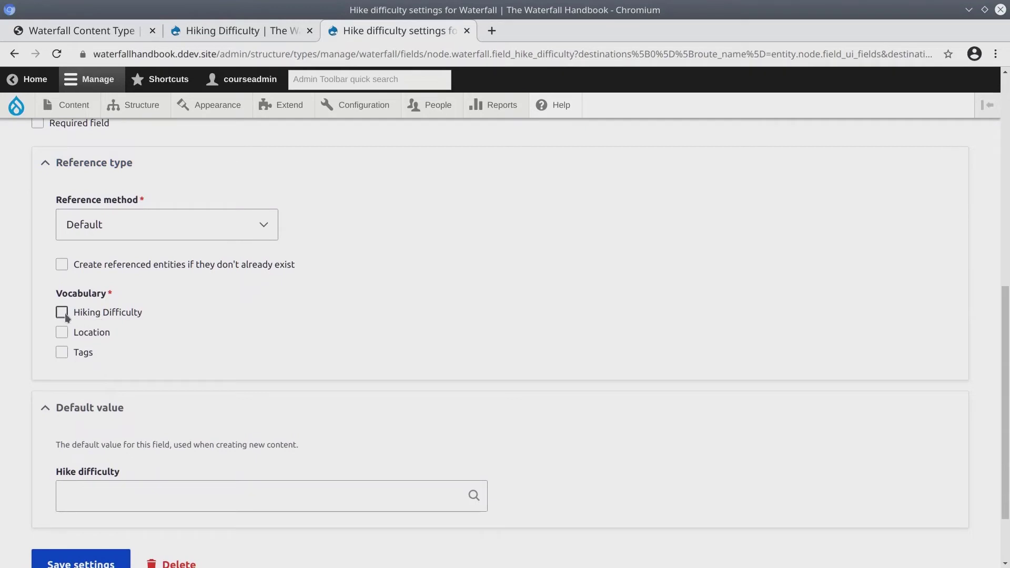
{"action": "left_click", "coordinate": [64, 314]}
{"action": "scroll", "coordinate": [153, 316], "scroll_direction": "down", "scroll_amount": 2}
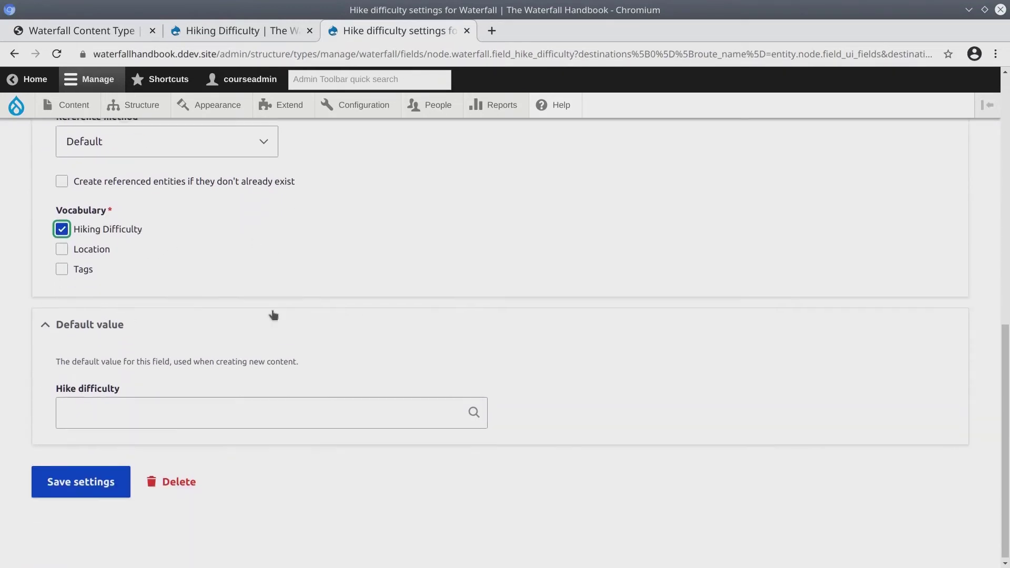
{"action": "left_click", "coordinate": [80, 479]}
{"action": "scroll", "coordinate": [228, 320], "scroll_direction": "down", "scroll_amount": 5}
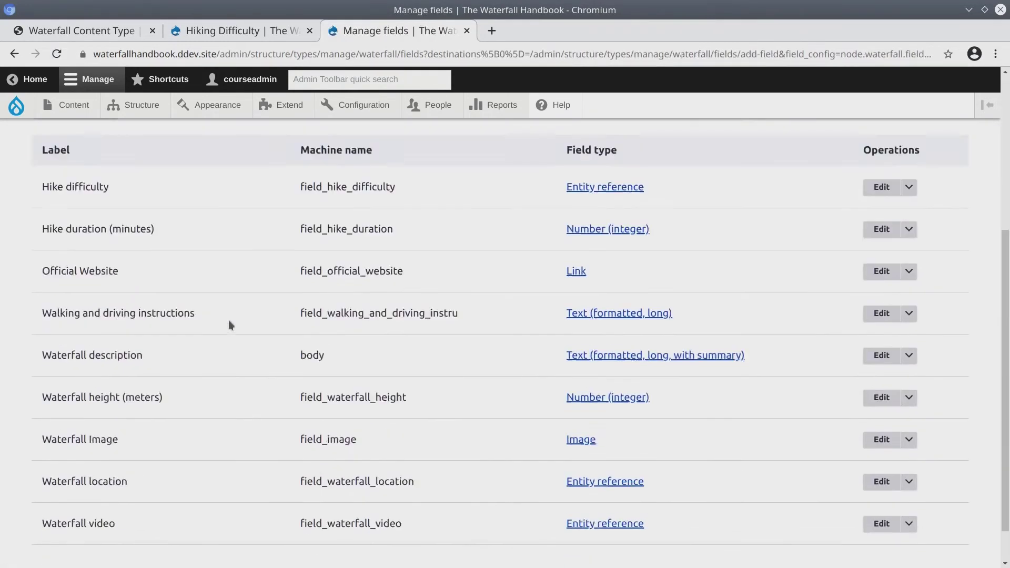
{"action": "scroll", "coordinate": [216, 295], "scroll_direction": "up", "scroll_amount": 2}
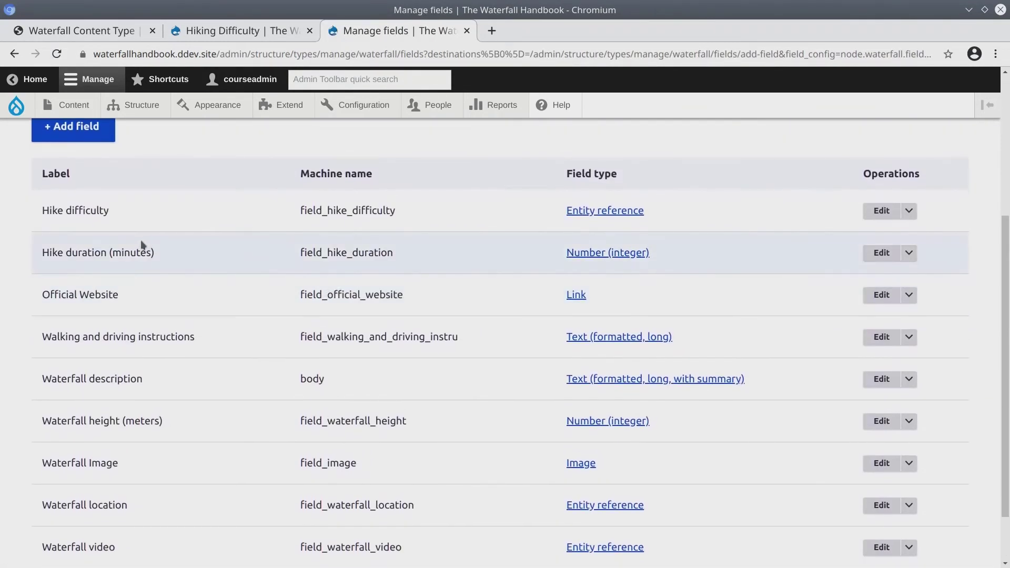
{"action": "triple_click", "coordinate": [144, 216]}
{"action": "left_click", "coordinate": [143, 215]}
{"action": "scroll", "coordinate": [153, 436], "scroll_direction": "up", "scroll_amount": 5}
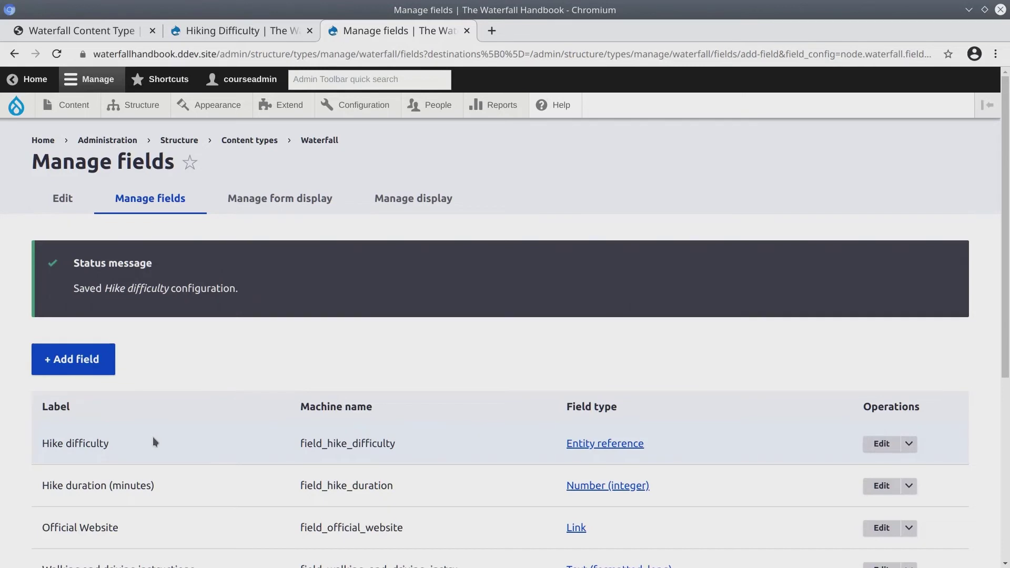
Step: Change Hike difficulty's widget on Waterfall's form display from Autocomplete to Select list and save
{"action": "left_click", "coordinate": [298, 203]}
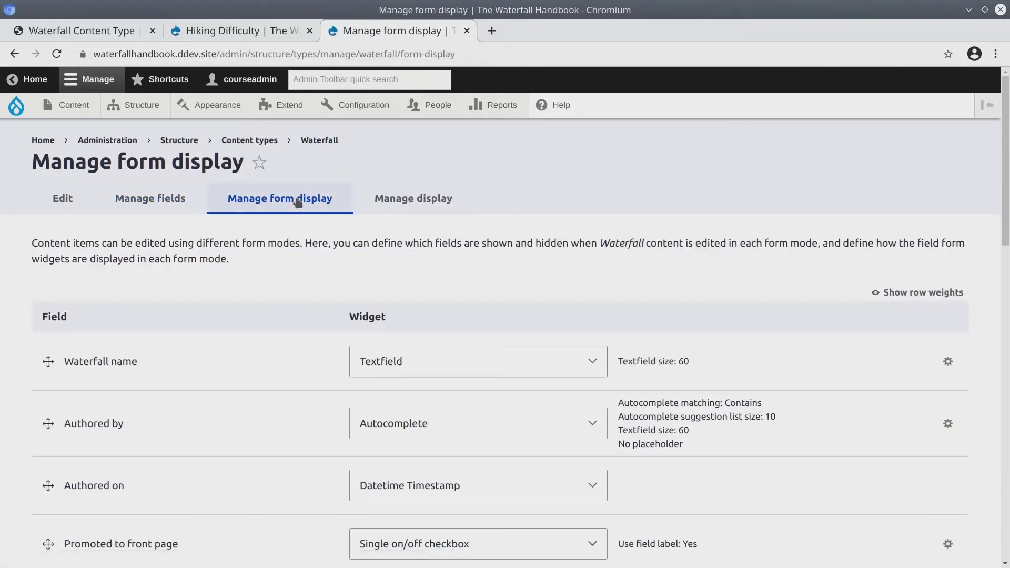
{"action": "mouse_move", "coordinate": [139, 106]}
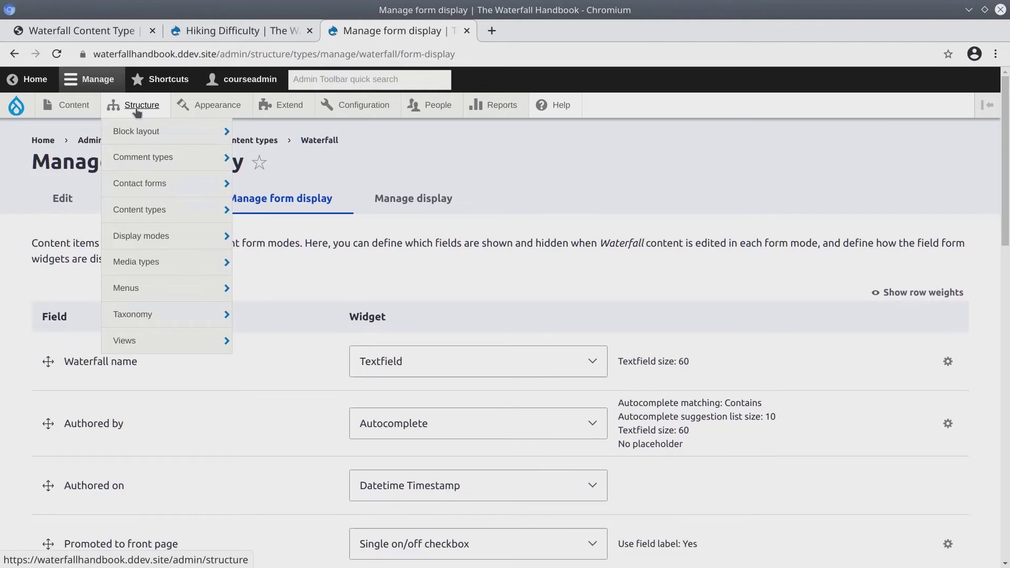
{"action": "mouse_move", "coordinate": [144, 212]}
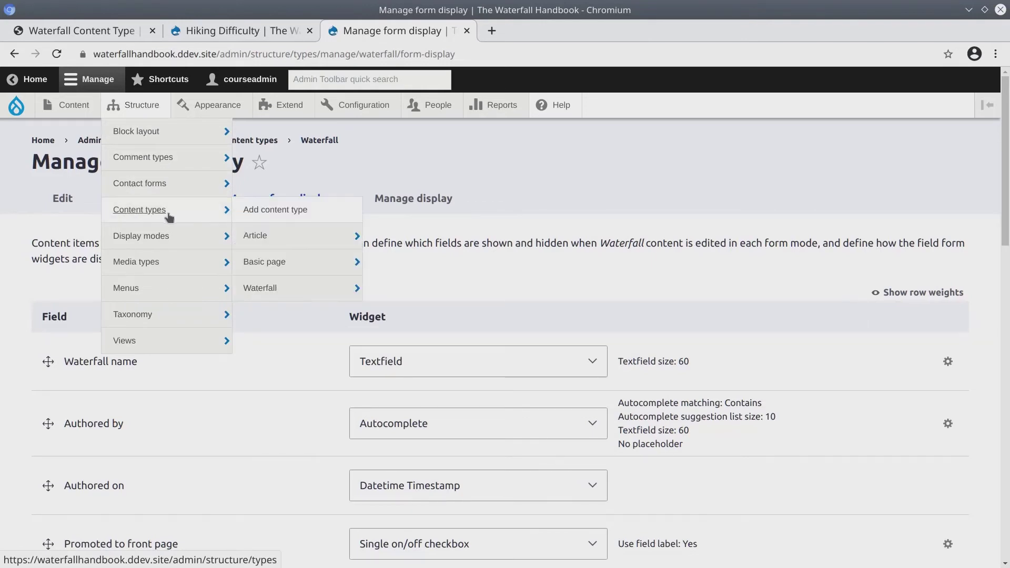
{"action": "mouse_move", "coordinate": [261, 287]}
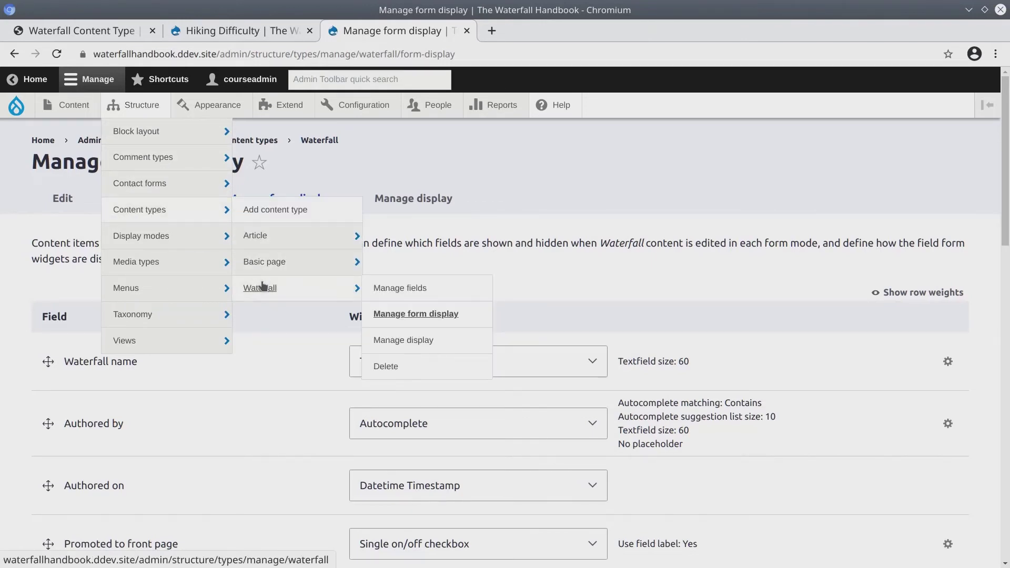
{"action": "left_click", "coordinate": [425, 319]}
{"action": "scroll", "coordinate": [244, 342], "scroll_direction": "down", "scroll_amount": 6}
{"action": "scroll", "coordinate": [227, 350], "scroll_direction": "down", "scroll_amount": 8}
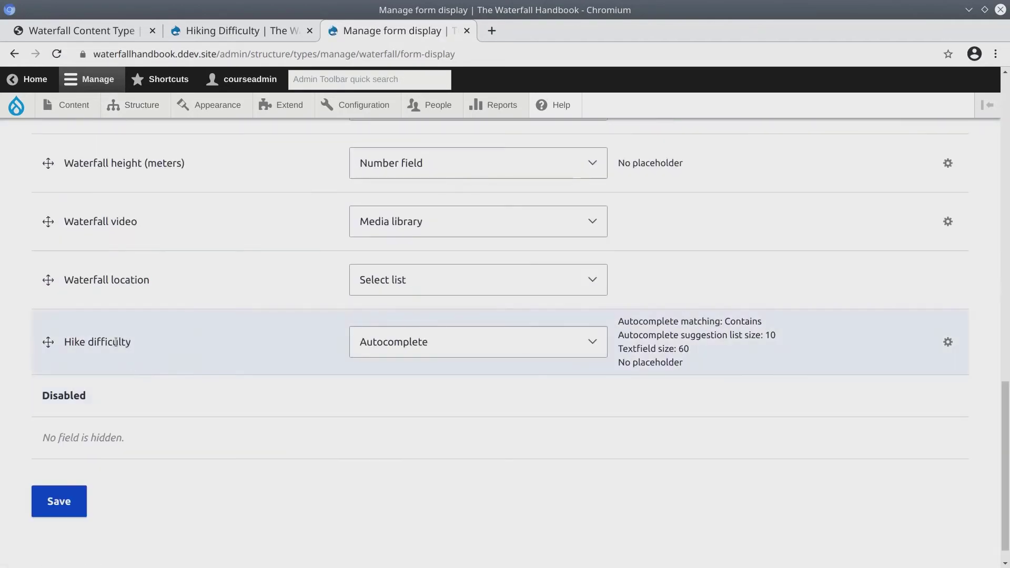
{"action": "left_click", "coordinate": [597, 348]}
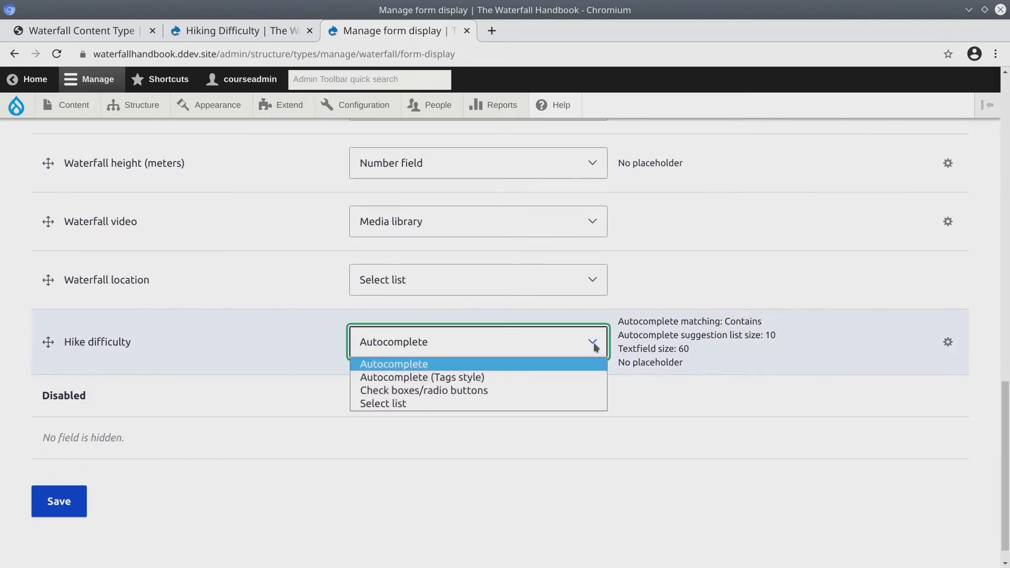
{"action": "left_click", "coordinate": [399, 404]}
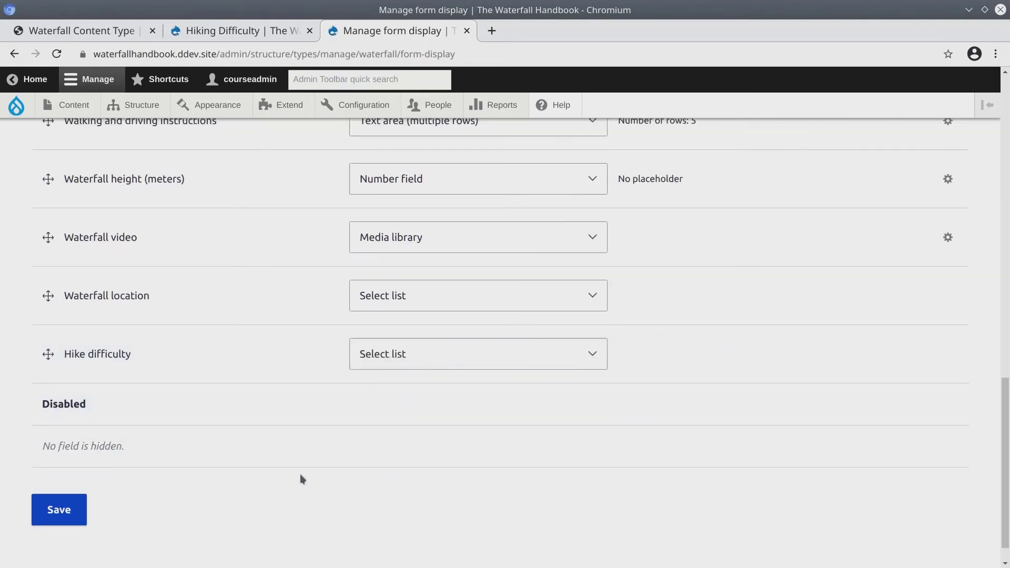
{"action": "left_click", "coordinate": [59, 514]}
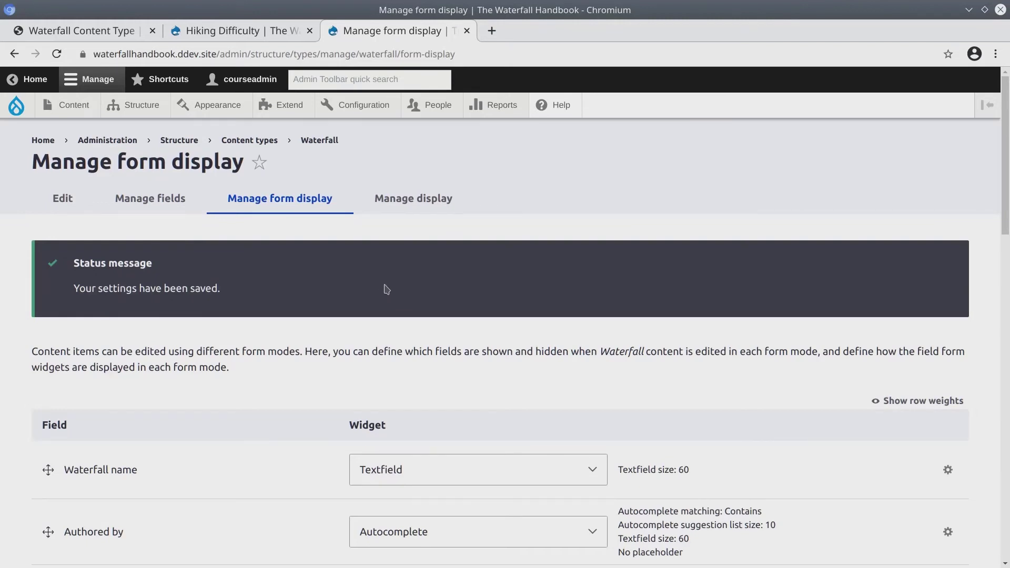
Step: Open the Huka Falls handout in the Unit 5 assets and find its hike difficulty, Easiest
{"action": "left_click", "coordinate": [82, 30]}
{"action": "left_click", "coordinate": [513, 278]}
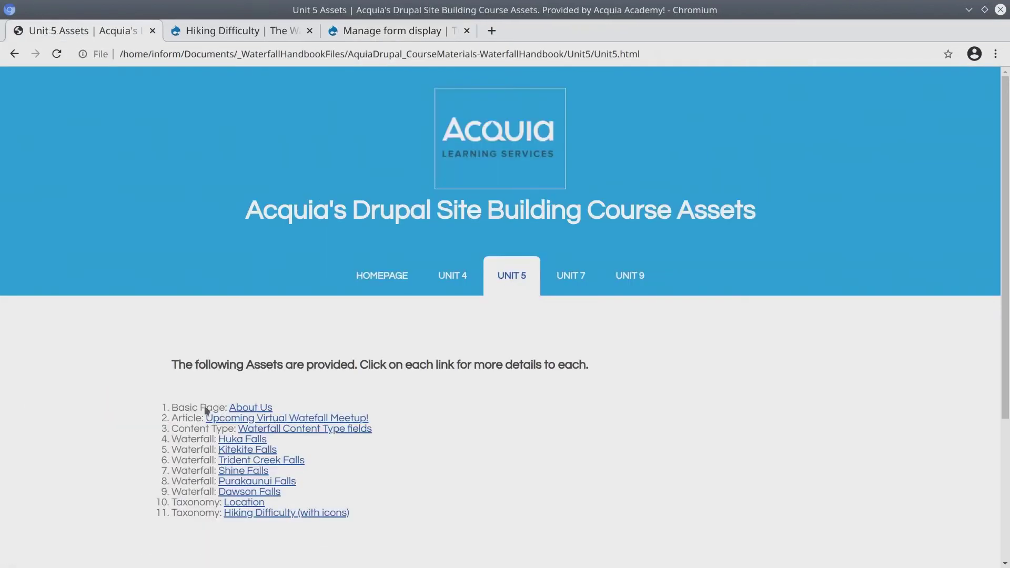
{"action": "left_click_drag", "start_coordinate": [182, 439], "coordinate": [201, 439]}
{"action": "left_click", "coordinate": [196, 448]}
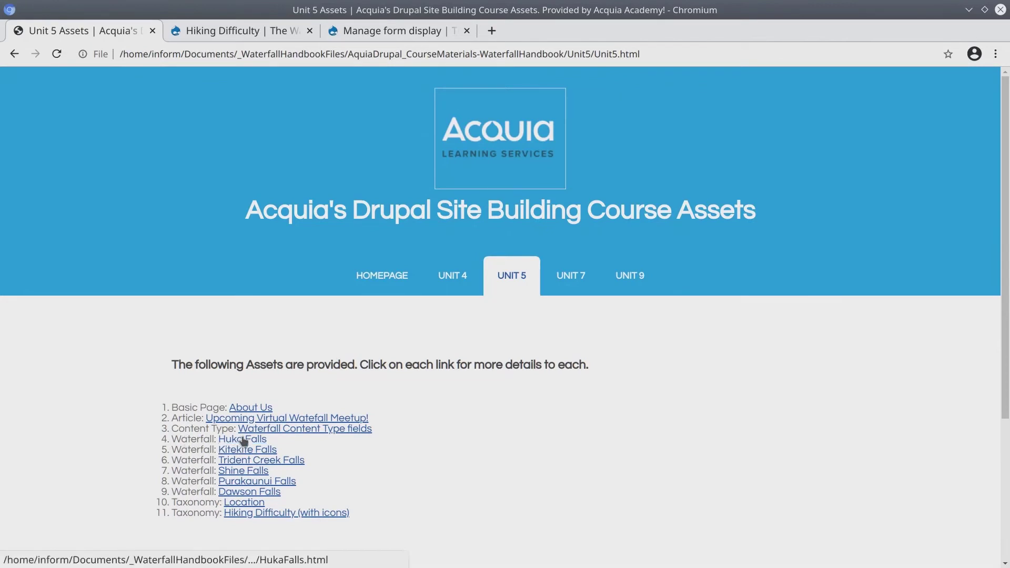
{"action": "left_click_drag", "start_coordinate": [243, 441], "coordinate": [294, 463]}
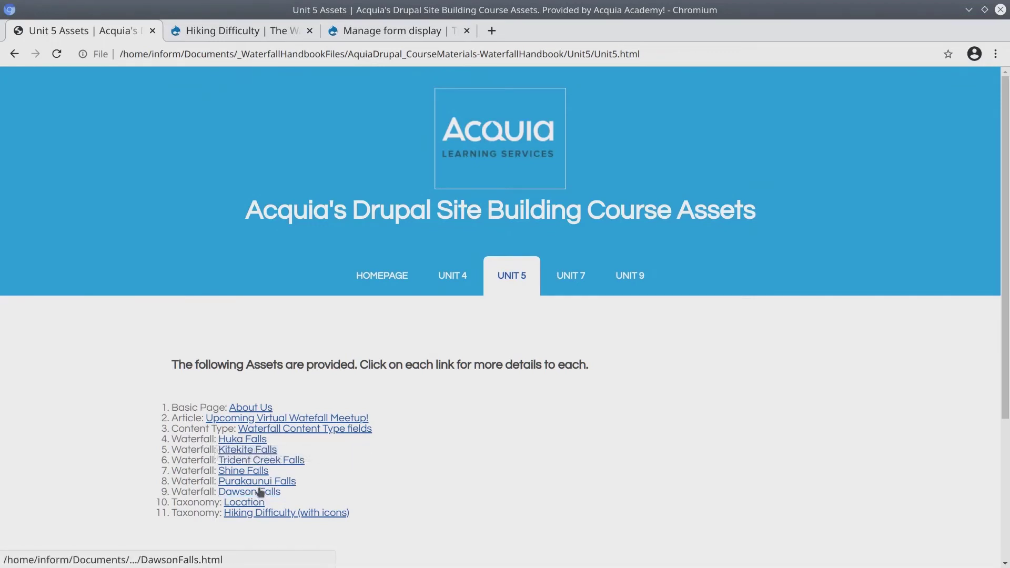
{"action": "left_click", "coordinate": [236, 442]}
{"action": "scroll", "coordinate": [137, 413], "scroll_direction": "down", "scroll_amount": 10}
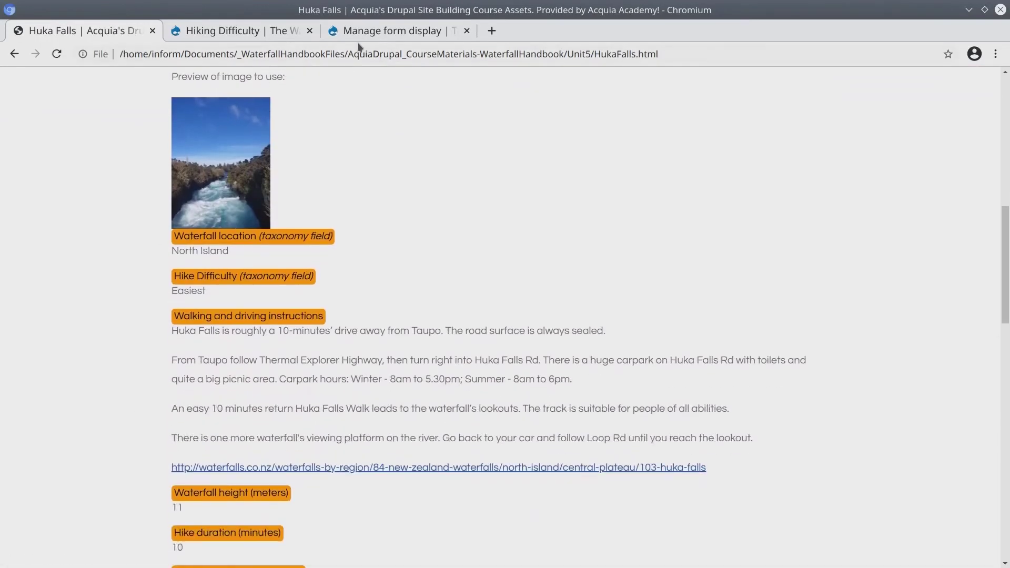
{"action": "mouse_move", "coordinate": [178, 251]}
{"action": "left_mouse_down"}
{"action": "mouse_move", "coordinate": [229, 252]}
{"action": "mouse_move", "coordinate": [179, 251]}
{"action": "left_mouse_up"}
{"action": "mouse_move", "coordinate": [178, 291]}
{"action": "left_mouse_down"}
{"action": "mouse_move", "coordinate": [199, 290]}
{"action": "mouse_move", "coordinate": [178, 290]}
{"action": "left_mouse_up"}
{"action": "double_click", "coordinate": [188, 291]}
{"action": "left_click", "coordinate": [234, 292]}
Step: Open the Huka Falls waterfall for editing from the Content list
{"action": "left_click", "coordinate": [387, 31]}
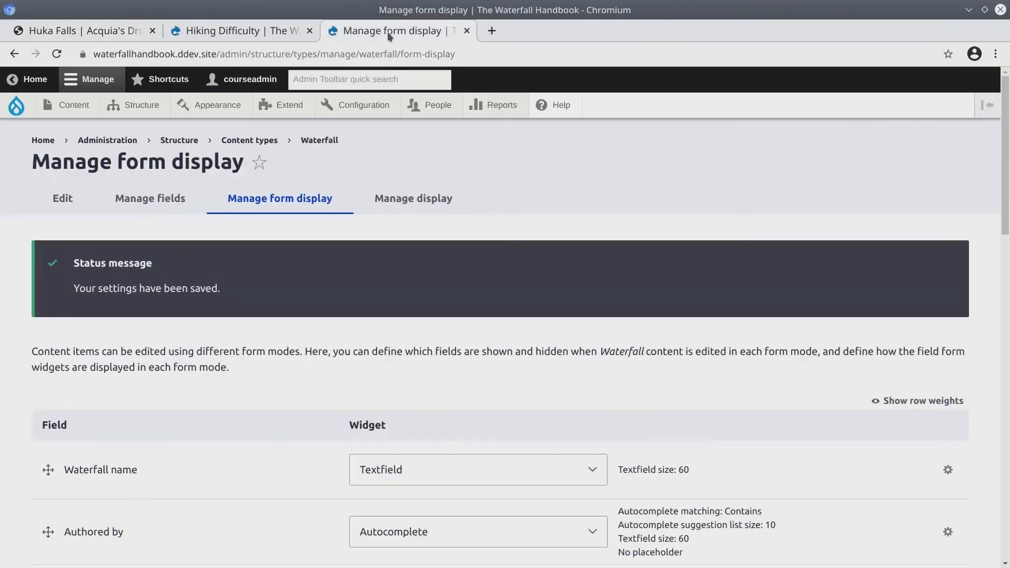
{"action": "left_click", "coordinate": [82, 107]}
{"action": "scroll", "coordinate": [174, 435], "scroll_direction": "down", "scroll_amount": 1}
{"action": "scroll", "coordinate": [148, 464], "scroll_direction": "down", "scroll_amount": 1}
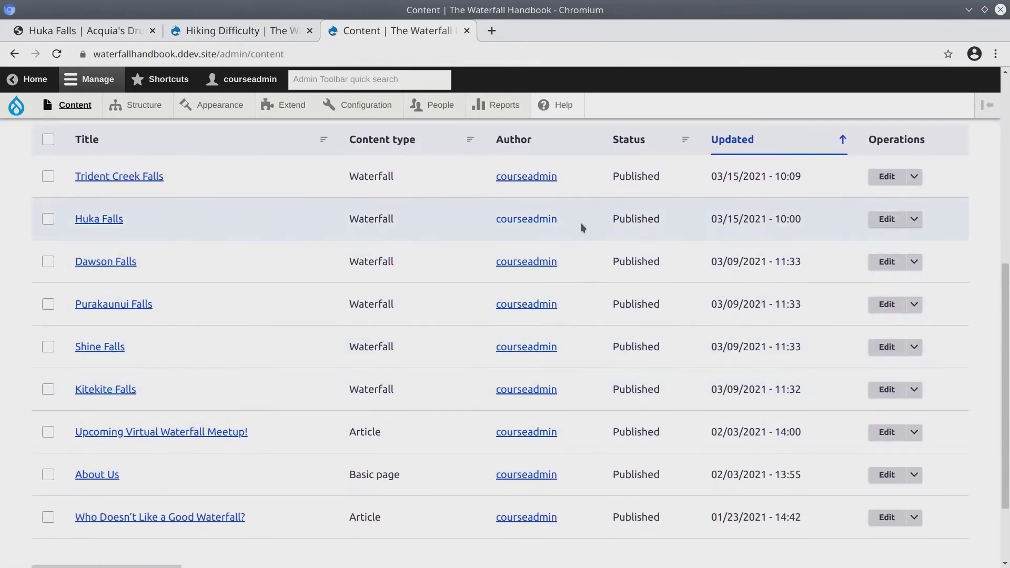
{"action": "left_click", "coordinate": [887, 219]}
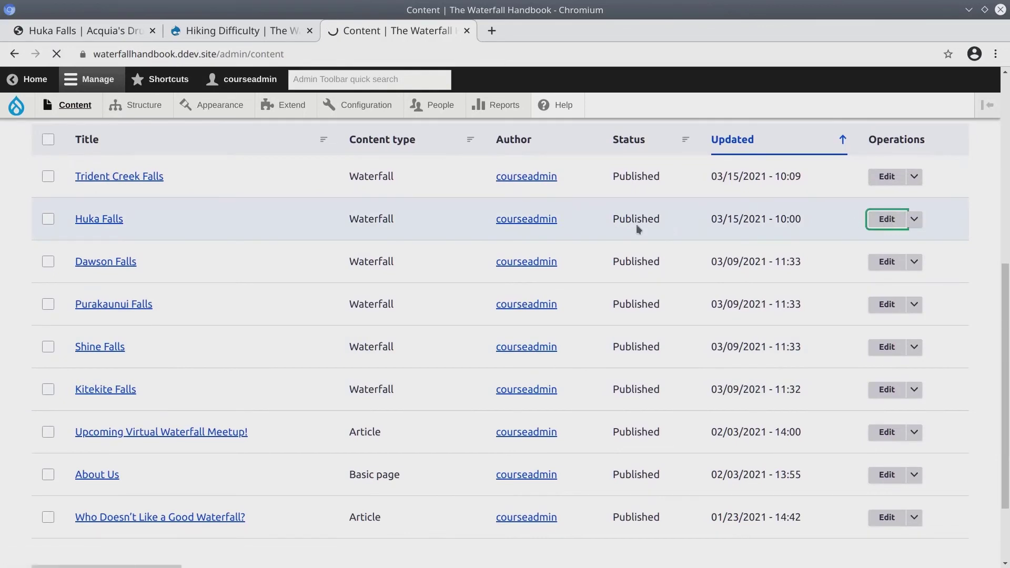
Step: Choose Easiest as Huka Falls' Hike difficulty, save, and return to the Unit 5 assets
{"action": "scroll", "coordinate": [71, 409], "scroll_direction": "down", "scroll_amount": 10}
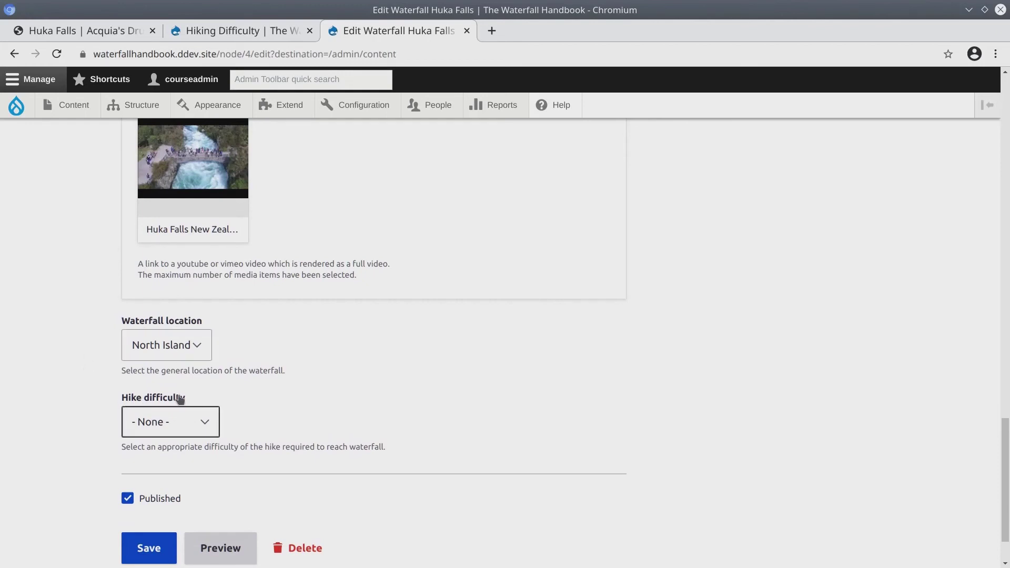
{"action": "left_click", "coordinate": [206, 421]}
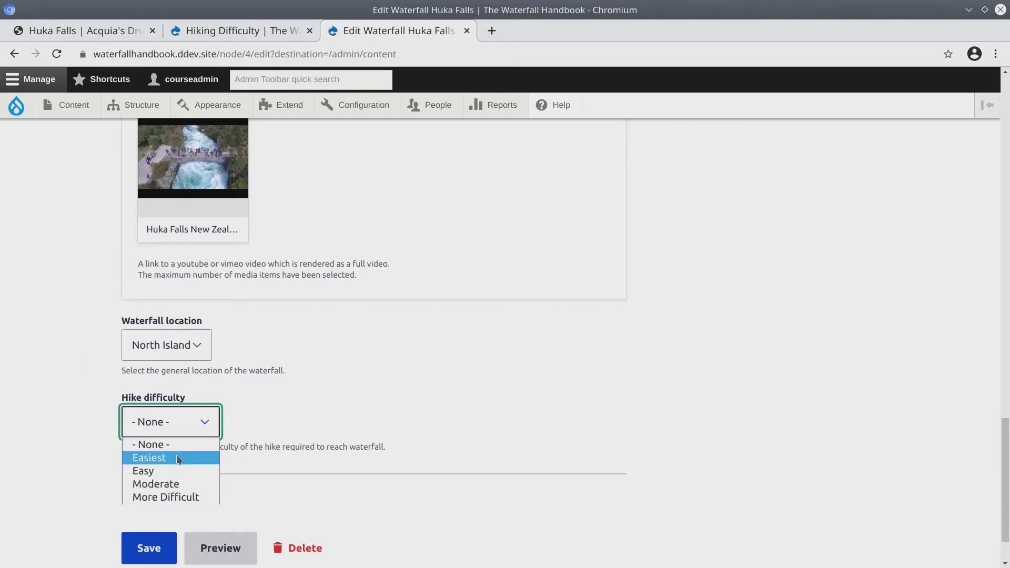
{"action": "left_click", "coordinate": [175, 457]}
{"action": "scroll", "coordinate": [87, 479], "scroll_direction": "down", "scroll_amount": 2}
{"action": "left_click", "coordinate": [149, 482]}
{"action": "left_click", "coordinate": [78, 30]}
{"action": "left_click", "coordinate": [14, 54]}
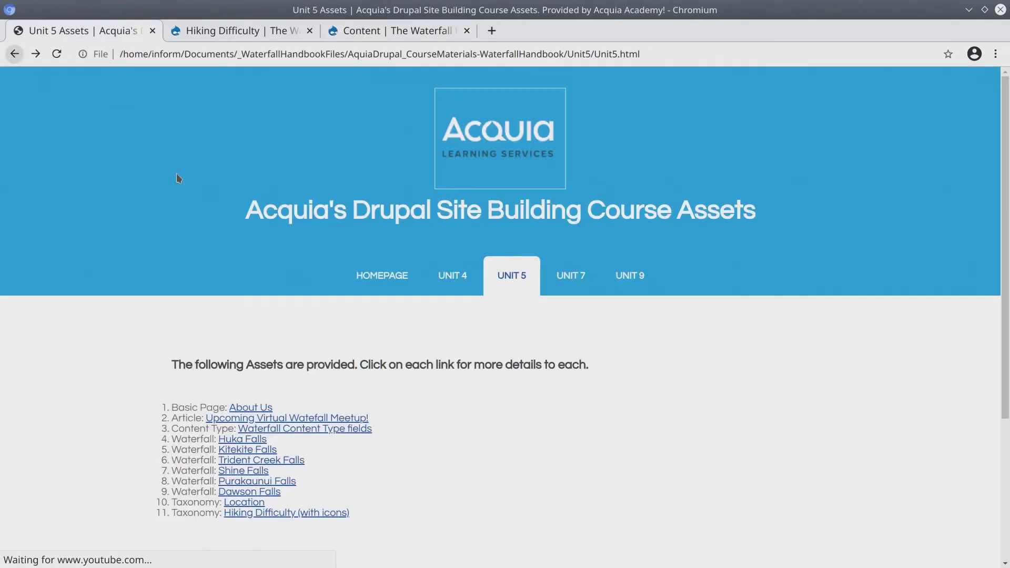
Step: Look up Kitekite Falls' asset page: location North Island, hike difficulty Easy
{"action": "left_click", "coordinate": [251, 449]}
{"action": "scroll", "coordinate": [264, 448], "scroll_direction": "down", "scroll_amount": 7}
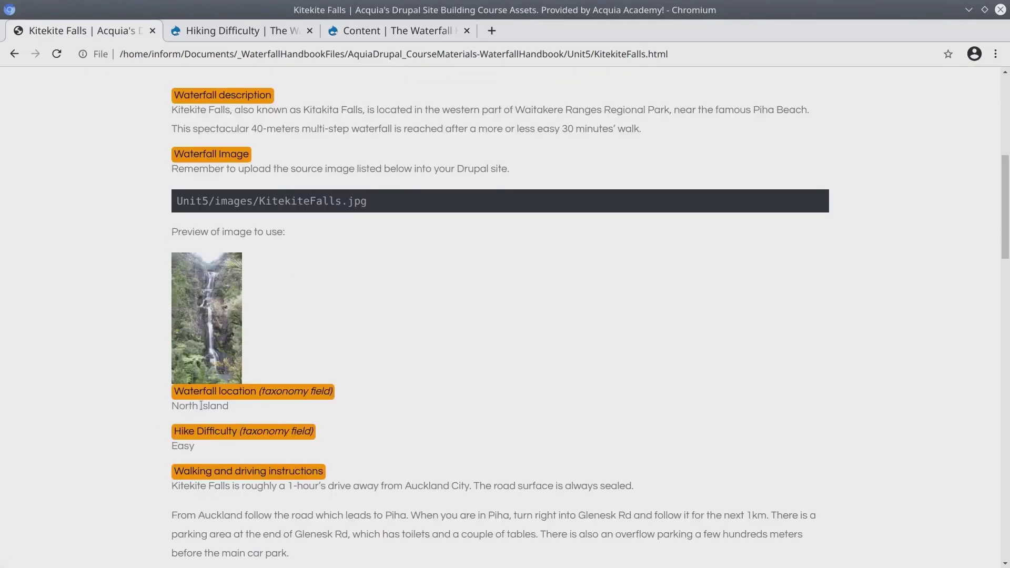
{"action": "triple_click", "coordinate": [218, 407]}
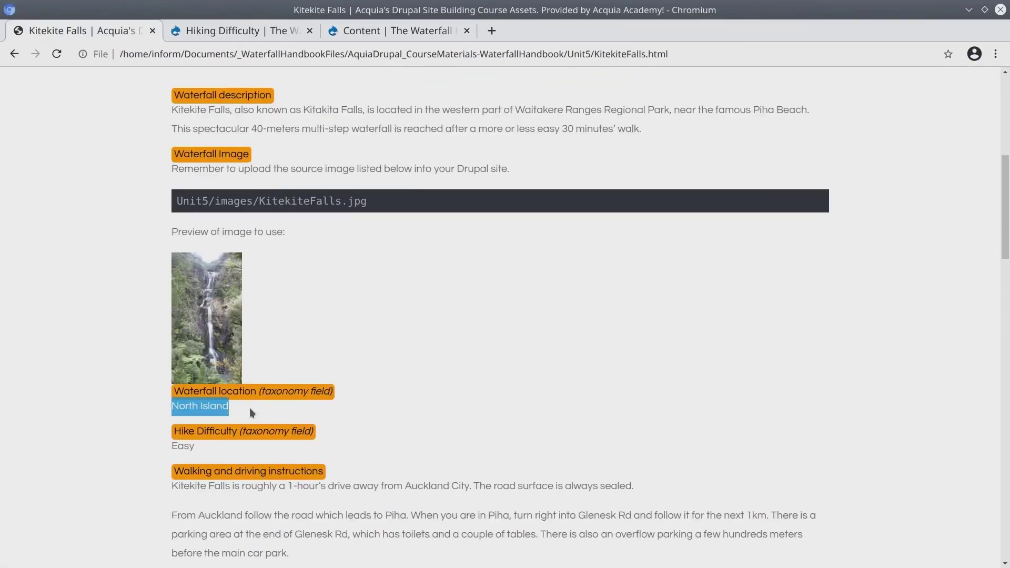
{"action": "triple_click", "coordinate": [182, 447]}
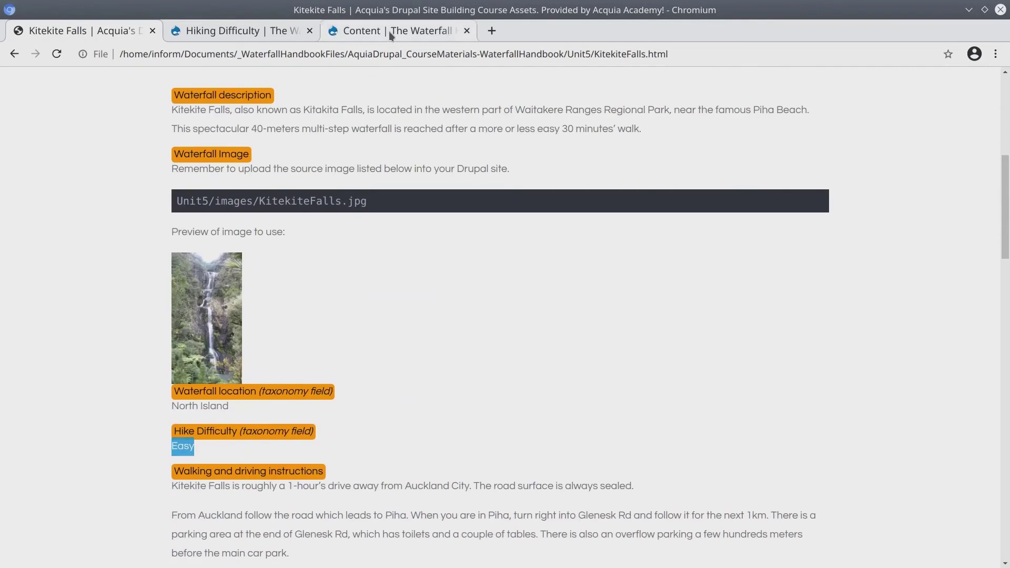
Step: Edit Kitekite Falls with location North Island and hike difficulty Easy, and save it
{"action": "left_click", "coordinate": [390, 31]}
{"action": "left_click", "coordinate": [891, 471]}
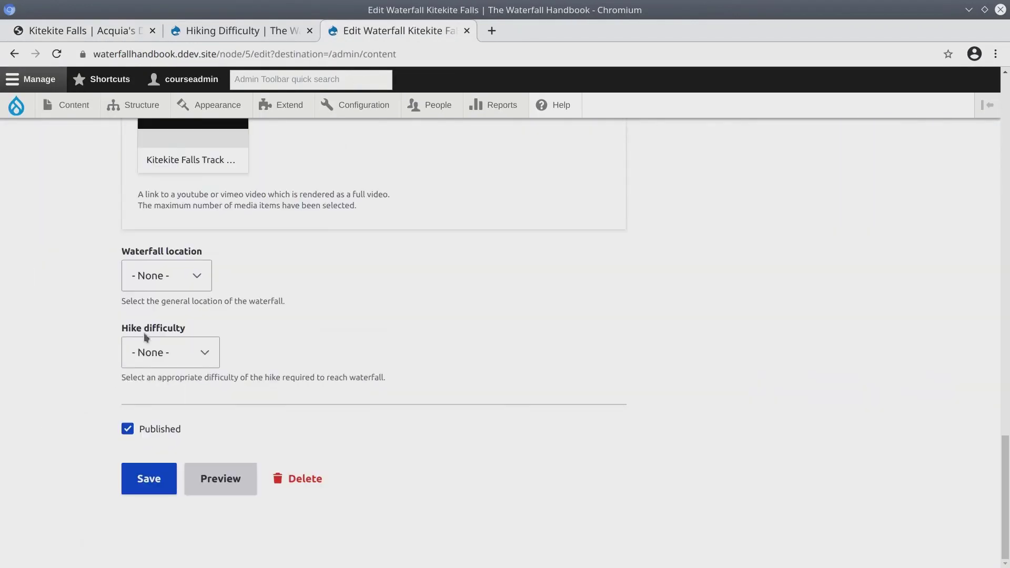
{"action": "left_click", "coordinate": [163, 275]}
{"action": "left_click", "coordinate": [160, 311]}
{"action": "left_click", "coordinate": [147, 355]}
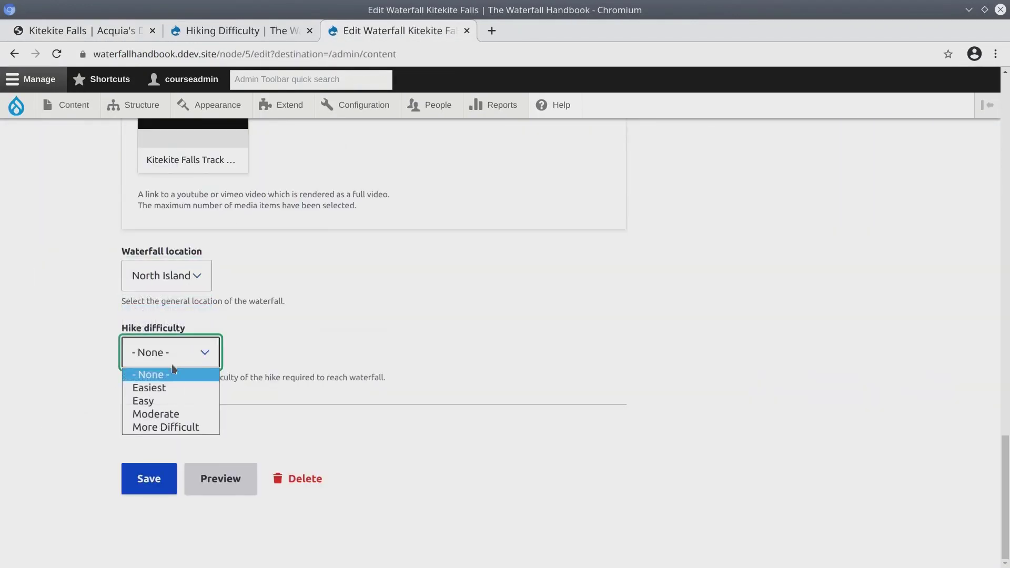
{"action": "left_click", "coordinate": [162, 400]}
{"action": "left_click", "coordinate": [149, 479]}
Step: Check Trident Creek Falls' asset page, which lists its difficulty as Moderate
{"action": "left_click", "coordinate": [79, 31]}
{"action": "left_click", "coordinate": [14, 54]}
{"action": "left_click", "coordinate": [227, 471]}
{"action": "scroll", "coordinate": [120, 414], "scroll_direction": "down", "scroll_amount": 5}
{"action": "double_click", "coordinate": [194, 341]}
Step: Set Trident Creek Falls' hike difficulty to Moderate and save it
{"action": "left_click", "coordinate": [424, 30]}
{"action": "scroll", "coordinate": [438, 380], "scroll_direction": "down", "scroll_amount": 7}
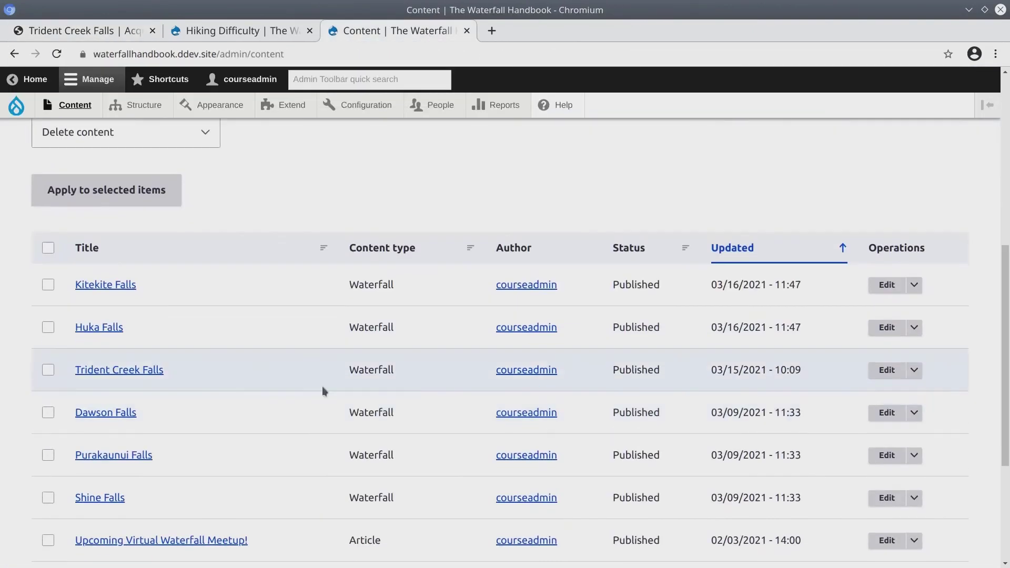
{"action": "scroll", "coordinate": [320, 395], "scroll_direction": "down", "scroll_amount": 15}
{"action": "left_click", "coordinate": [173, 352]}
{"action": "left_click", "coordinate": [153, 415]}
{"action": "left_click", "coordinate": [148, 478]}
Step: Look up Shine Falls' asset page: location North Island, difficulty Moderate
{"action": "key", "text": "ctrl+1"}
{"action": "left_click", "coordinate": [14, 54]}
{"action": "left_click", "coordinate": [232, 480]}
{"action": "scroll", "coordinate": [316, 316], "scroll_direction": "down", "scroll_amount": 5}
{"action": "triple_click", "coordinate": [200, 371]}
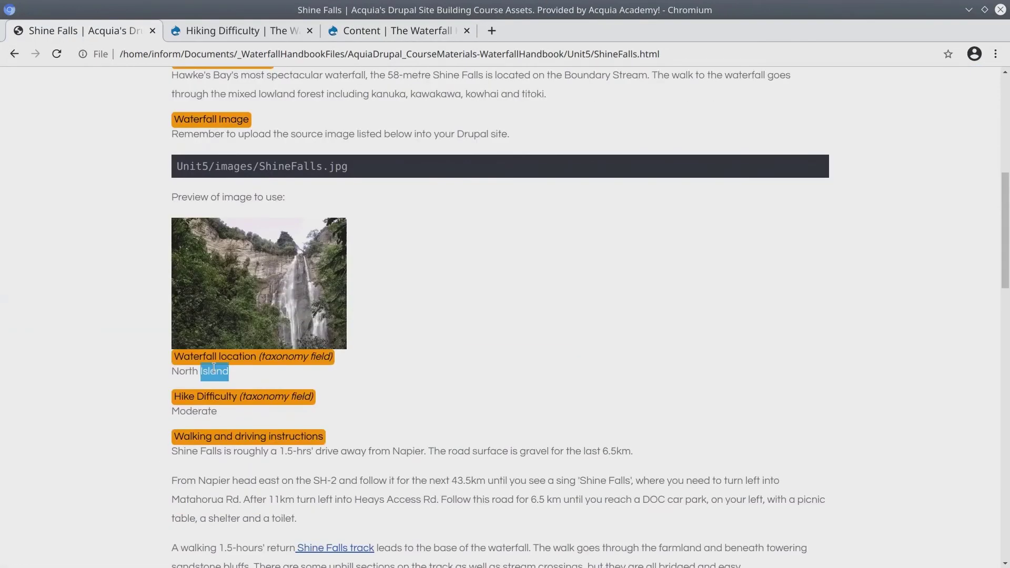
{"action": "double_click", "coordinate": [194, 411]}
Step: Give Shine Falls location North Island and hike difficulty Moderate, and save it
{"action": "left_click", "coordinate": [375, 35]}
{"action": "scroll", "coordinate": [253, 320], "scroll_direction": "down", "scroll_amount": 5}
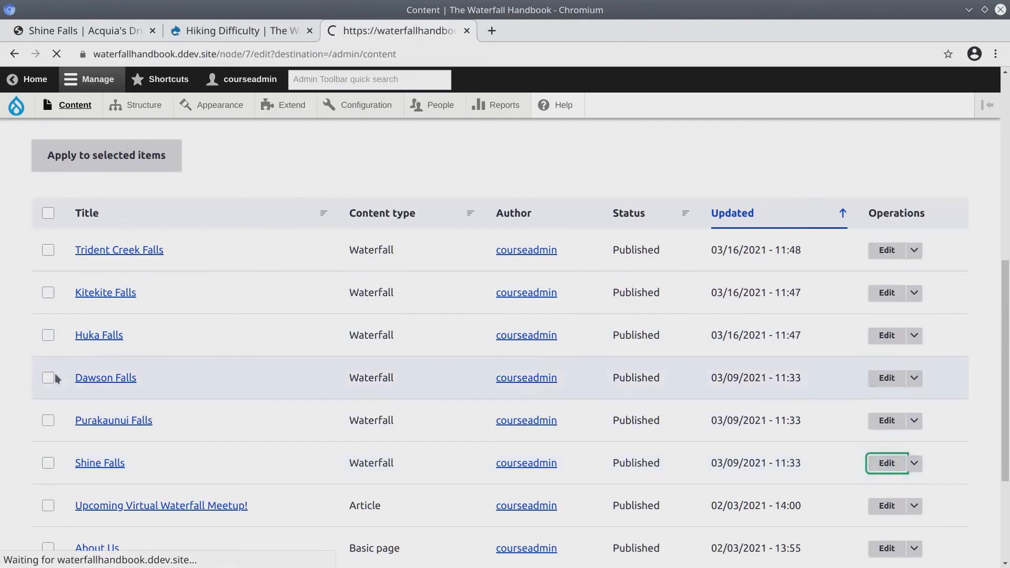
{"action": "left_click", "coordinate": [884, 463]}
{"action": "scroll", "coordinate": [41, 377], "scroll_direction": "down", "scroll_amount": 15}
{"action": "left_click", "coordinate": [167, 276]}
{"action": "left_click", "coordinate": [158, 310]}
{"action": "left_click", "coordinate": [170, 352]}
{"action": "left_click", "coordinate": [158, 413]}
{"action": "left_click", "coordinate": [149, 478]}
Step: Check the Purakaunui Falls asset page from the Unit 5 assets list
{"action": "key", "text": "ctrl+1"}
{"action": "key", "text": "alt+Left"}
{"action": "left_click", "coordinate": [247, 489]}
{"action": "scroll", "coordinate": [147, 399], "scroll_direction": "down", "scroll_amount": 10}
Step: Give Purakaunui Falls location South Island and hike difficulty Easy, and save it
{"action": "key", "text": "ctrl+3"}
{"action": "scroll", "coordinate": [505, 316], "scroll_direction": "down", "scroll_amount": 5}
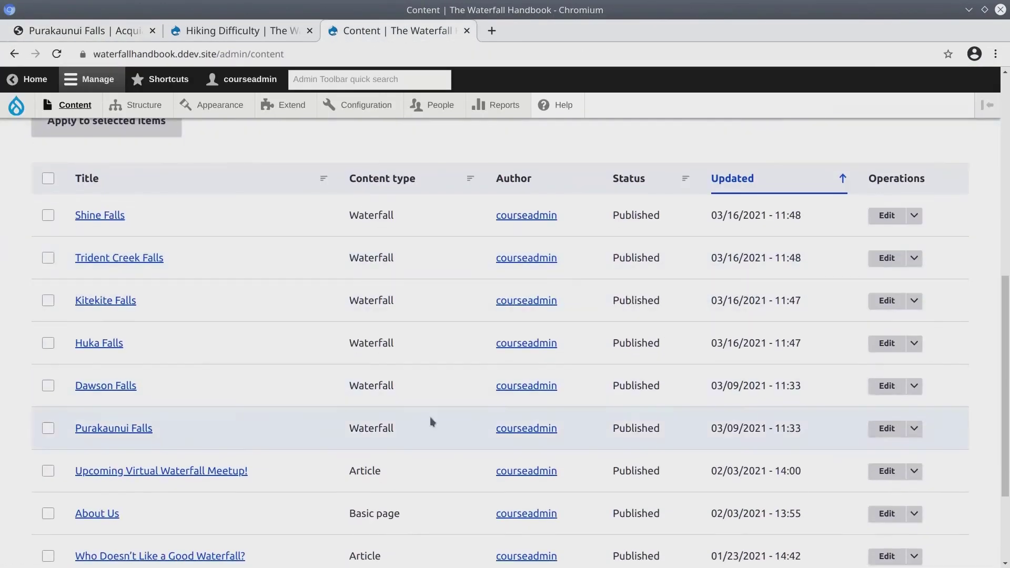
{"action": "left_click", "coordinate": [887, 429]}
{"action": "scroll", "coordinate": [102, 403], "scroll_direction": "down", "scroll_amount": 15}
{"action": "left_click", "coordinate": [166, 276]}
{"action": "left_click", "coordinate": [157, 324]}
{"action": "left_click", "coordinate": [171, 352]}
{"action": "left_click", "coordinate": [168, 399]}
{"action": "left_click", "coordinate": [149, 478]}
Step: Check the Dawson Falls asset page from the Unit 5 assets list
{"action": "key", "text": "ctrl+1"}
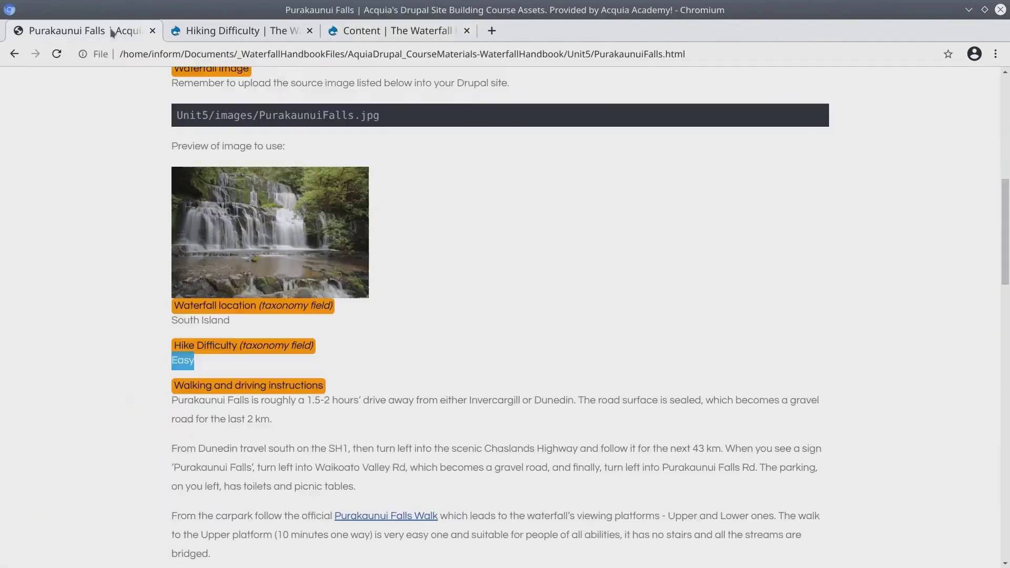
{"action": "key", "text": "alt+Left"}
{"action": "left_click", "coordinate": [249, 422]}
{"action": "scroll", "coordinate": [158, 389], "scroll_direction": "down", "scroll_amount": 10}
Step: Give Dawson Falls location North Island and hike difficulty Easy, and save it
{"action": "key", "text": "ctrl+3"}
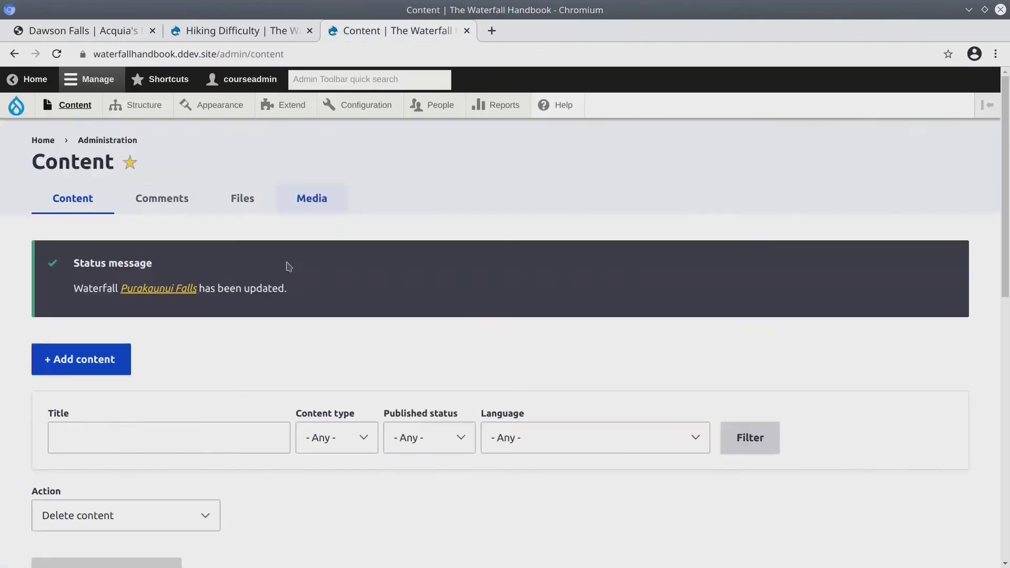
{"action": "scroll", "coordinate": [887, 360], "scroll_direction": "down", "scroll_amount": 5}
{"action": "left_click", "coordinate": [887, 359]}
{"action": "scroll", "coordinate": [71, 382], "scroll_direction": "down", "scroll_amount": 15}
{"action": "left_click", "coordinate": [164, 275]}
{"action": "left_click", "coordinate": [158, 311]}
{"action": "left_click", "coordinate": [169, 352]}
{"action": "left_click", "coordinate": [169, 402]}
{"action": "left_click", "coordinate": [147, 478]}
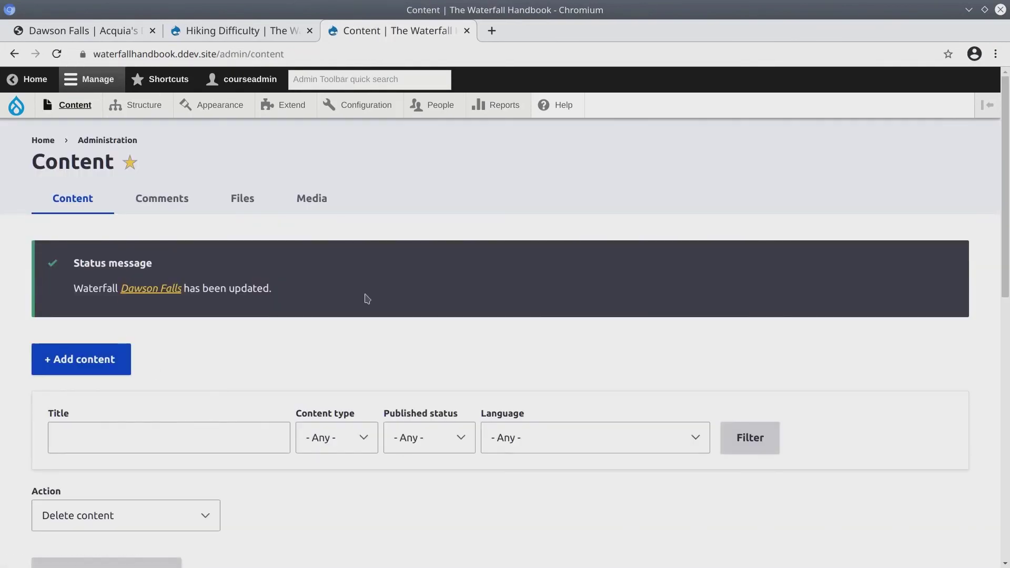
Step: Return the assets tab to Unit 5, then show the Hiking Difficulty terms Easiest through More Difficult
{"action": "scroll", "coordinate": [367, 299], "scroll_direction": "down", "scroll_amount": 6}
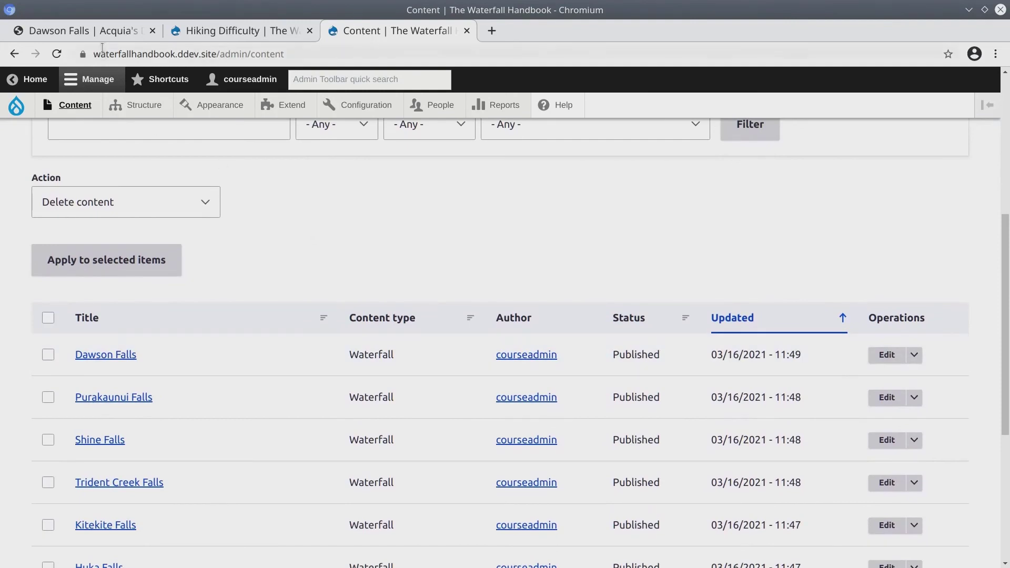
{"action": "left_click", "coordinate": [102, 31]}
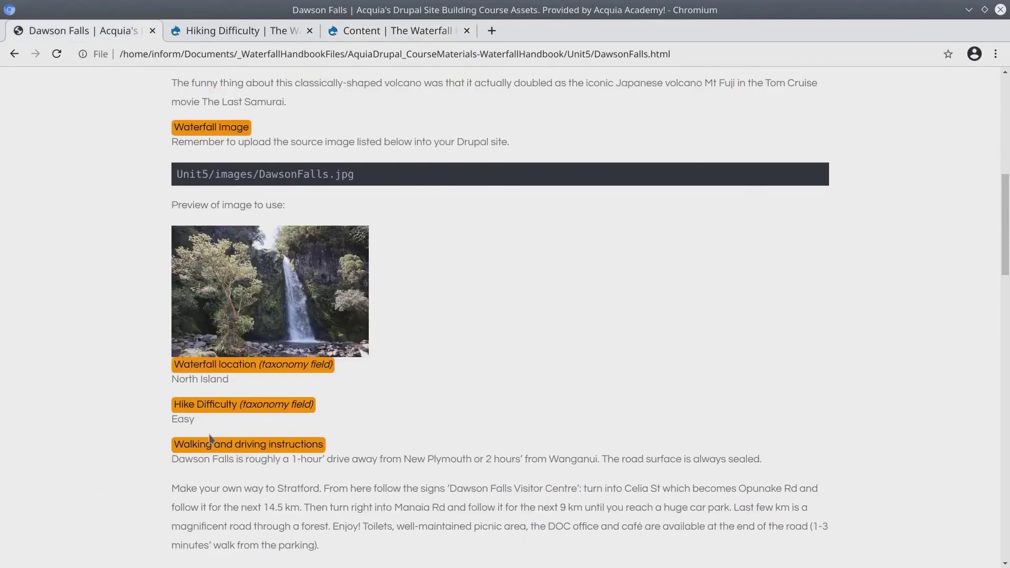
{"action": "scroll", "coordinate": [509, 398], "scroll_direction": "up", "scroll_amount": 7}
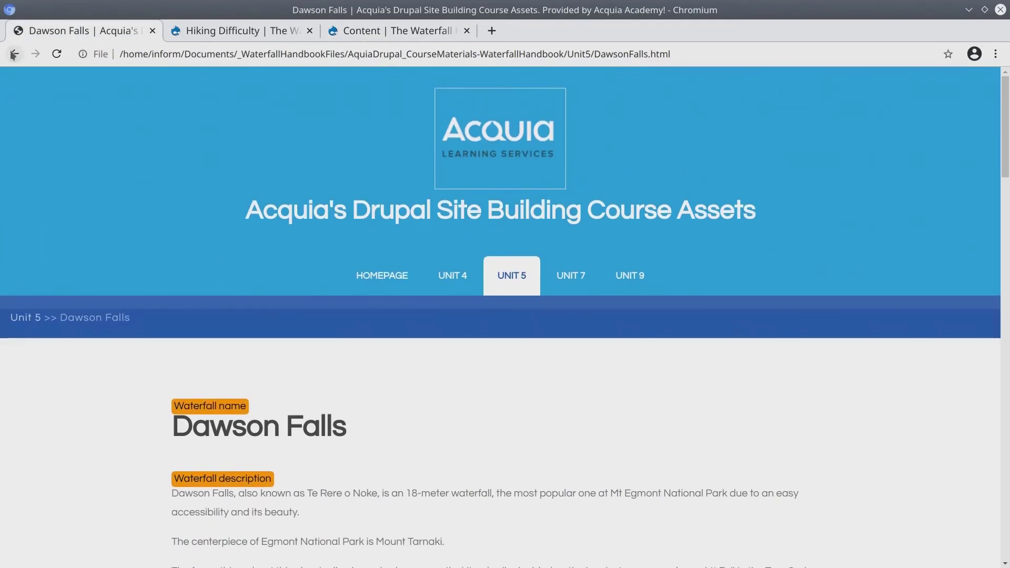
{"action": "left_click", "coordinate": [14, 53]}
{"action": "left_click", "coordinate": [424, 35]}
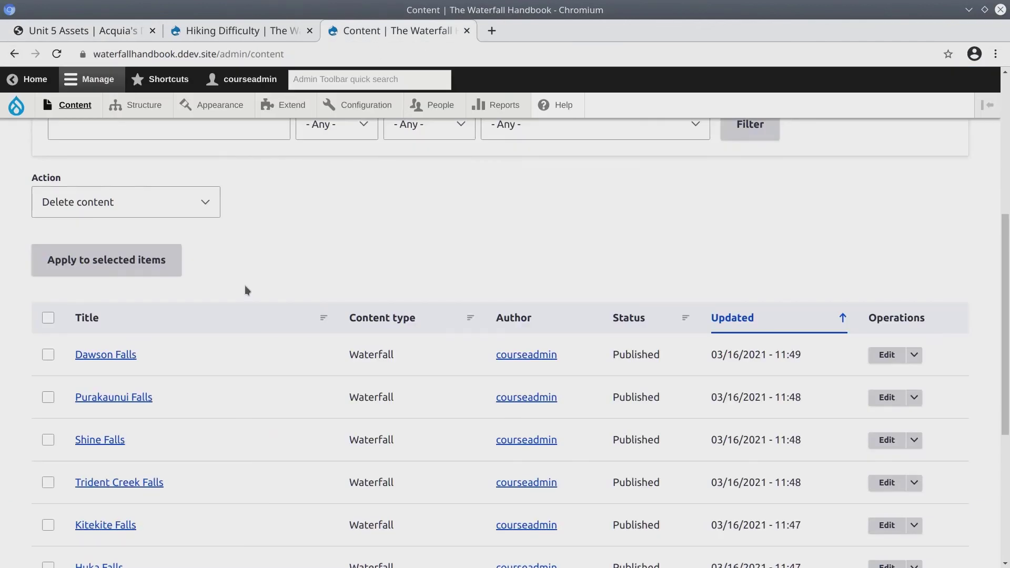
{"action": "scroll", "coordinate": [245, 286], "scroll_direction": "up", "scroll_amount": 6}
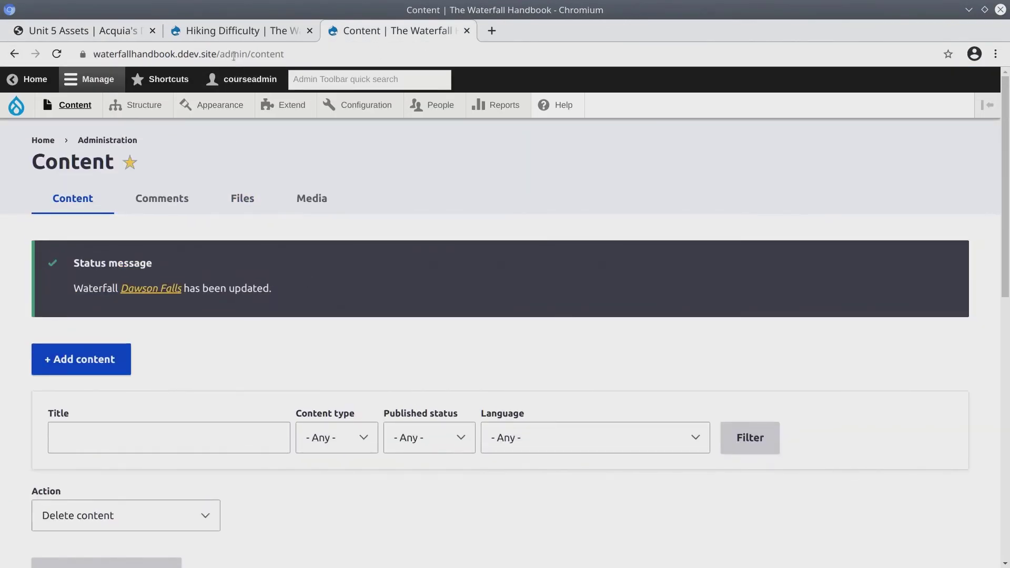
{"action": "left_click", "coordinate": [237, 31]}
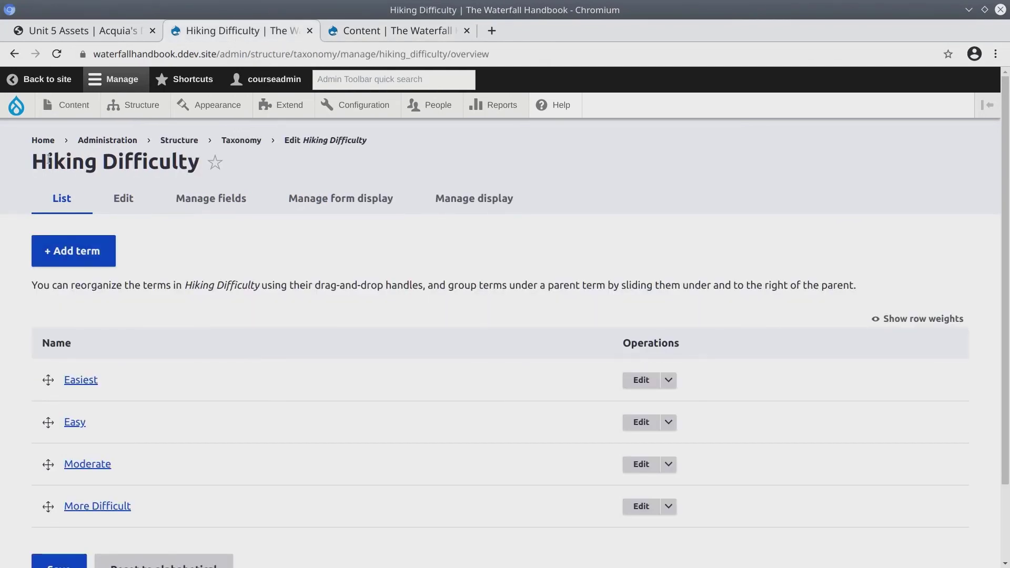
Step: Inspect the Hiking Difficulty vocabulary's Difficulty Icon field, then go back to its term list
{"action": "left_click_drag", "start_coordinate": [38, 162], "coordinate": [179, 168]}
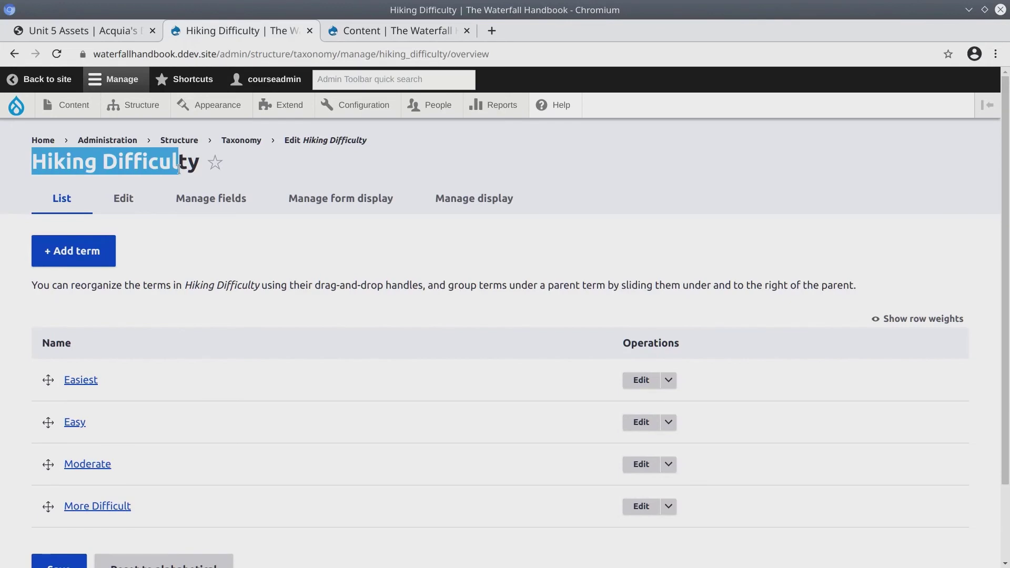
{"action": "left_click", "coordinate": [179, 167]}
{"action": "left_click", "coordinate": [219, 199]}
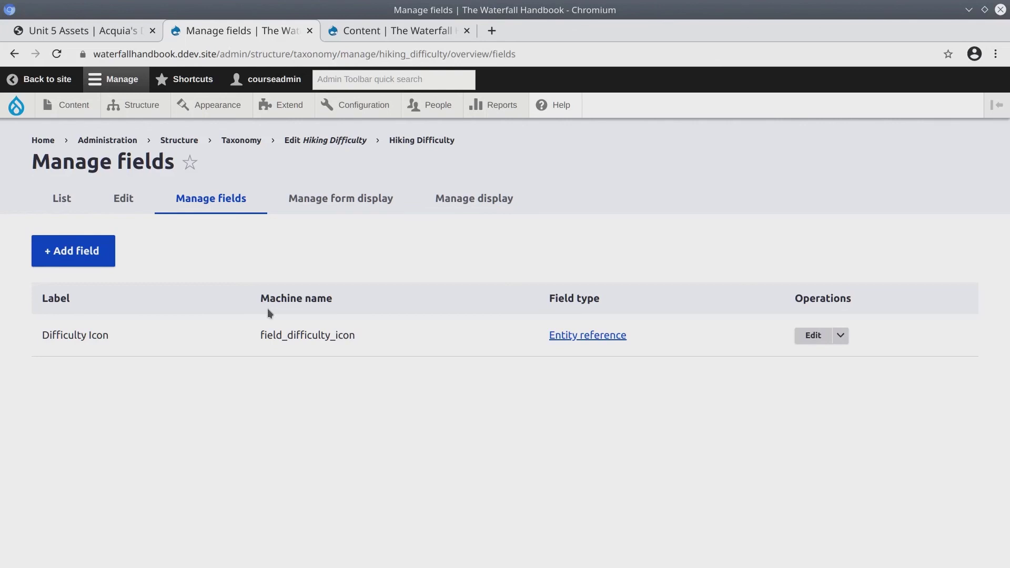
{"action": "left_click", "coordinate": [61, 198]}
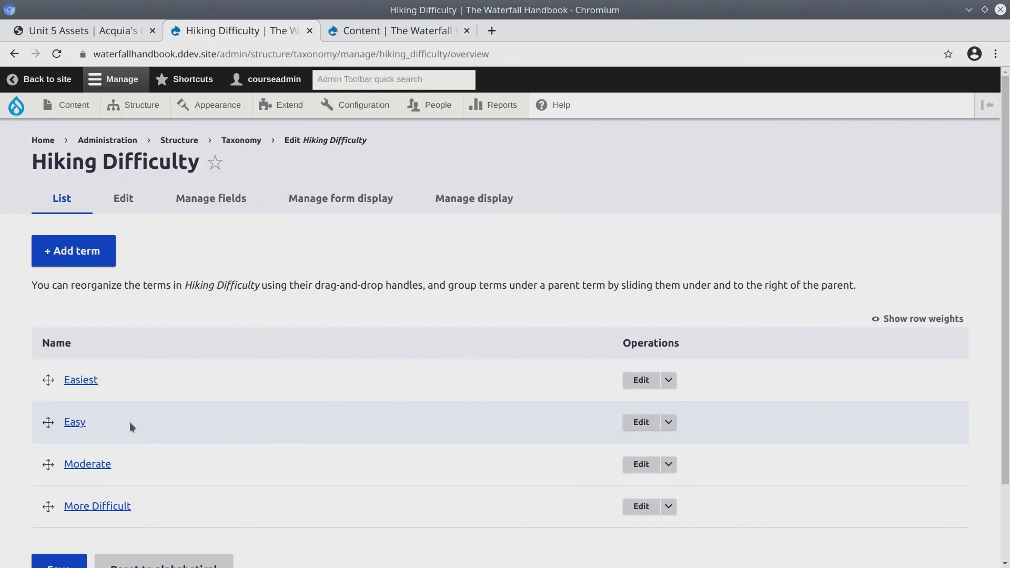
{"action": "left_click", "coordinate": [411, 33]}
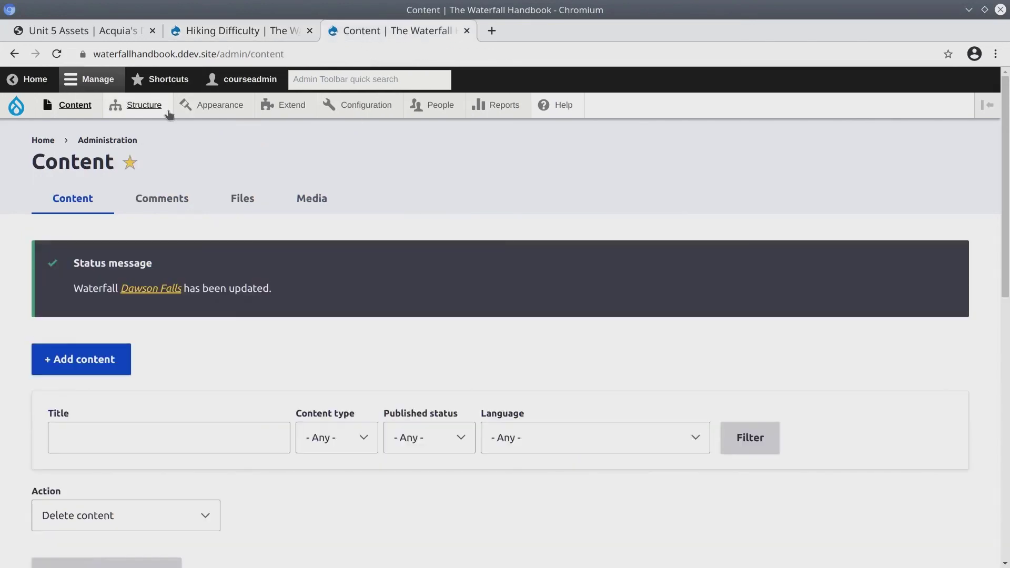
{"action": "mouse_move", "coordinate": [150, 108]}
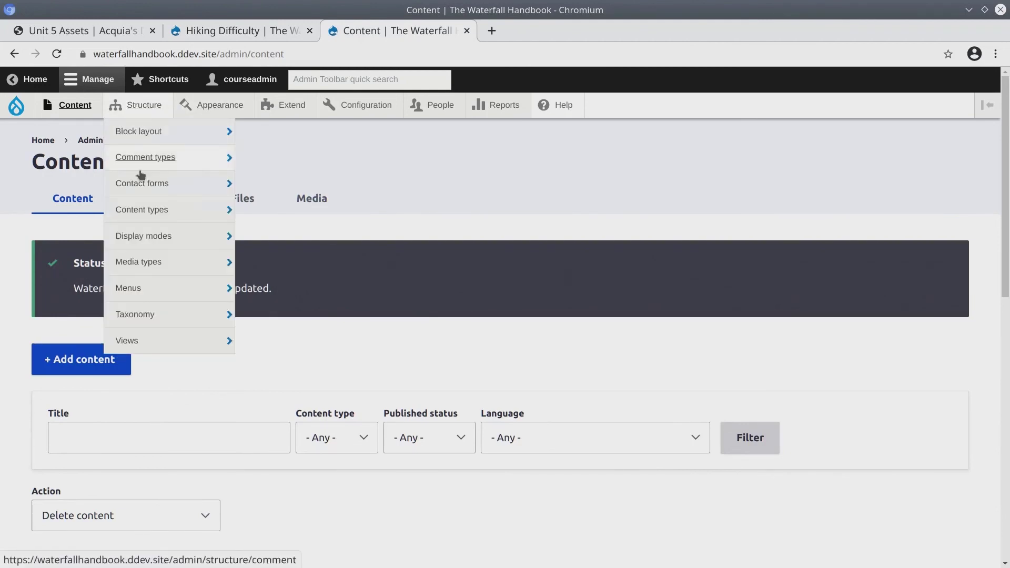
{"action": "mouse_move", "coordinate": [152, 211]}
{"action": "mouse_move", "coordinate": [278, 294]}
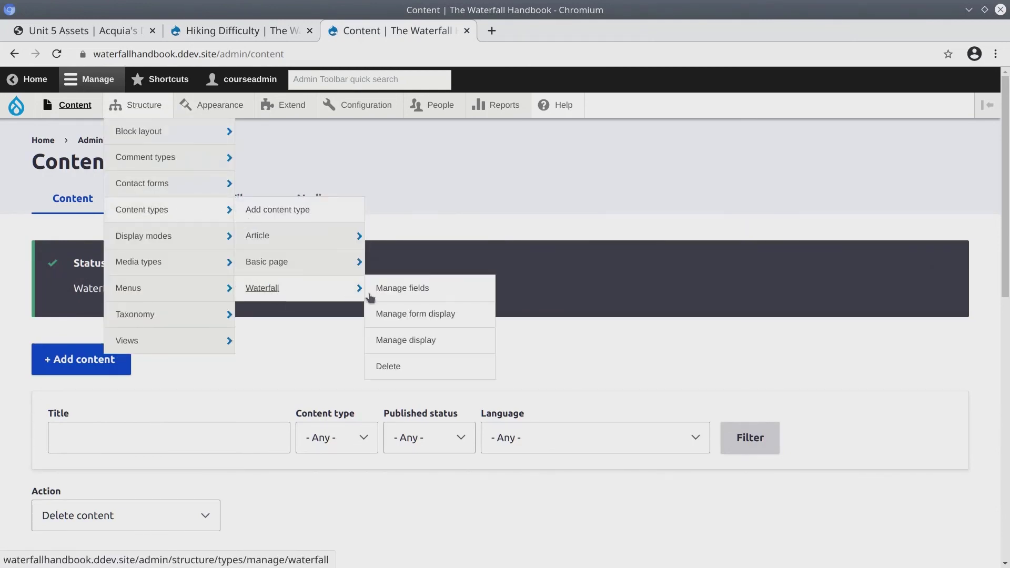
{"action": "left_click", "coordinate": [430, 296]}
{"action": "scroll", "coordinate": [361, 400], "scroll_direction": "down", "scroll_amount": 1}
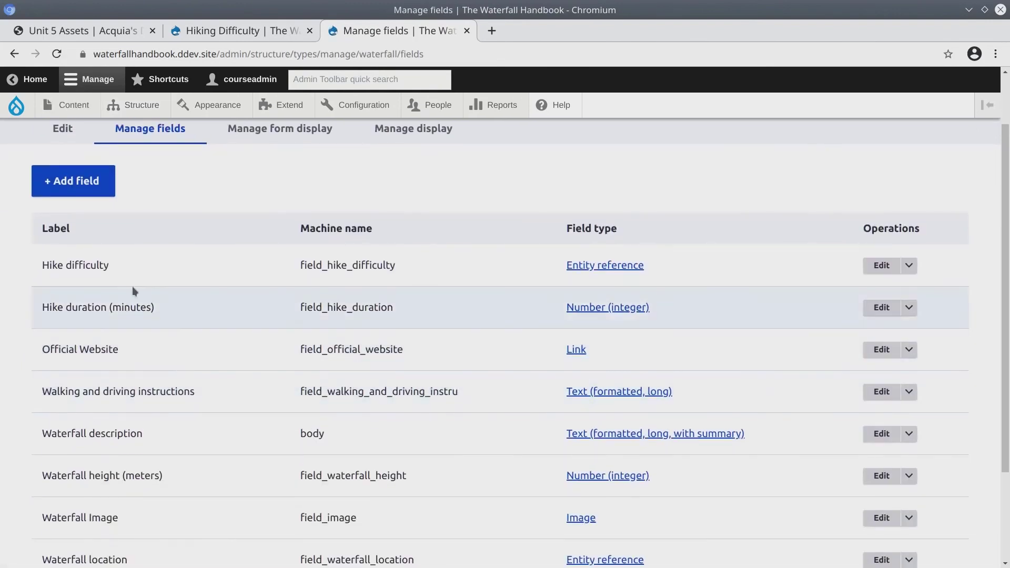
{"action": "triple_click", "coordinate": [151, 271]}
{"action": "scroll", "coordinate": [285, 249], "scroll_direction": "up", "scroll_amount": 1}
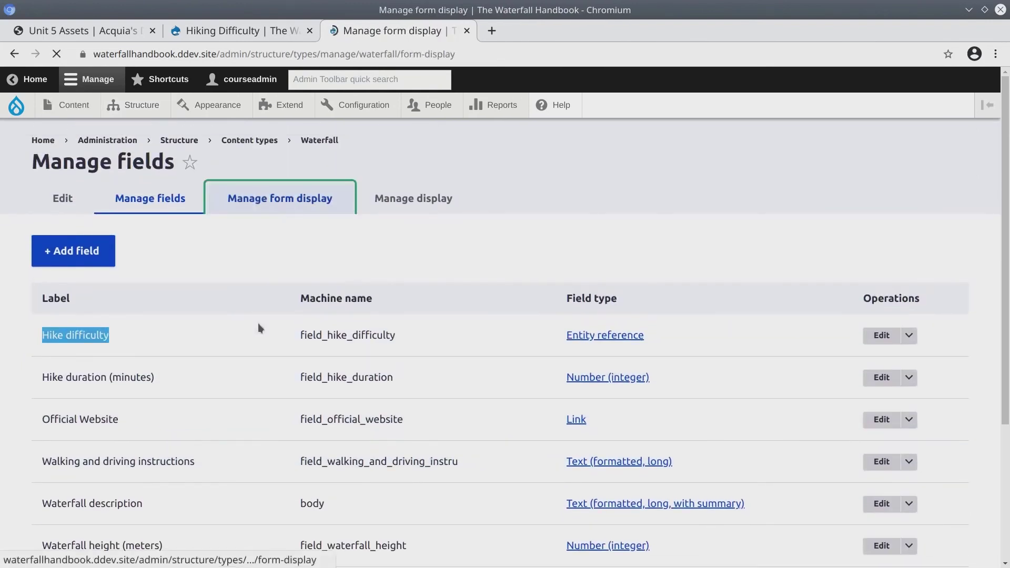
{"action": "left_click", "coordinate": [289, 206]}
{"action": "scroll", "coordinate": [329, 437], "scroll_direction": "down", "scroll_amount": 10}
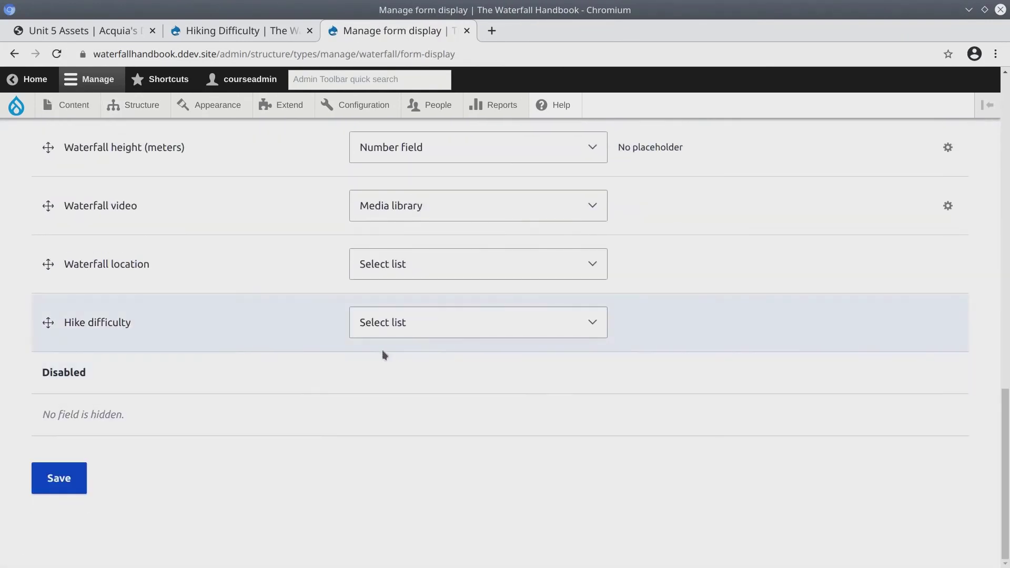
{"action": "scroll", "coordinate": [490, 348], "scroll_direction": "up", "scroll_amount": 5}
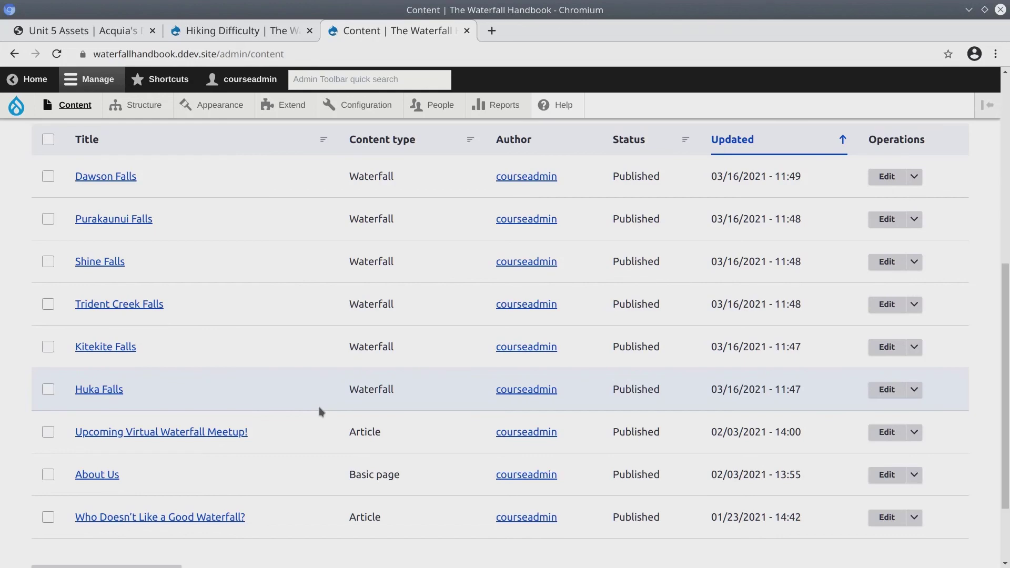
{"action": "scroll", "coordinate": [320, 411], "scroll_direction": "up", "scroll_amount": 7}
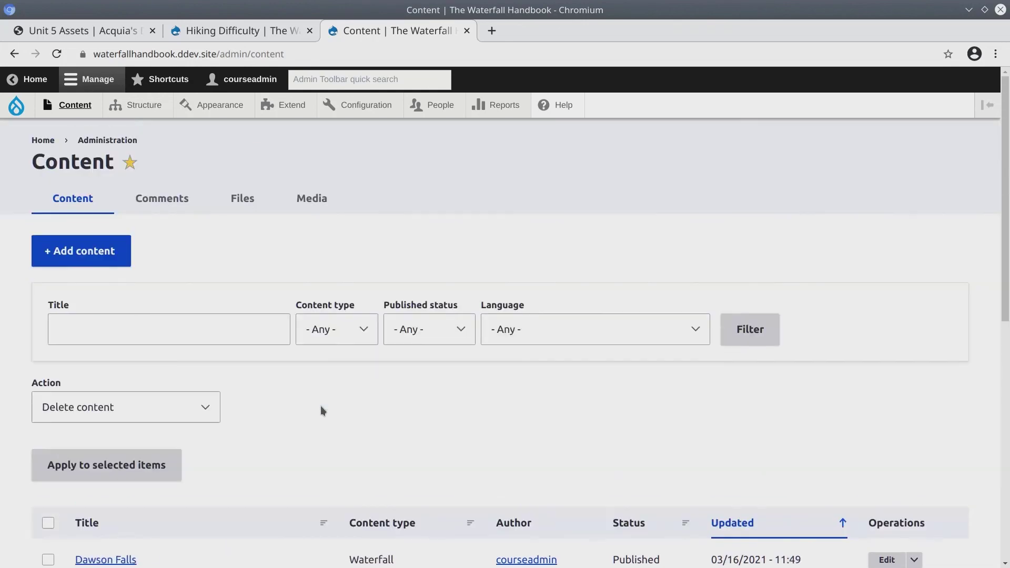